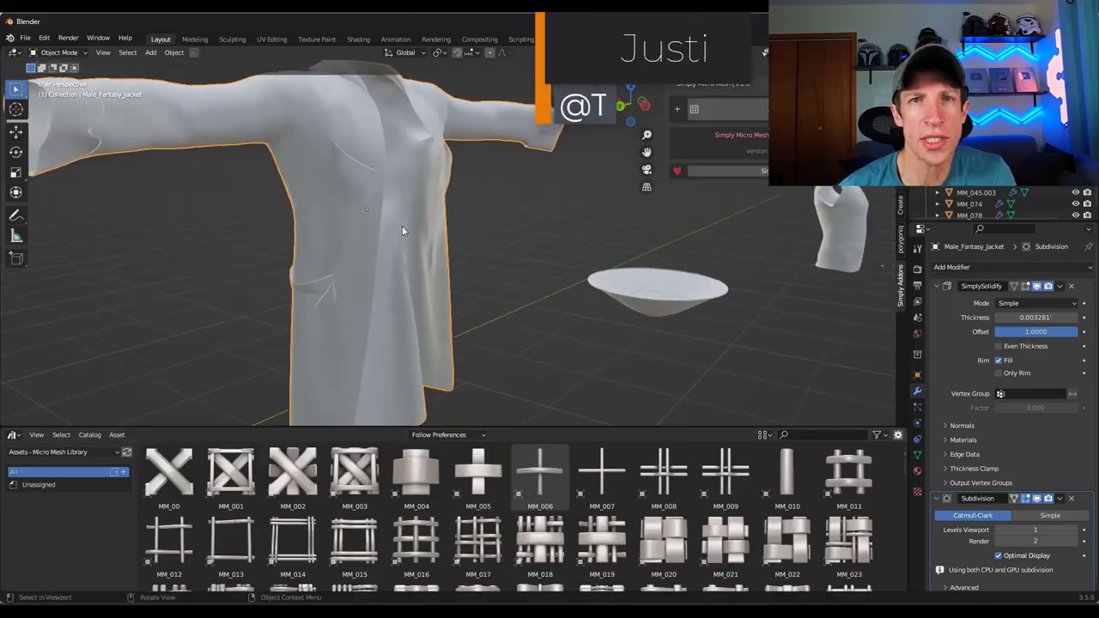
- Set the micro mesh Scale on the fantasy jacket to 176.6 to make its rings larger
scroll(438, 254, down, 3)
middle_drag(438, 254, 335, 201)
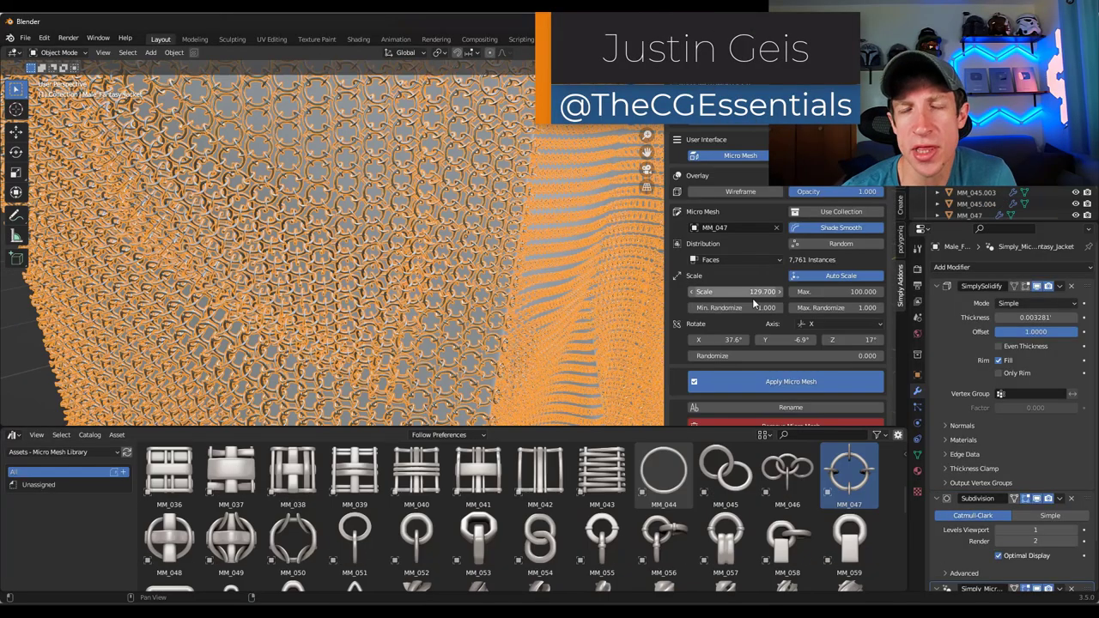
drag(754, 292, 812, 292)
scroll(327, 176, down, 3)
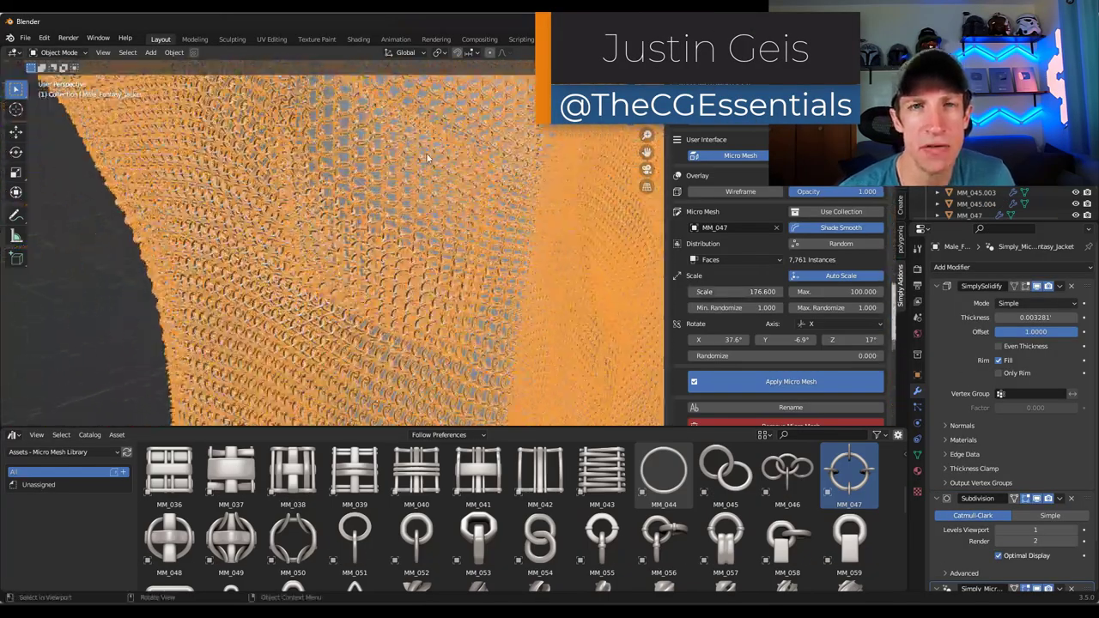
scroll(1035, 463, down, 2)
click(1072, 476)
middle_drag(464, 172, 410, 200)
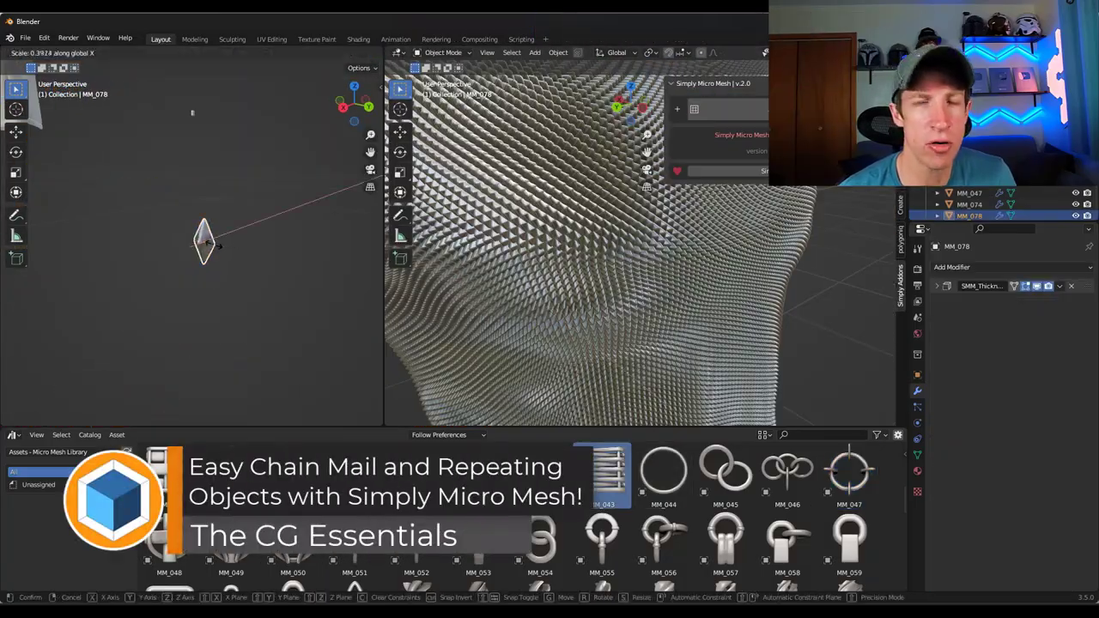
click(174, 52)
mouse_move(187, 111)
click(290, 139)
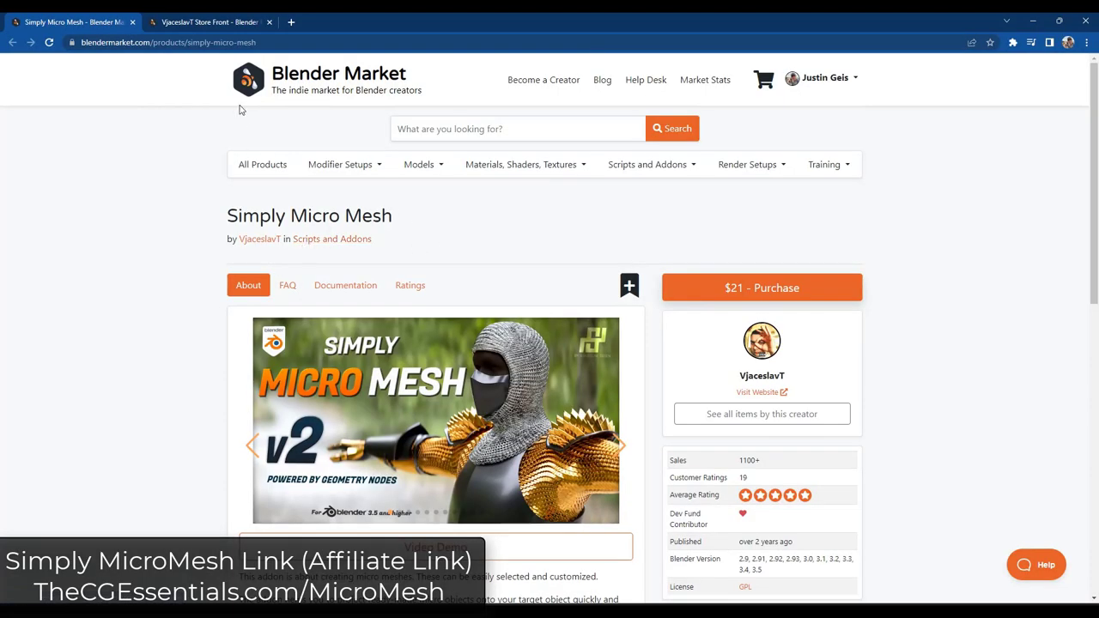
- Look over the creator's store front on Blender Market and return to the Simply Micro Mesh product page
click(215, 26)
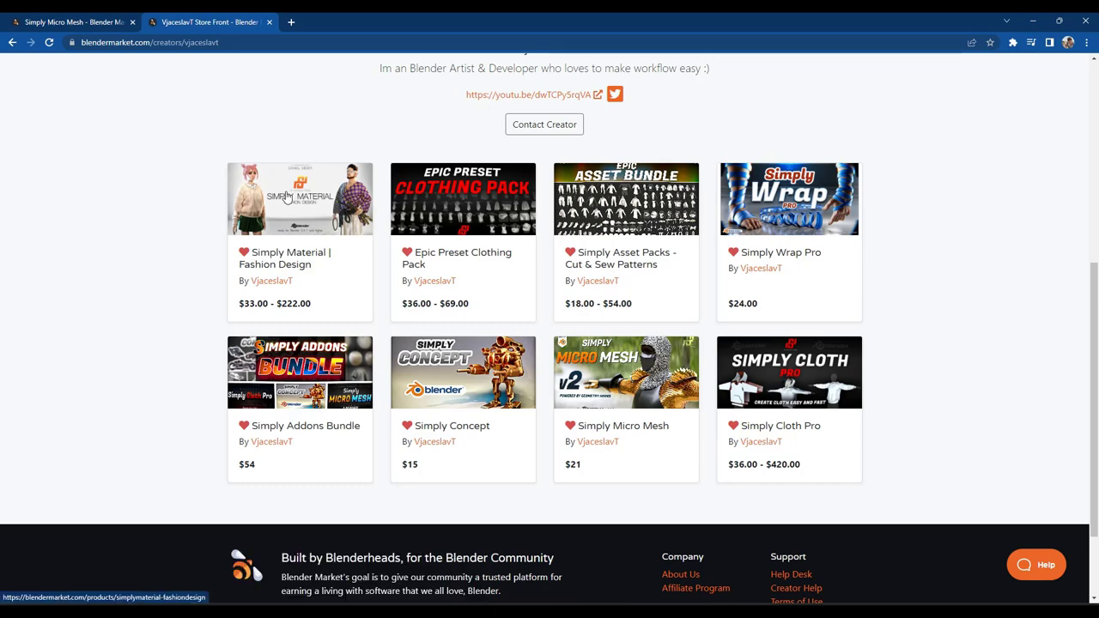
click(91, 23)
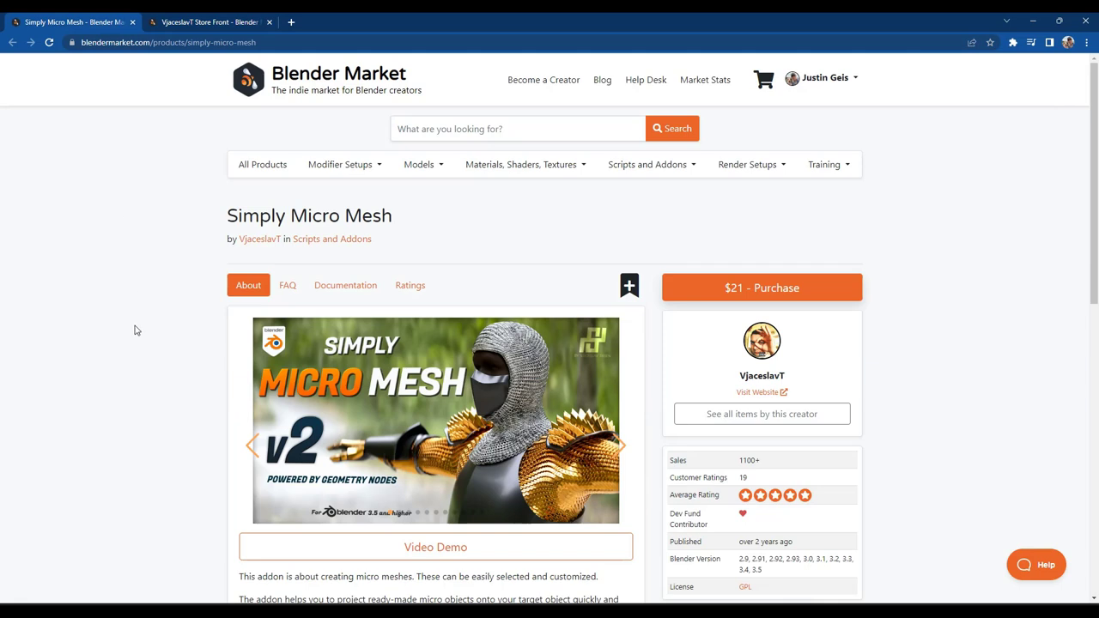
scroll(136, 329, down, 1)
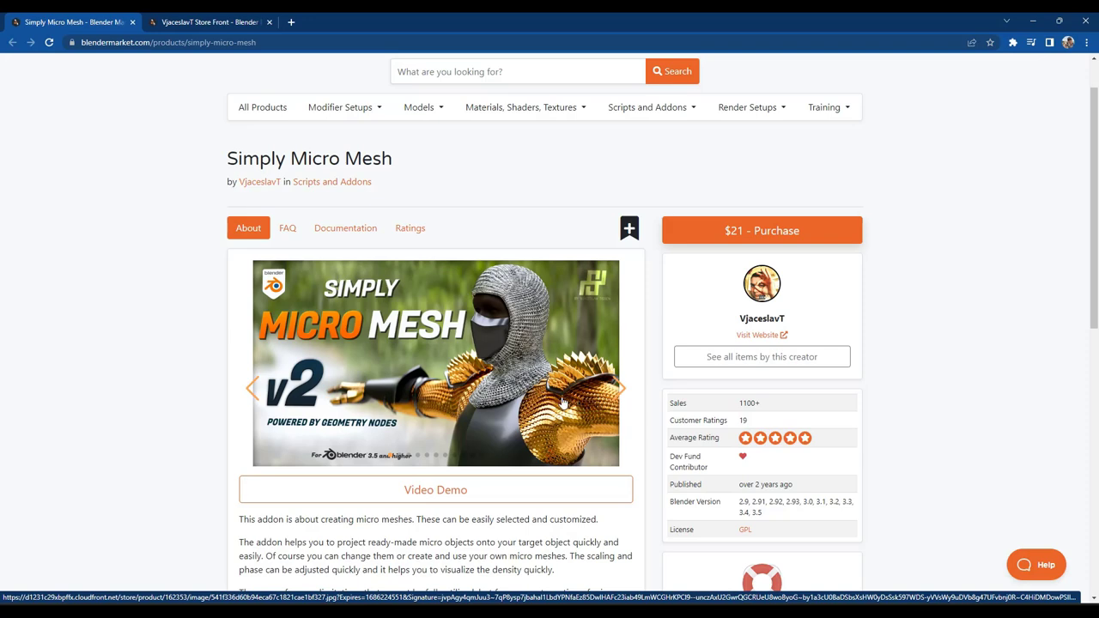
- Look through the preview images in the Simply Micro Mesh product gallery
click(621, 388)
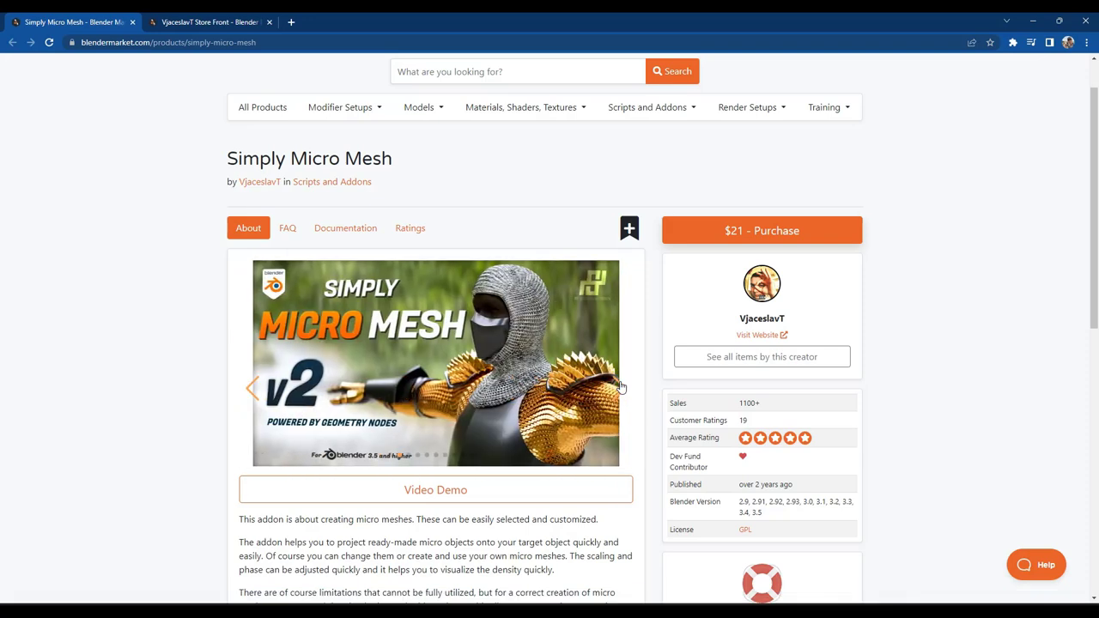
click(620, 388)
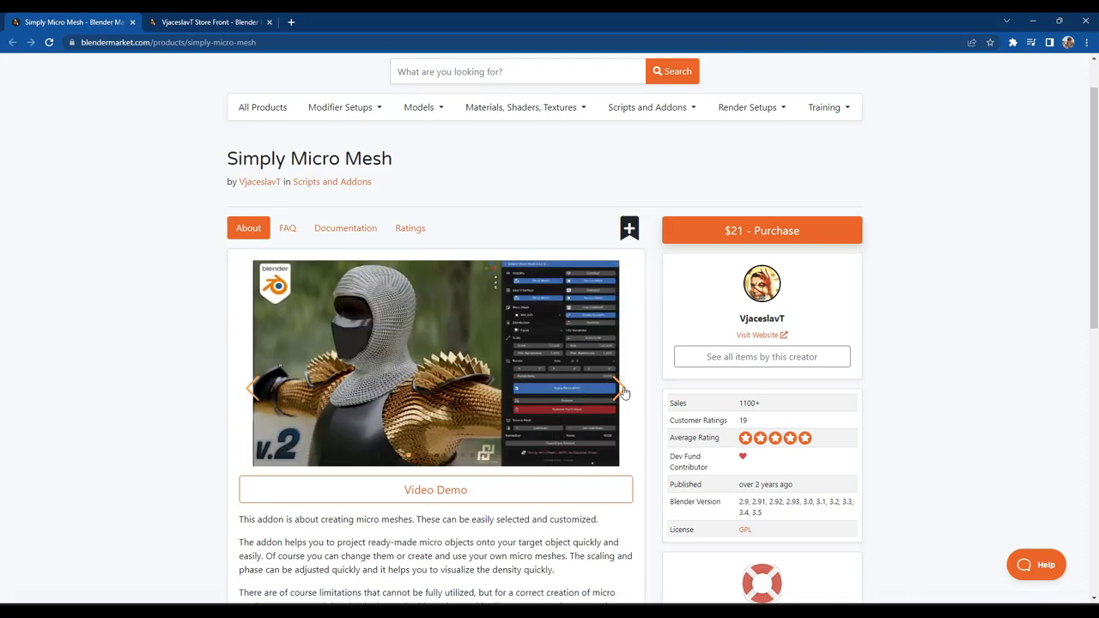
click(621, 388)
click(622, 390)
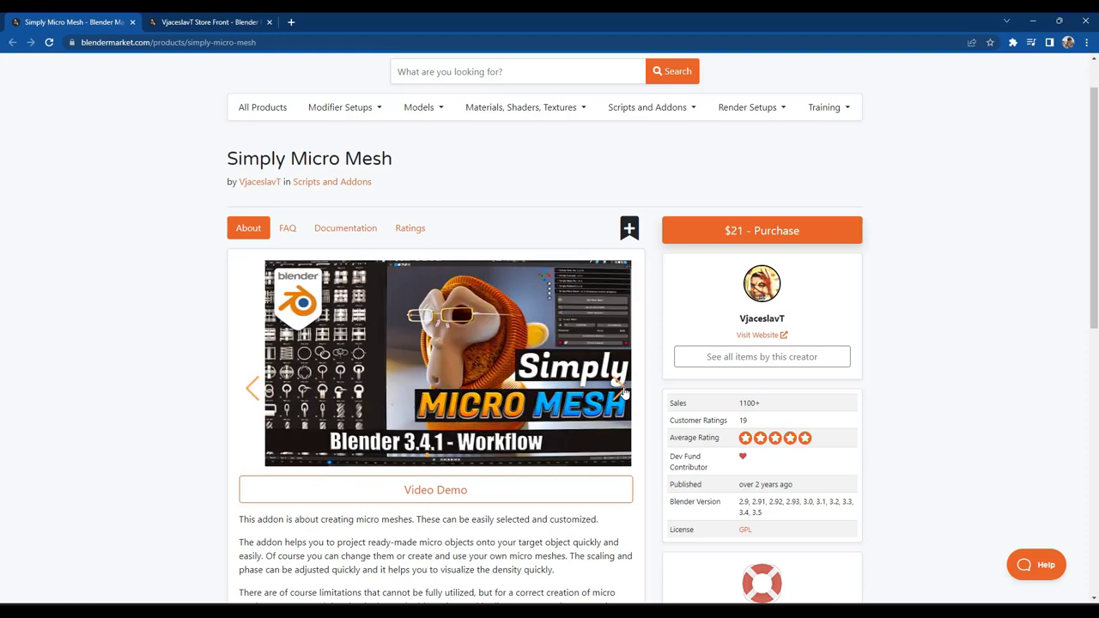
click(255, 389)
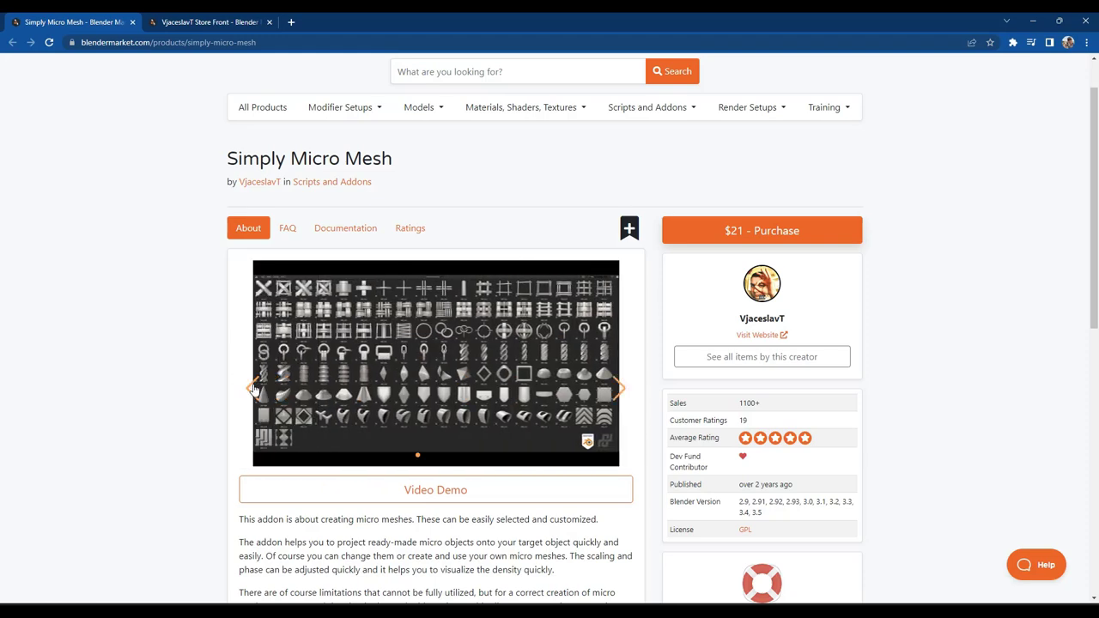
click(255, 389)
click(255, 389)
- Read the add-on description, including the included presets, the Asset Library and which version to install
scroll(154, 271, down, 1)
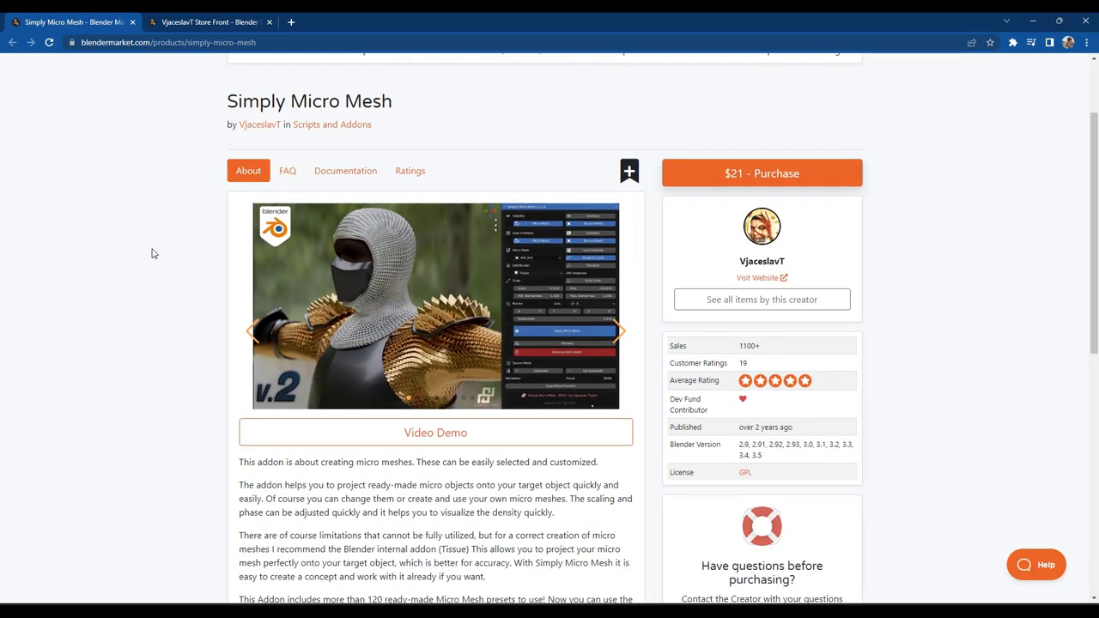
scroll(151, 249, down, 2)
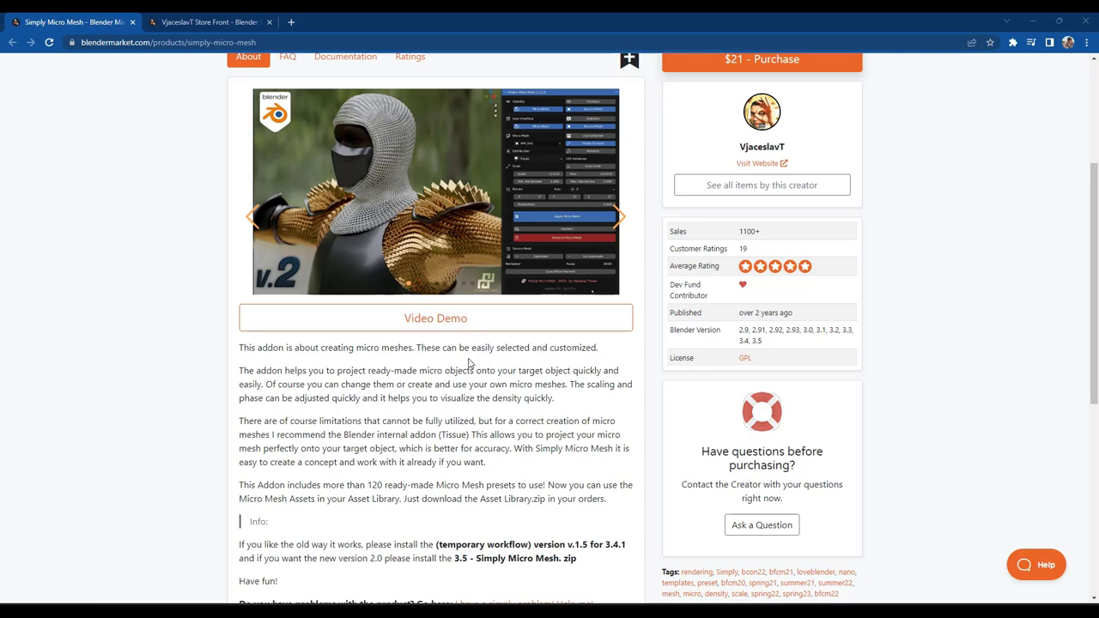
scroll(502, 412, down, 2)
scroll(420, 399, down, 1)
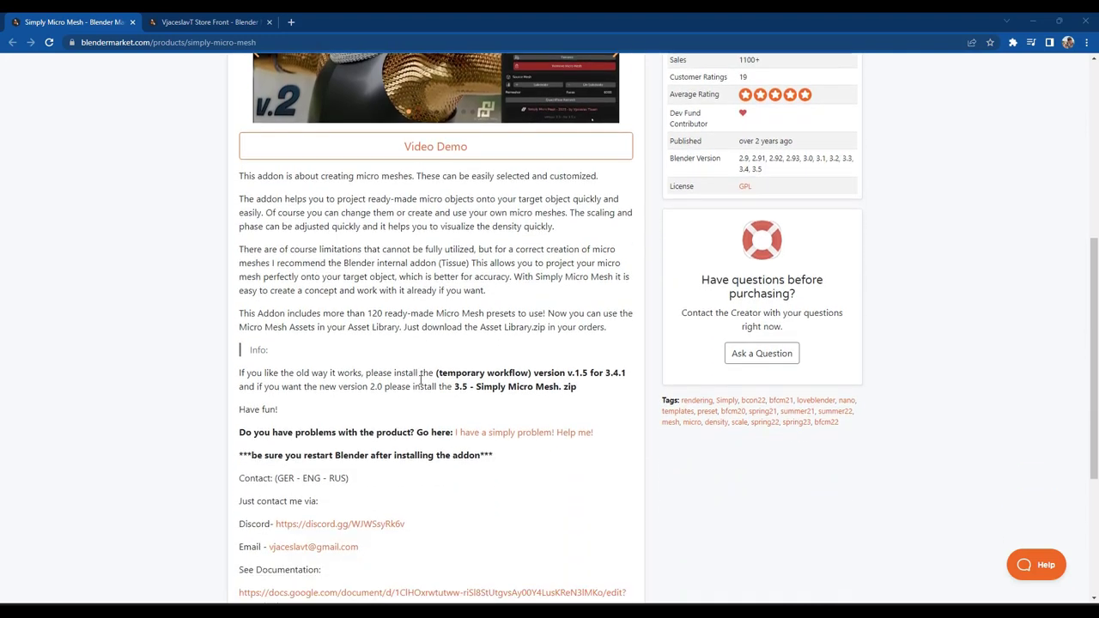
drag(347, 327, 402, 328)
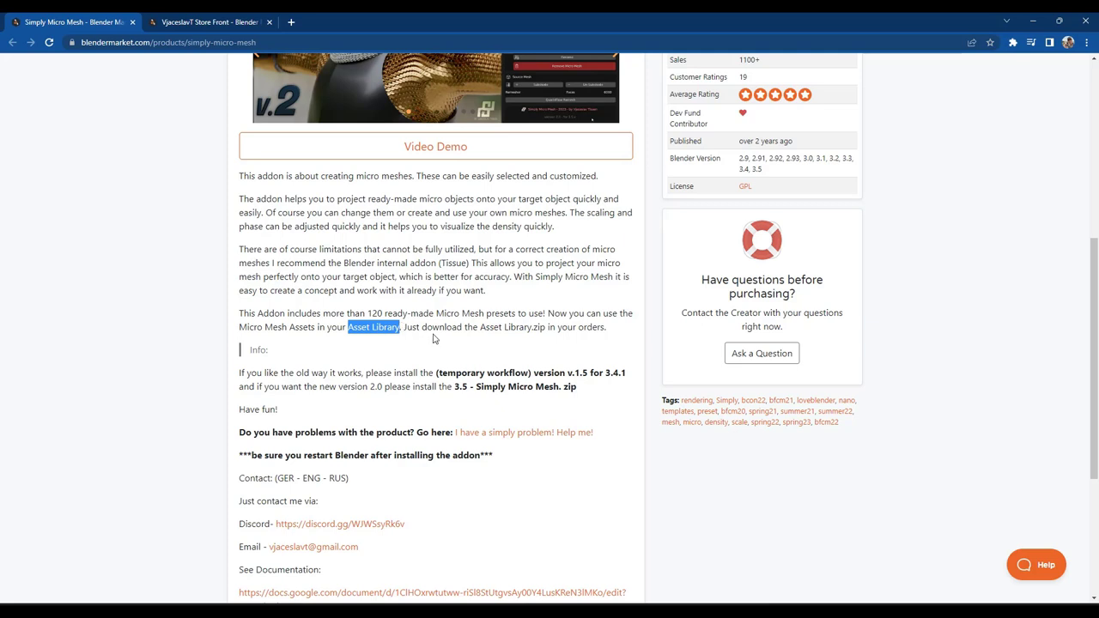
scroll(433, 339, up, 1)
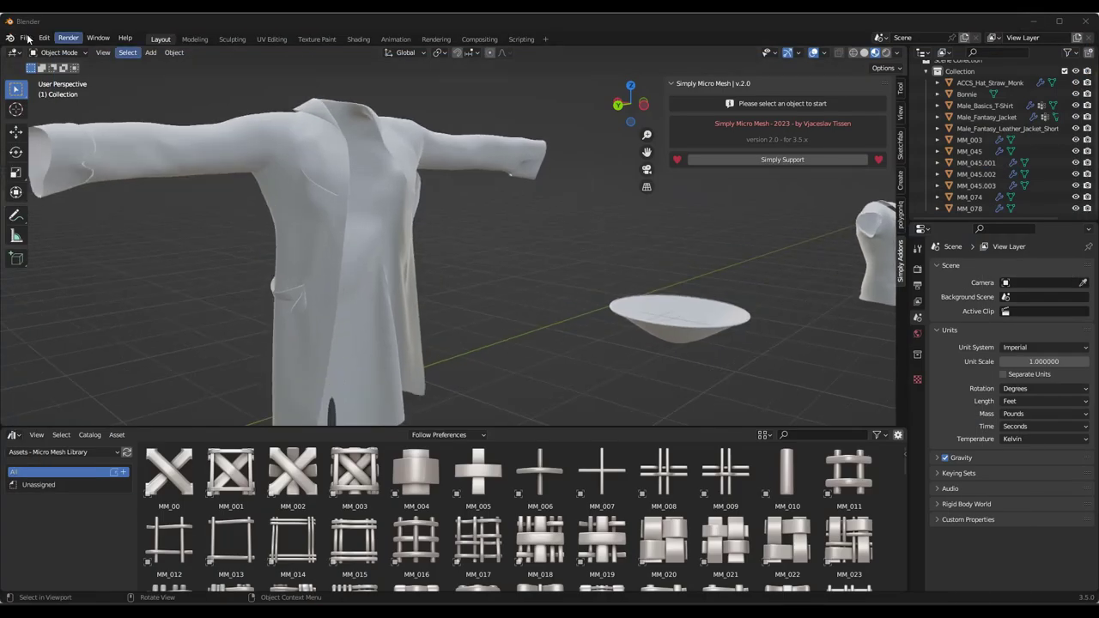
- Switch to Blender, find the Simply Micro Mesh add-on in the preferences by searching "mic", and view its details
click(44, 38)
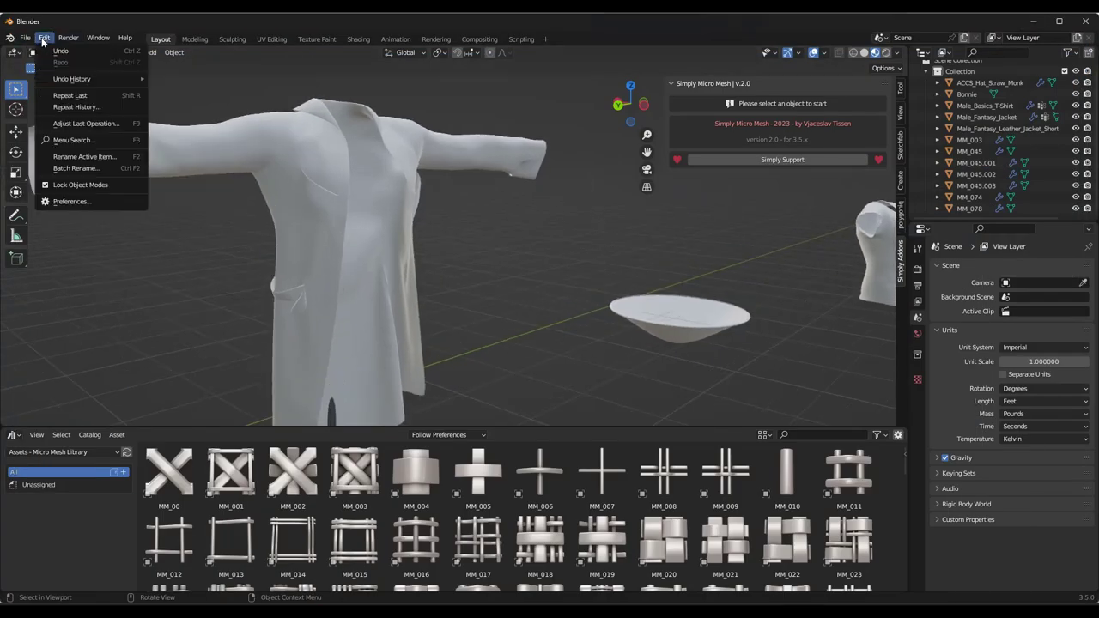
click(59, 202)
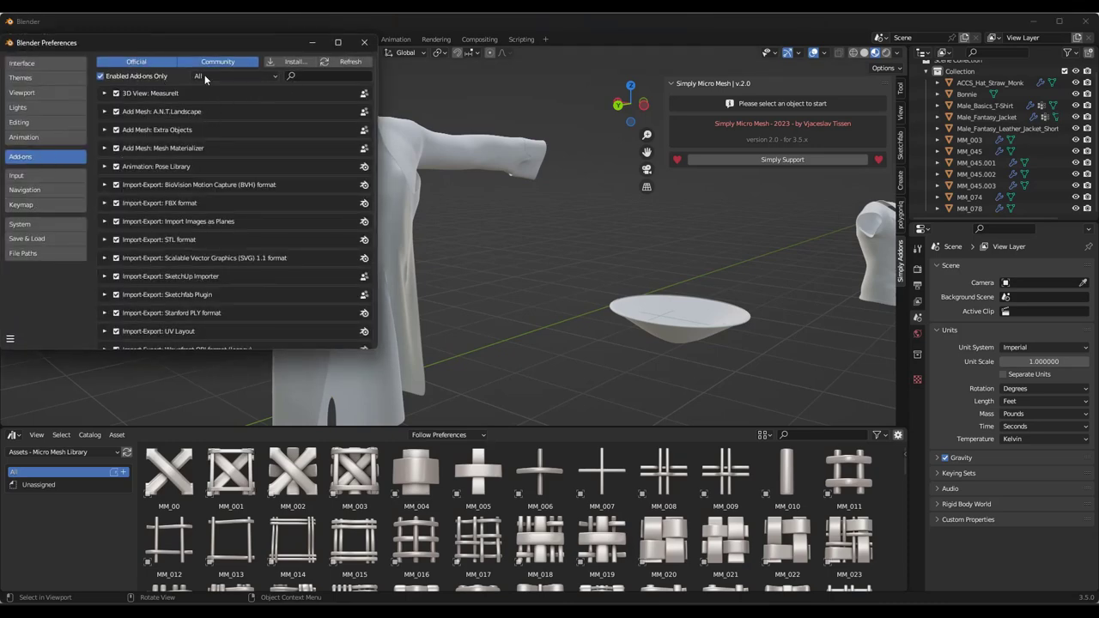
click(323, 78)
text(mic)
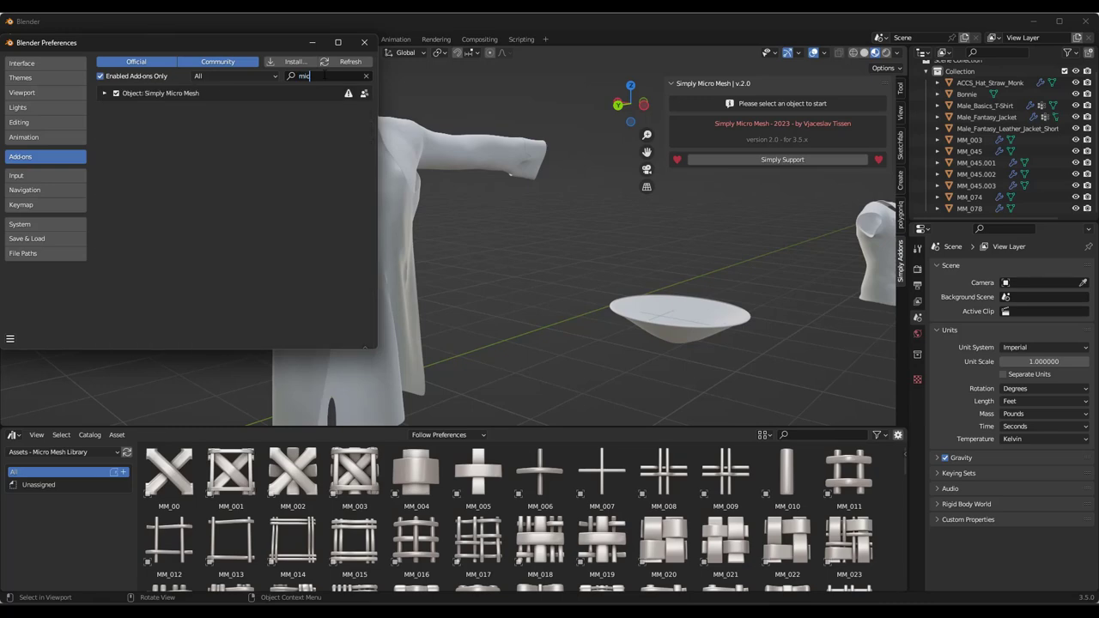
click(104, 94)
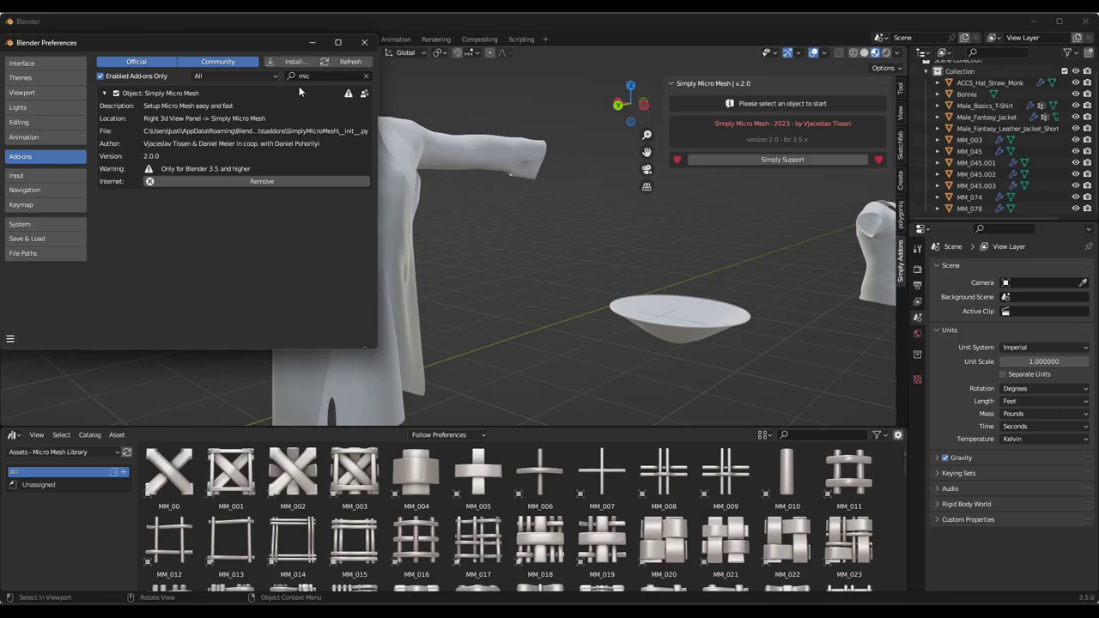
click(315, 43)
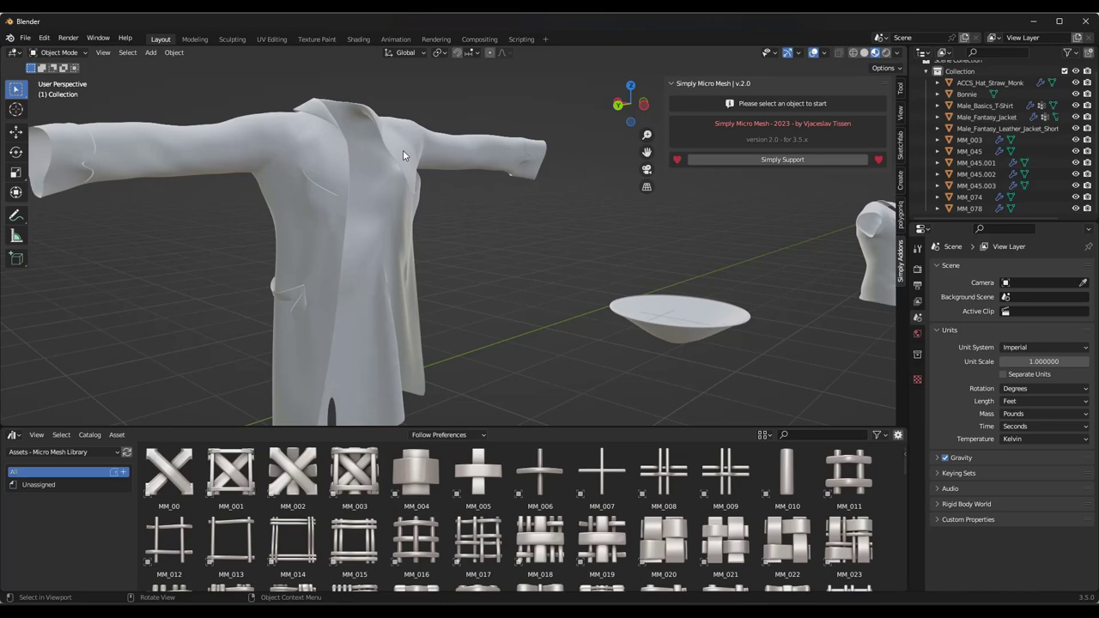
- Select the long fantasy jacket in the 3D scene
middle_drag(401, 156, 344, 161)
click(344, 161)
scroll(434, 168, down, 2)
scroll(347, 229, up, 3)
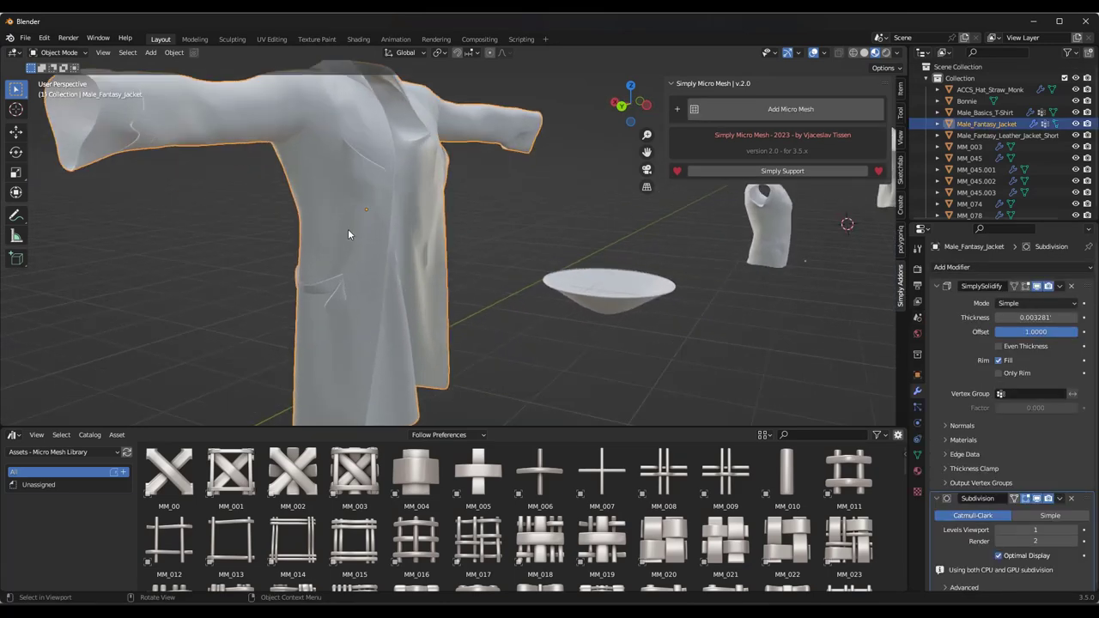
scroll(360, 214, up, 2)
- Browse the preset meshes in the Micro Mesh Library from MM_00 to MM_129
scroll(483, 515, down, 3)
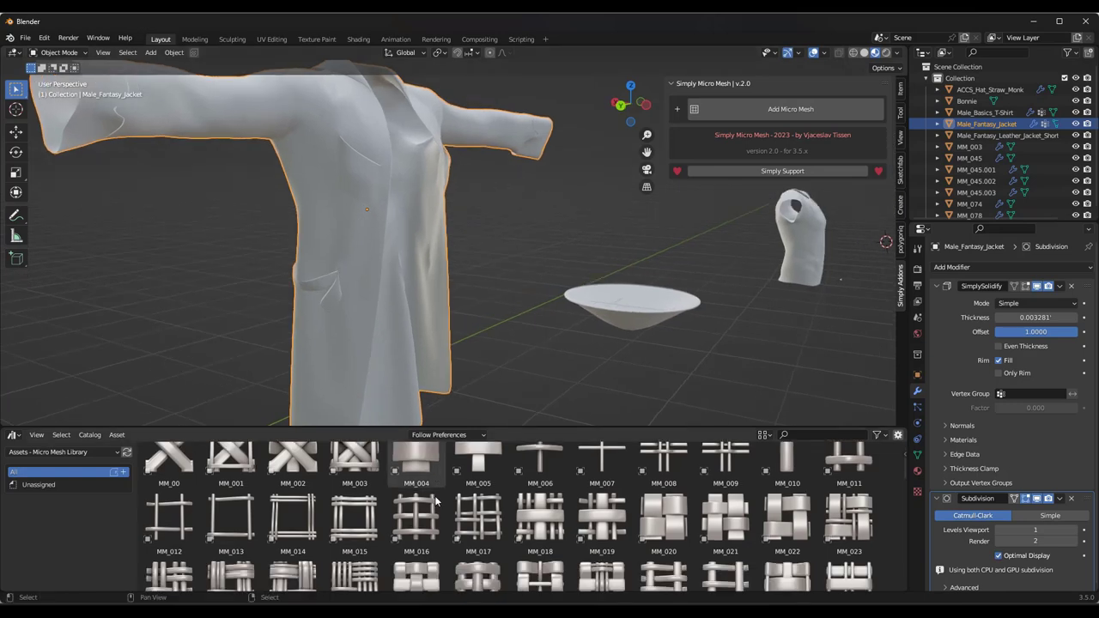
scroll(482, 514, down, 10)
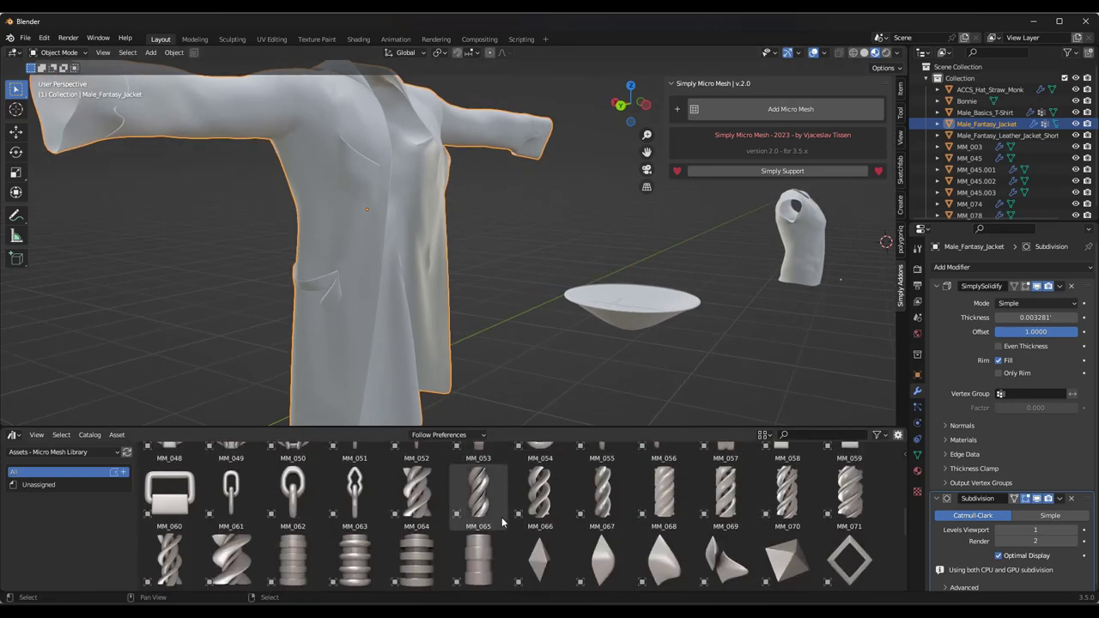
scroll(502, 515, down, 8)
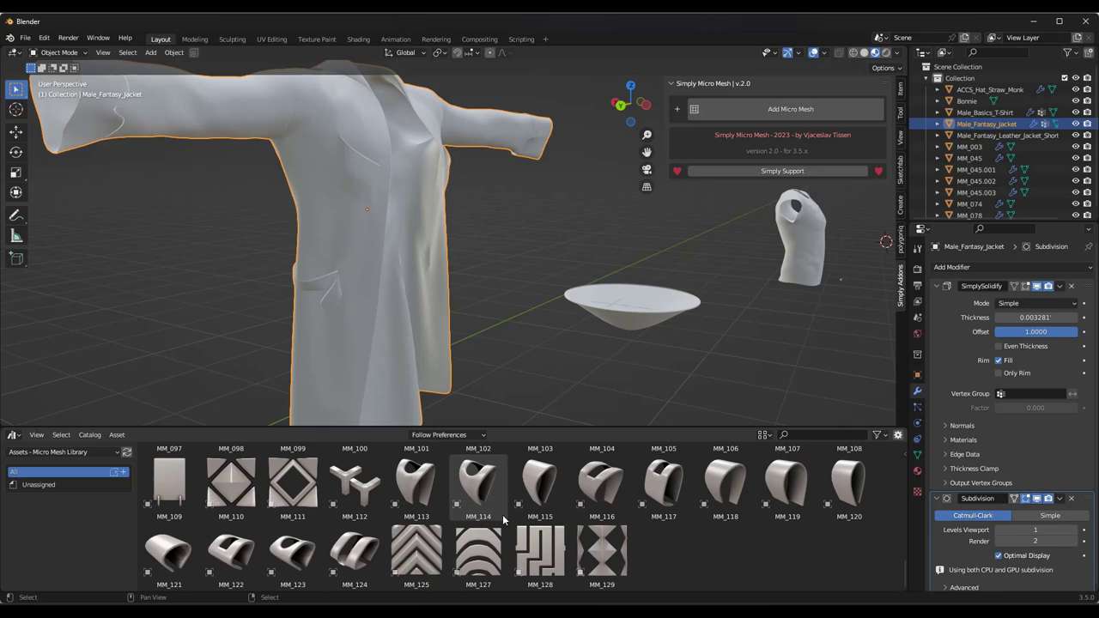
scroll(507, 516, up, 15)
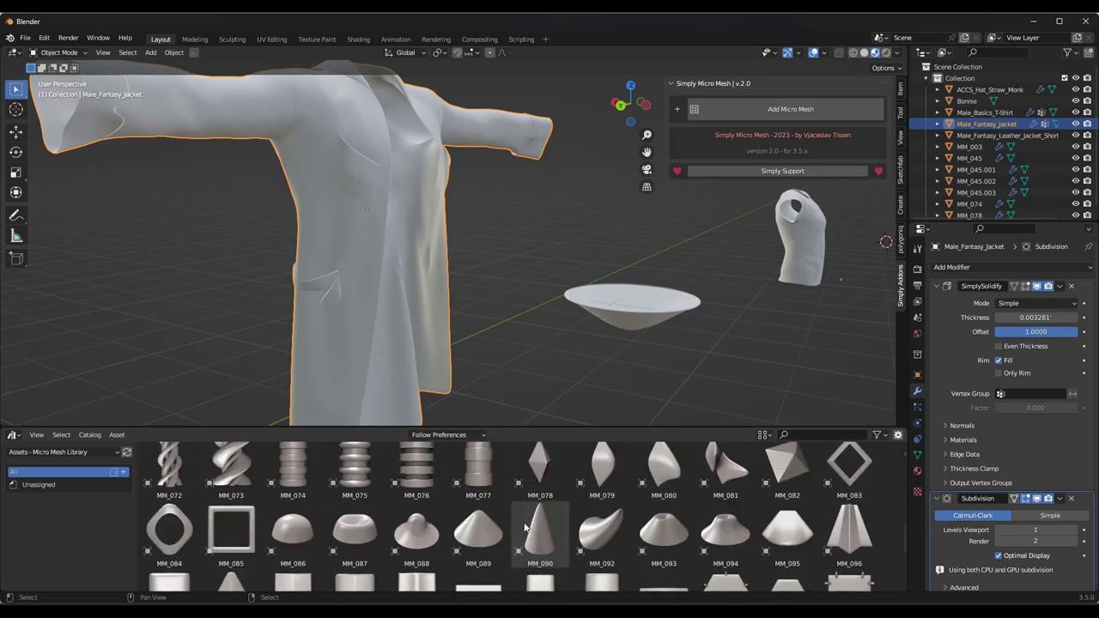
scroll(543, 523, up, 3)
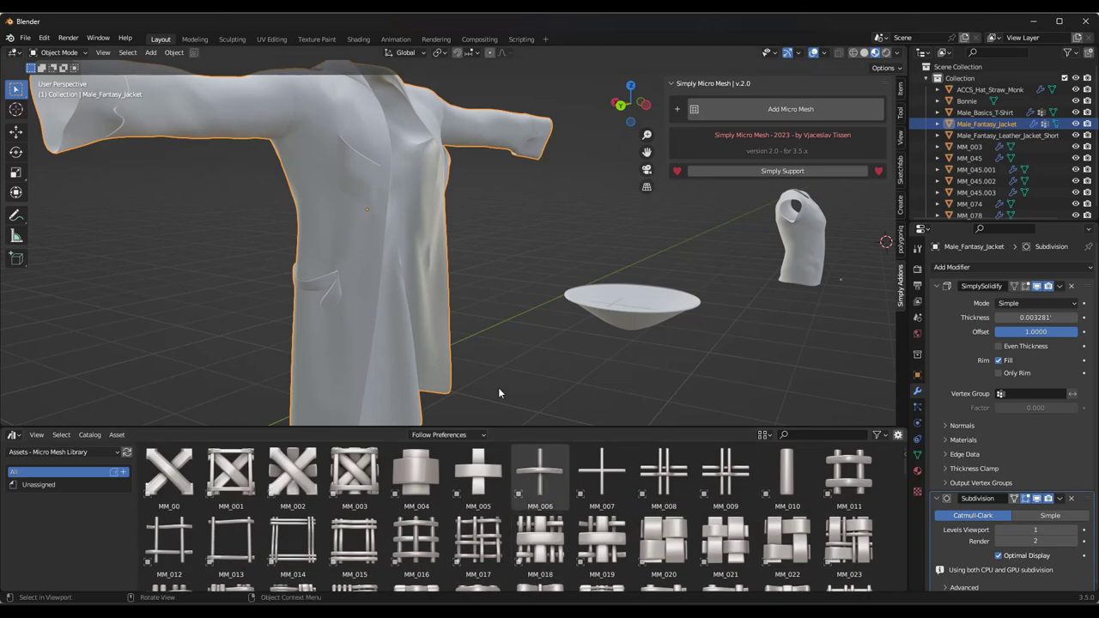
- Add a micro mesh to the selected fantasy jacket
middle_drag(410, 224, 366, 211)
scroll(376, 239, down, 1)
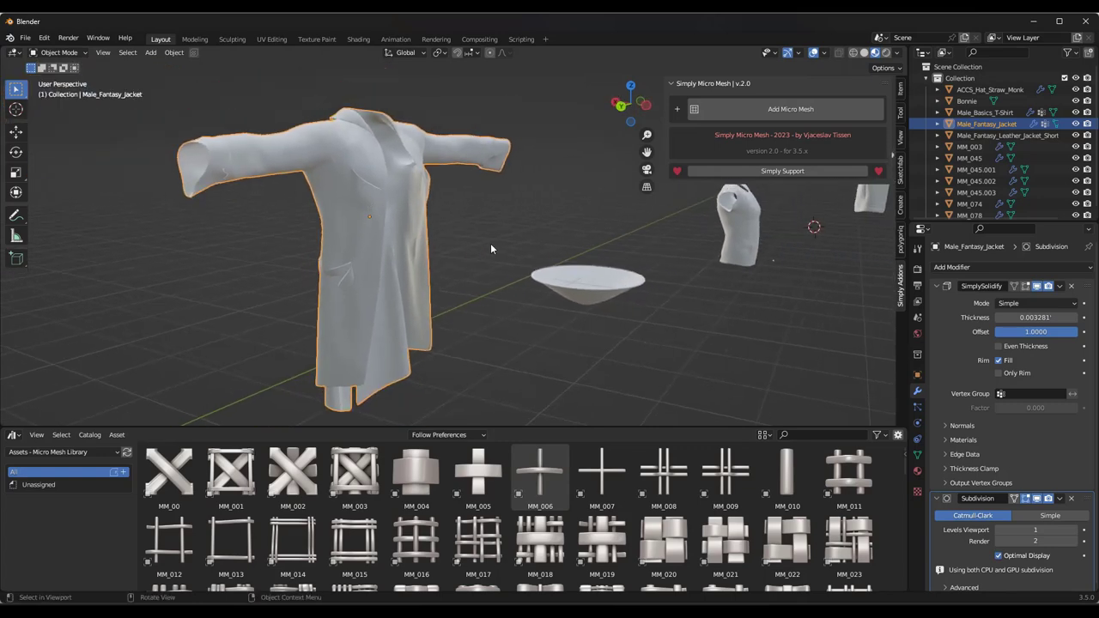
mouse_move(351, 195)
middle_down()
mouse_move(492, 194)
mouse_move(318, 194)
mouse_move(333, 190)
middle_up()
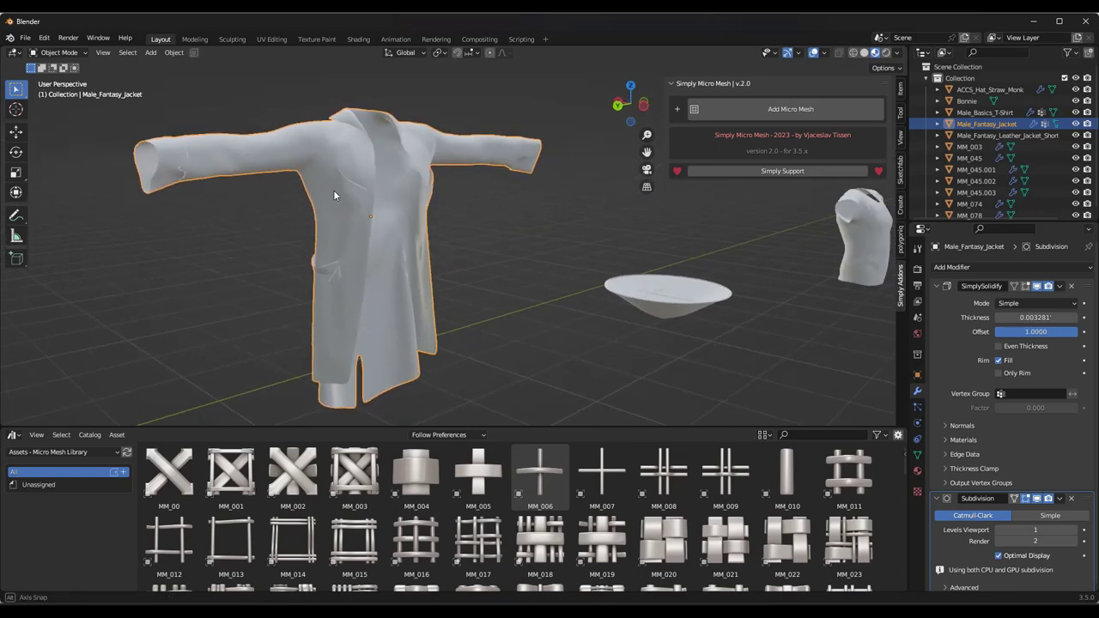
click(783, 112)
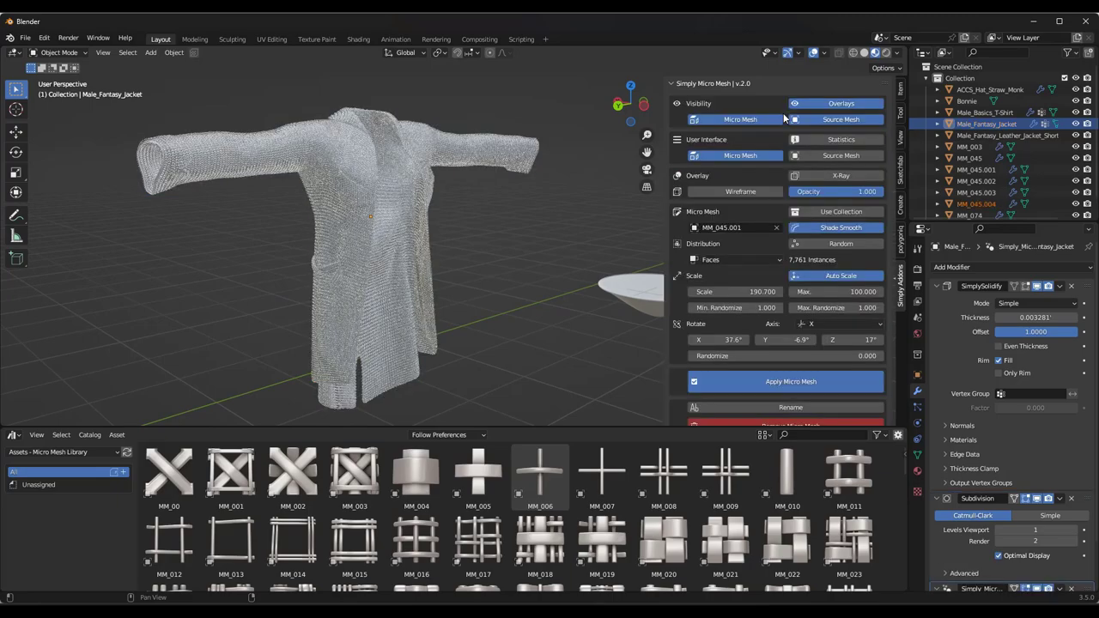
- Select the jacket and examine up close how the linked rings are distributed over its surface
scroll(350, 176, up, 4)
scroll(350, 170, up, 6)
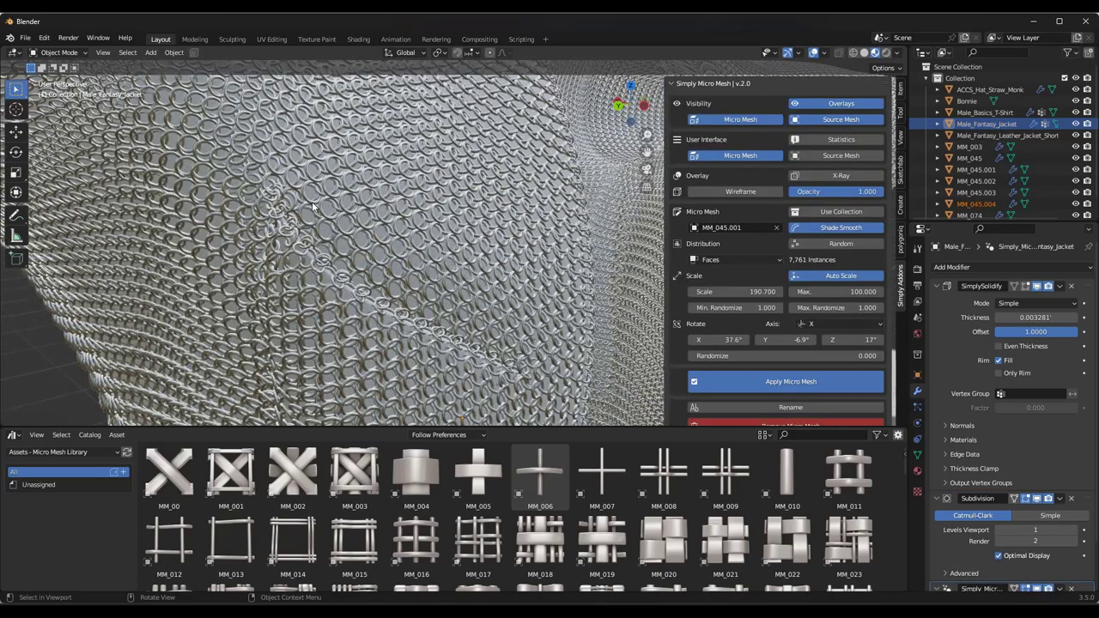
scroll(313, 206, down, 8)
scroll(378, 221, up, 8)
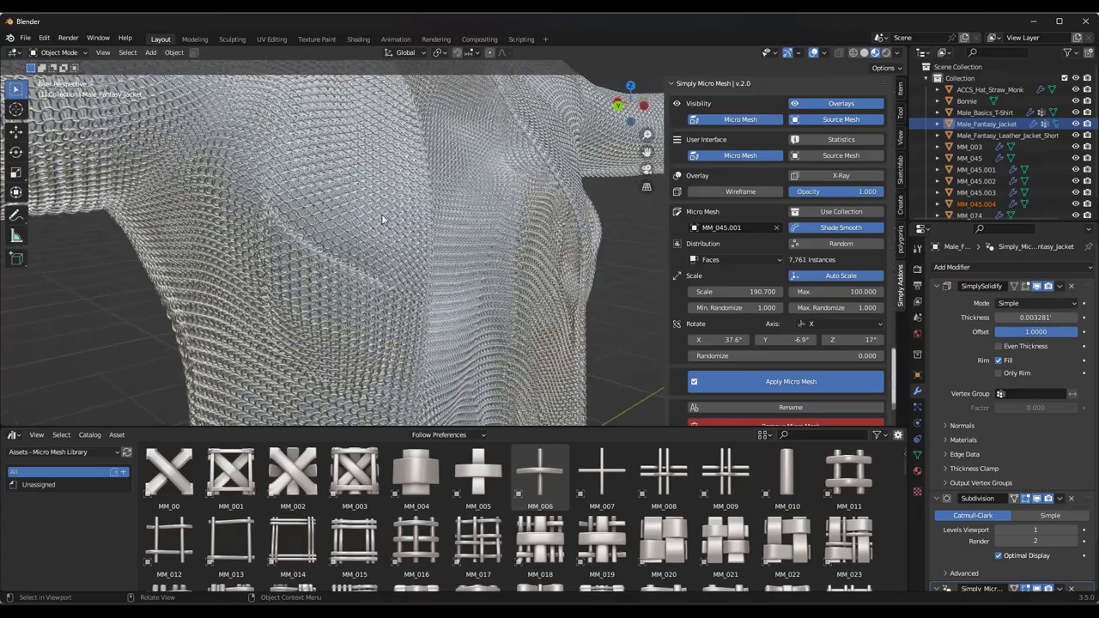
middle_drag(378, 222, 352, 213)
click(352, 213)
middle_drag(355, 260, 334, 143)
scroll(334, 143, up, 8)
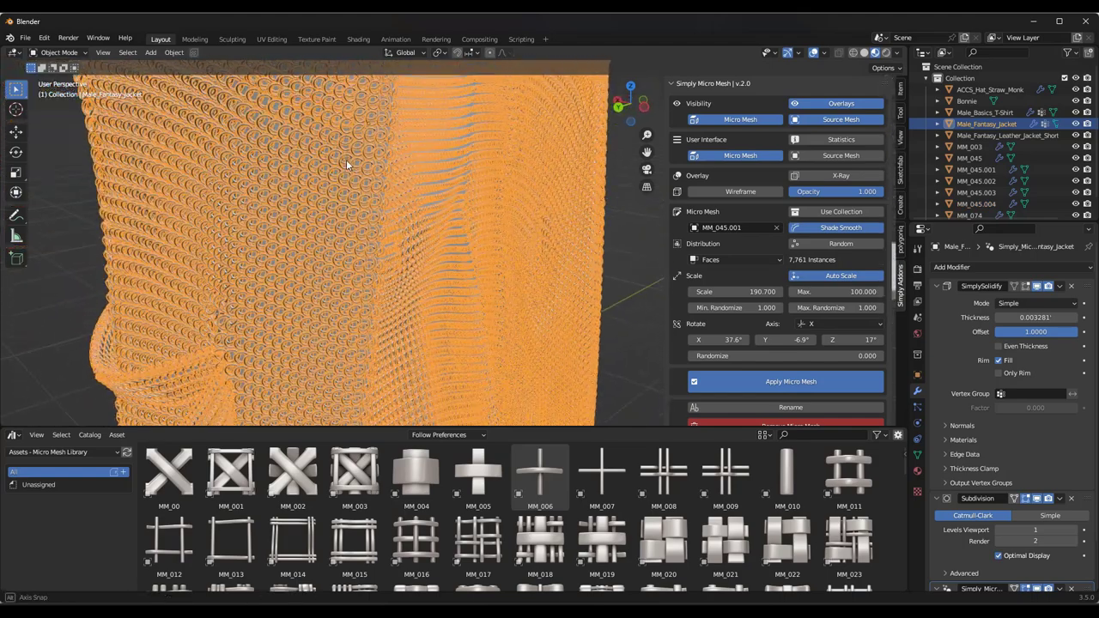
scroll(339, 163, up, 2)
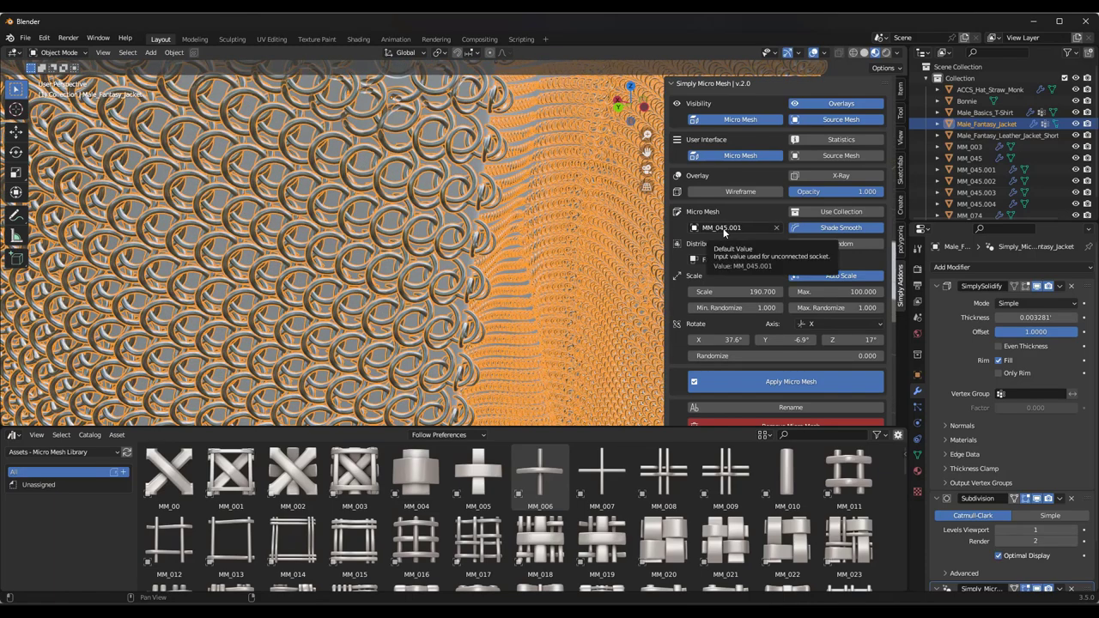
- Select the linked-ring source object MM_045.001 and frame it together with the jacket
click(955, 173)
key(KP_Decimal)
middle_drag(600, 265, 339, 169)
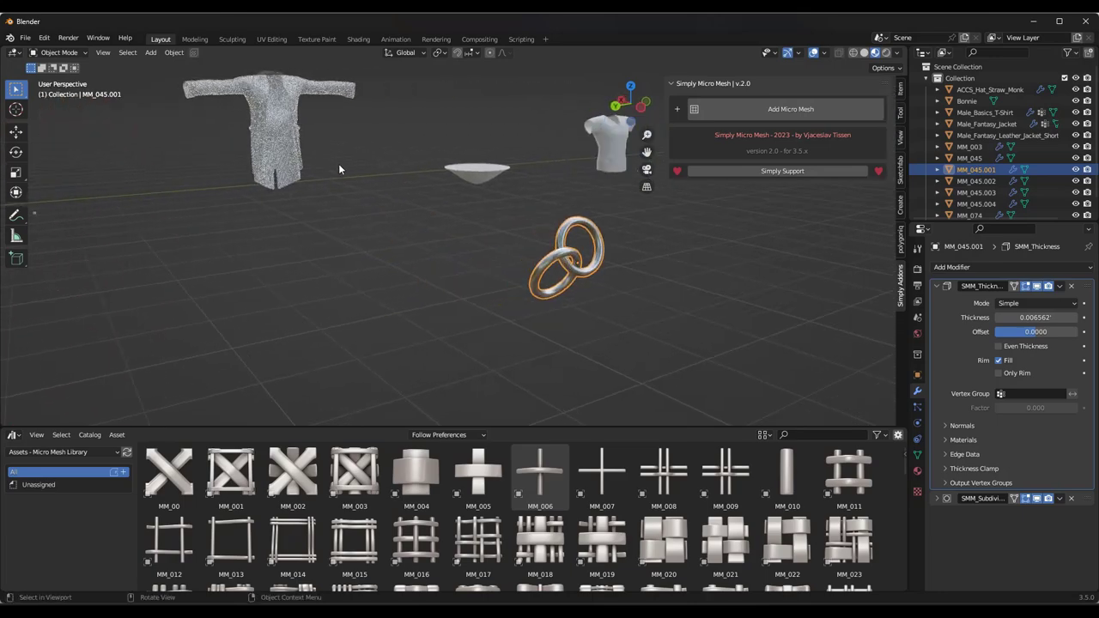
- Place the MM_047 ring mesh from the Micro Mesh Library in the scene beside the jacket
scroll(570, 265, down, 4)
scroll(248, 110, up, 5)
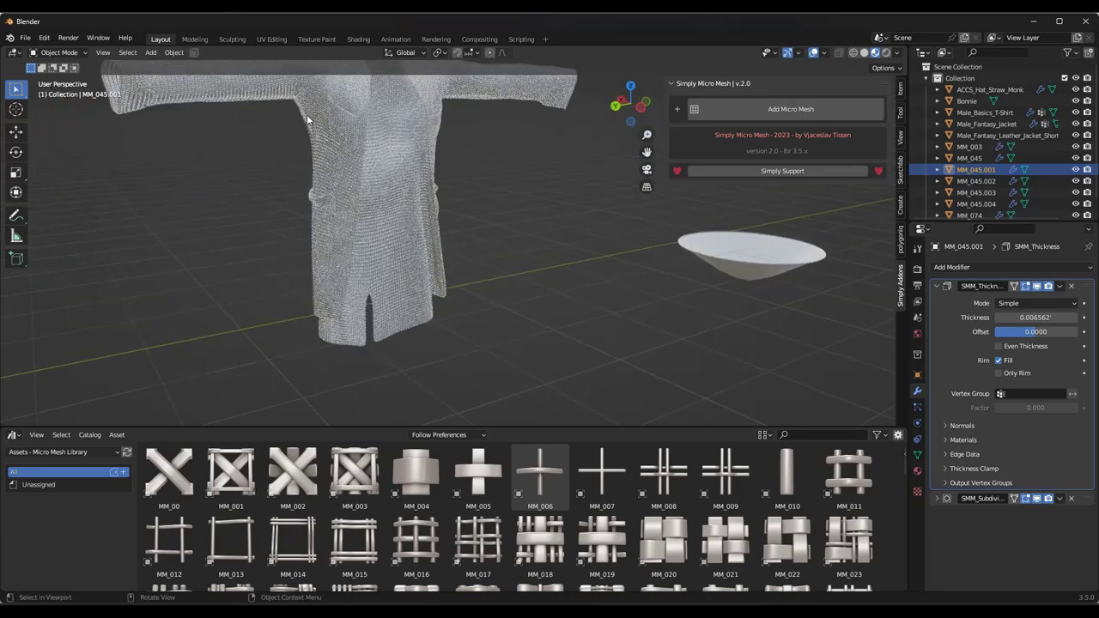
scroll(306, 114, up, 4)
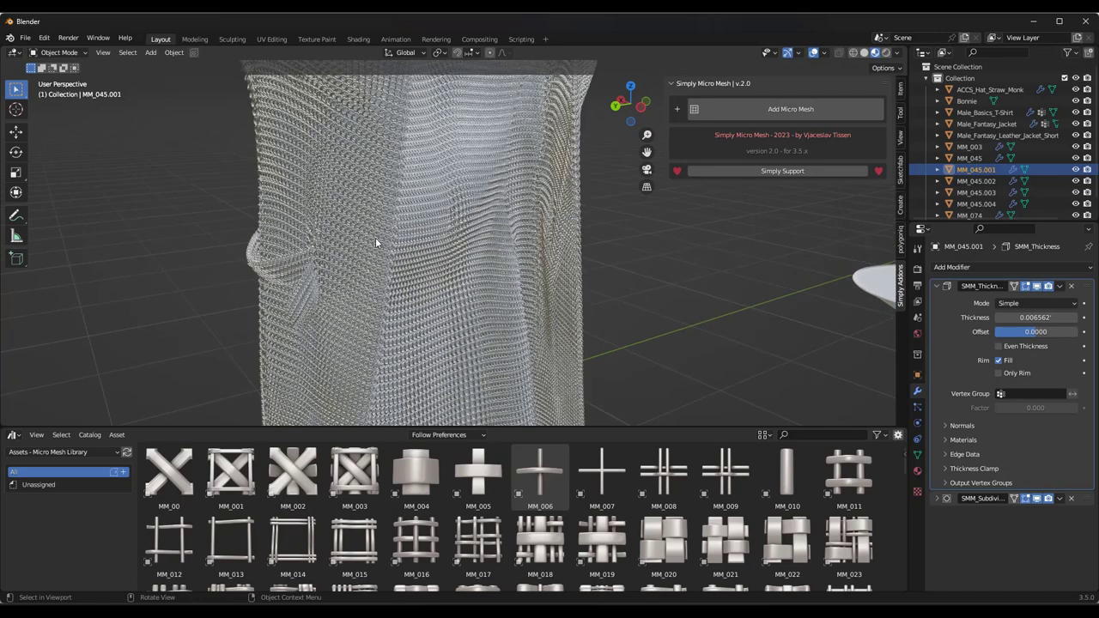
middle_drag(376, 237, 362, 173)
scroll(458, 463, down, 8)
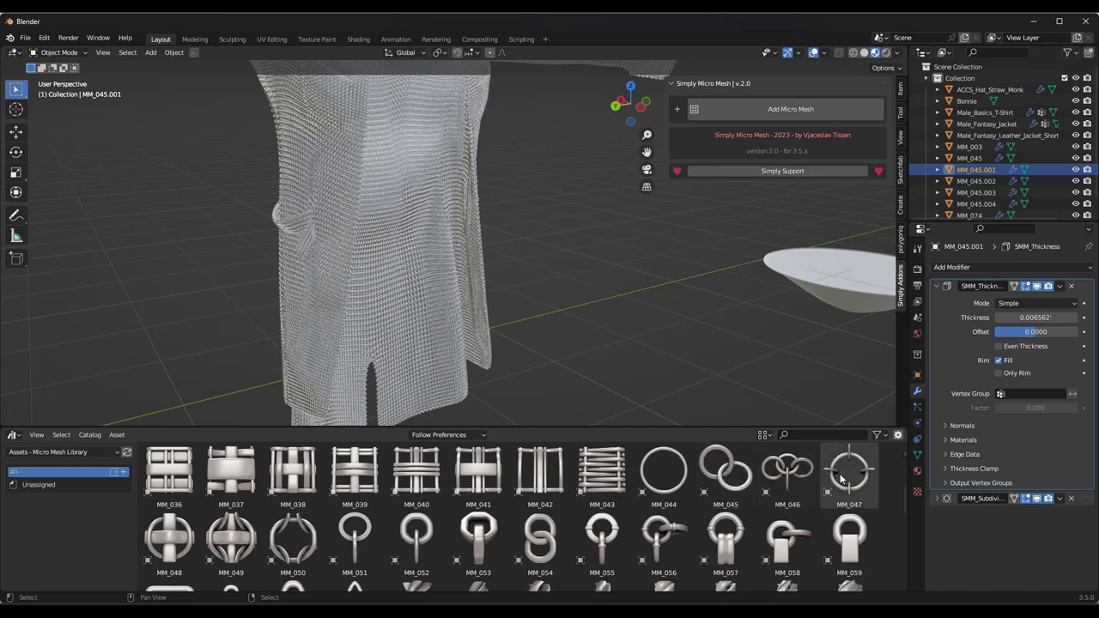
scroll(387, 256, down, 3)
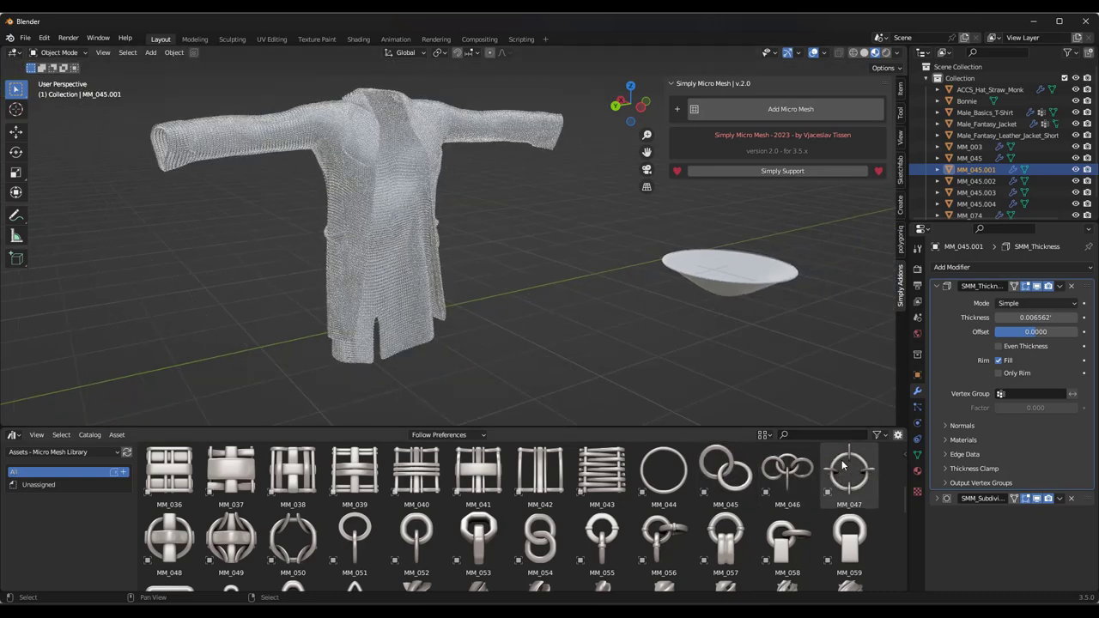
drag(855, 479, 470, 369)
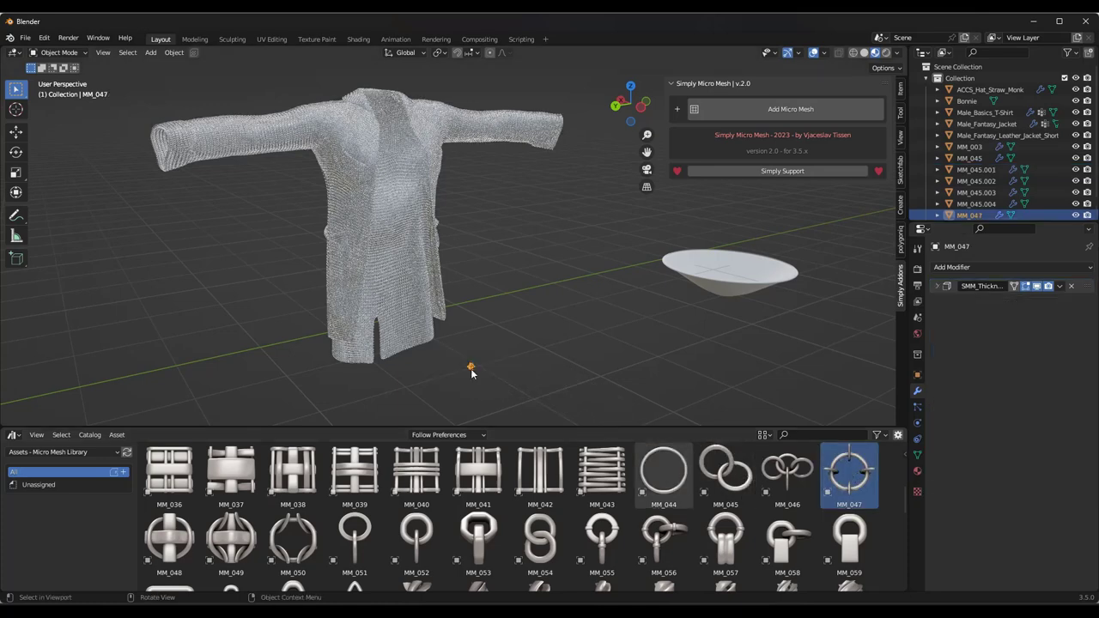
- Select the fantasy jacket and set its micro mesh source object to MM_047
click(402, 214)
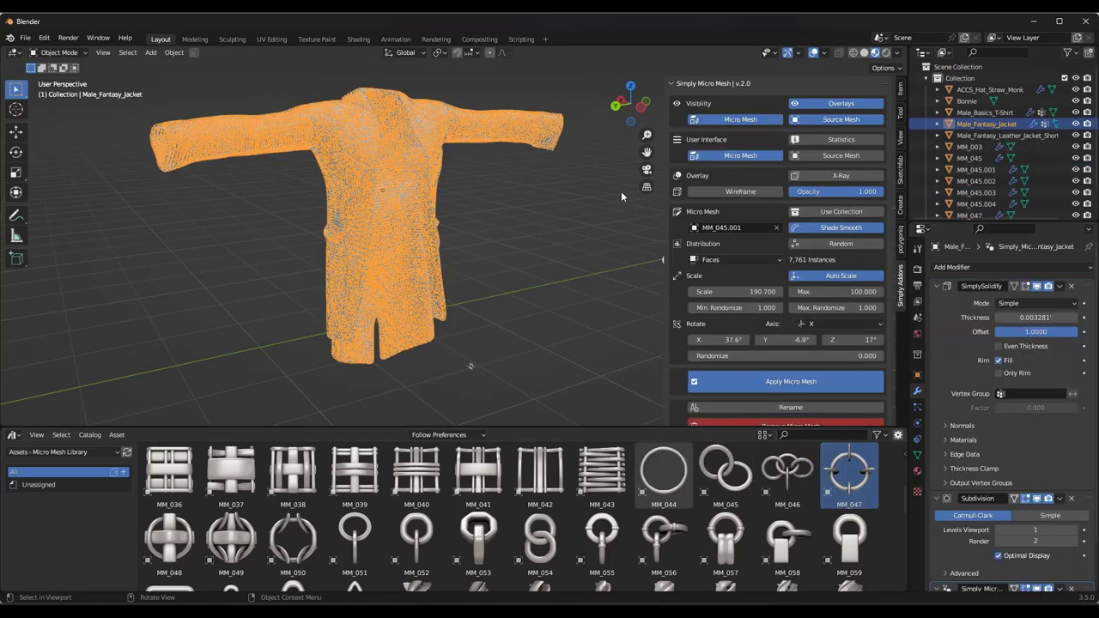
click(739, 157)
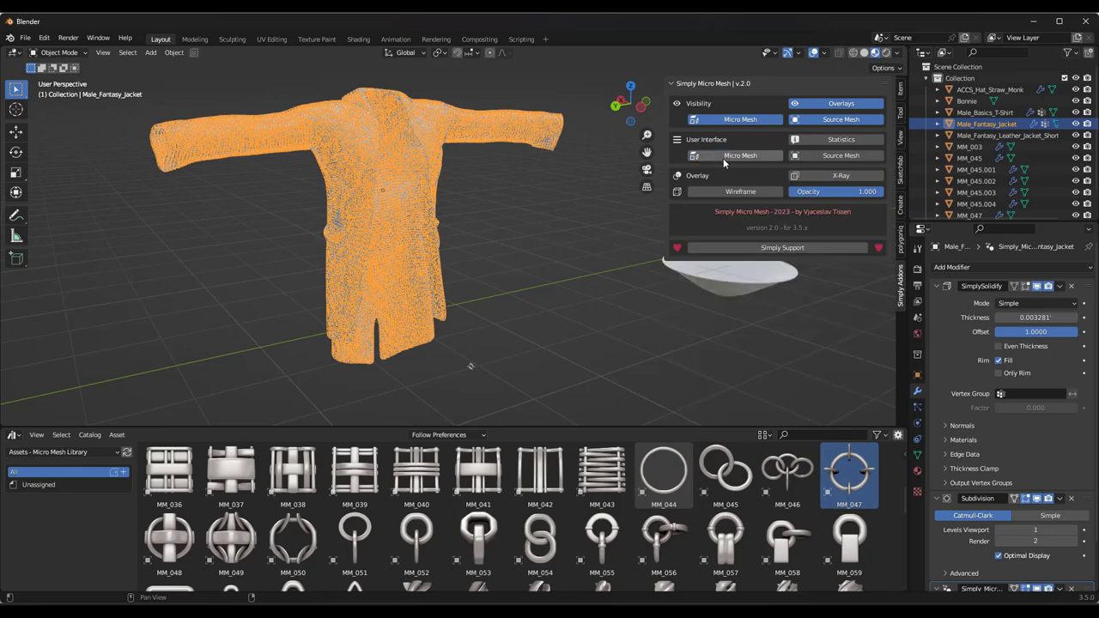
click(725, 157)
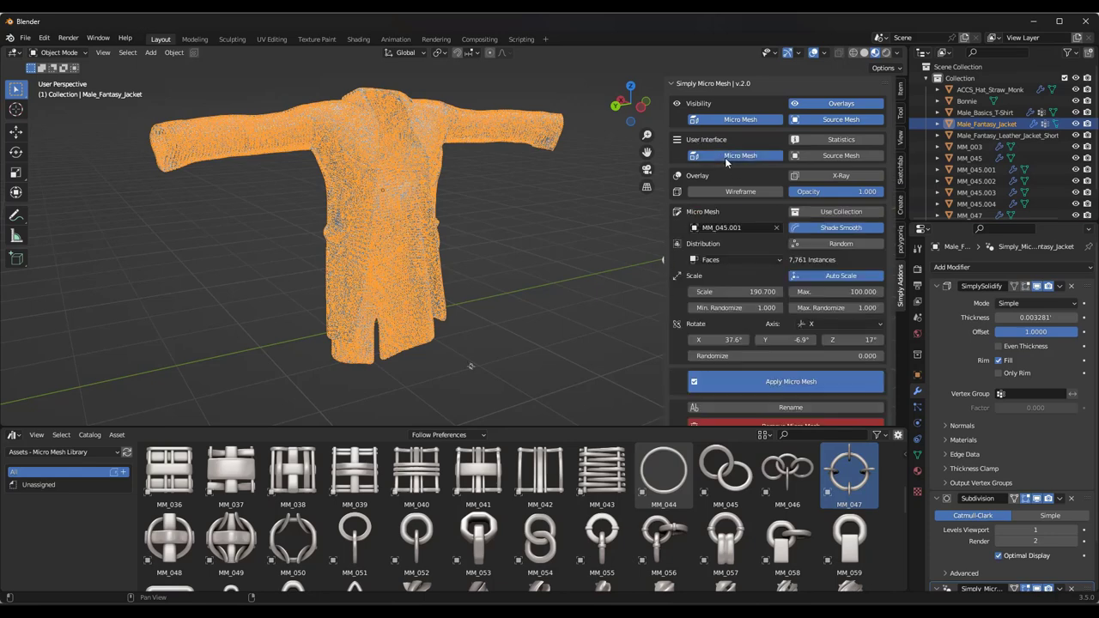
click(705, 230)
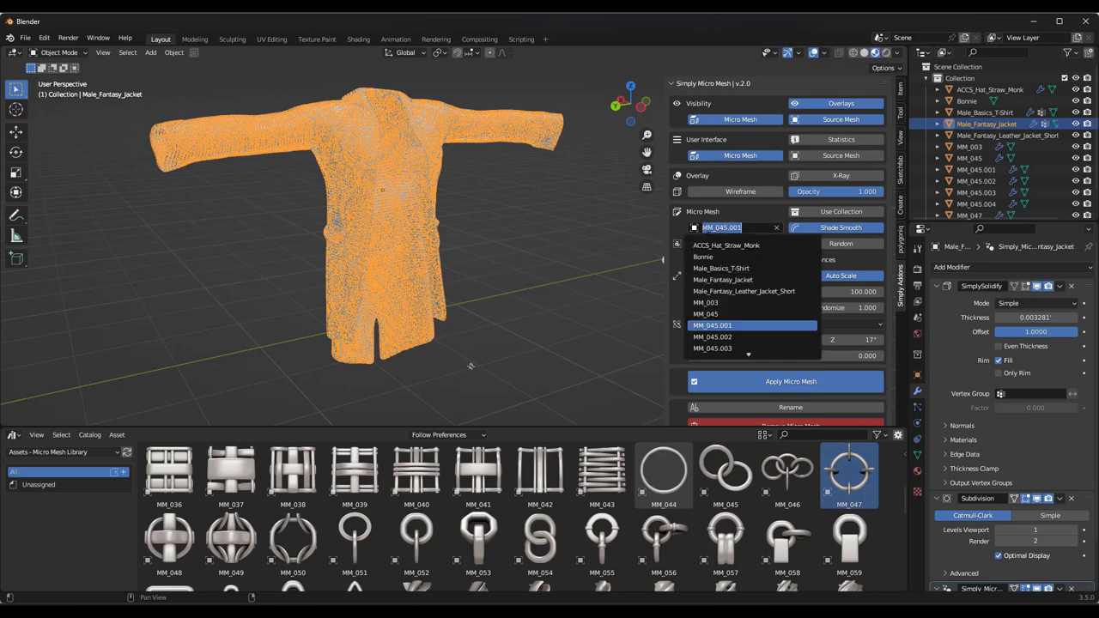
click(717, 337)
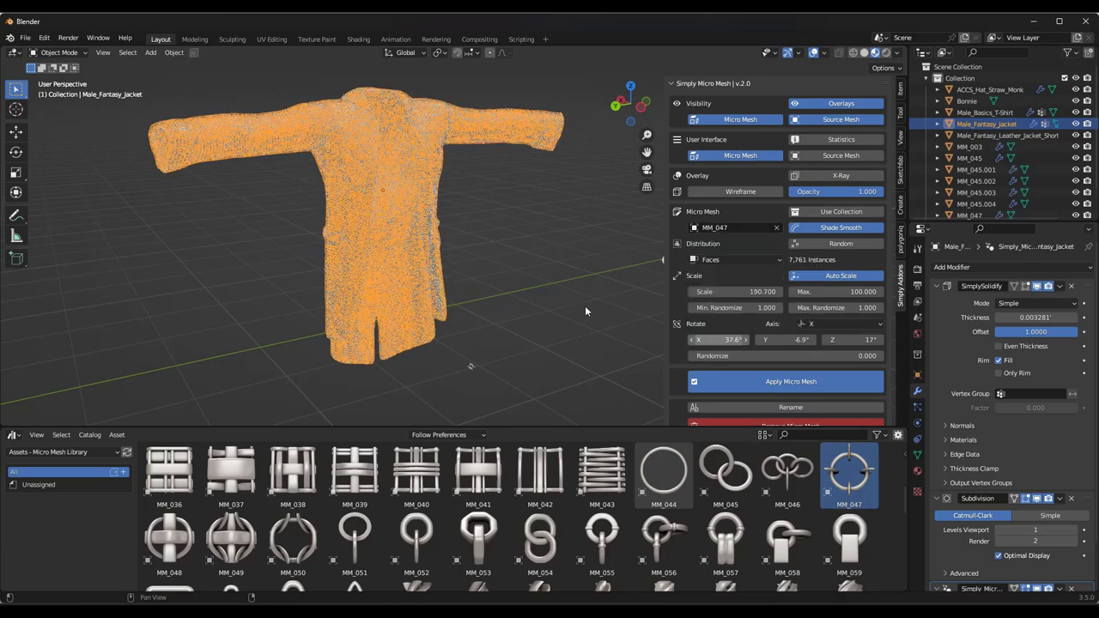
- Examine up close how the MM_047 rings link together across the front of the jacket
scroll(361, 180, up, 6)
scroll(389, 183, up, 4)
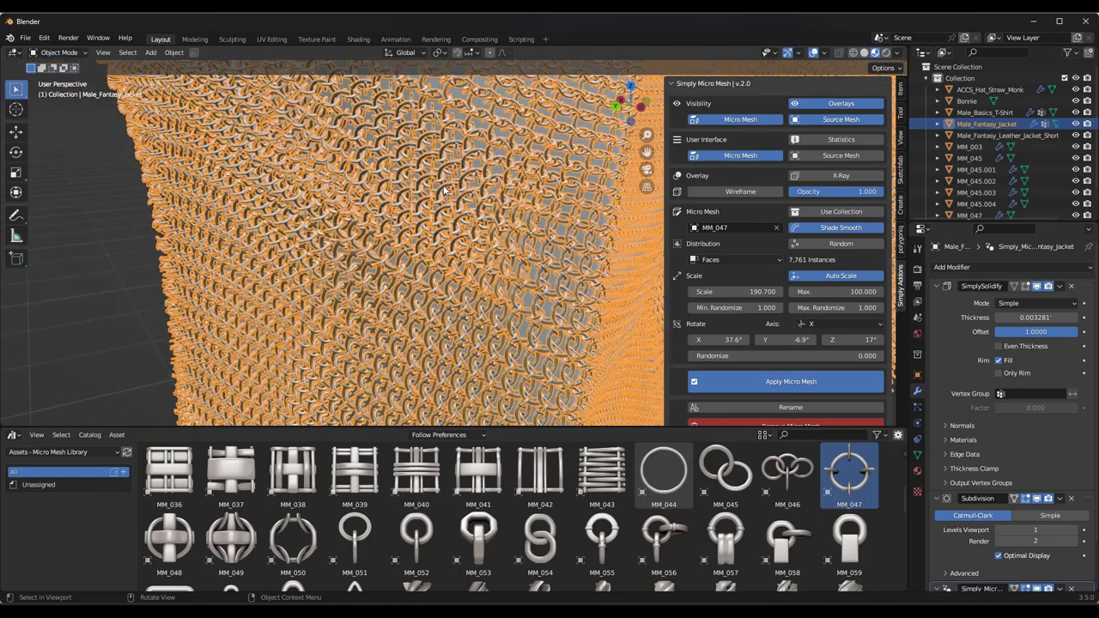
middle_drag(569, 220, 490, 200)
scroll(432, 158, down, 1)
scroll(486, 211, up, 1)
scroll(486, 212, up, 2)
scroll(481, 215, down, 4)
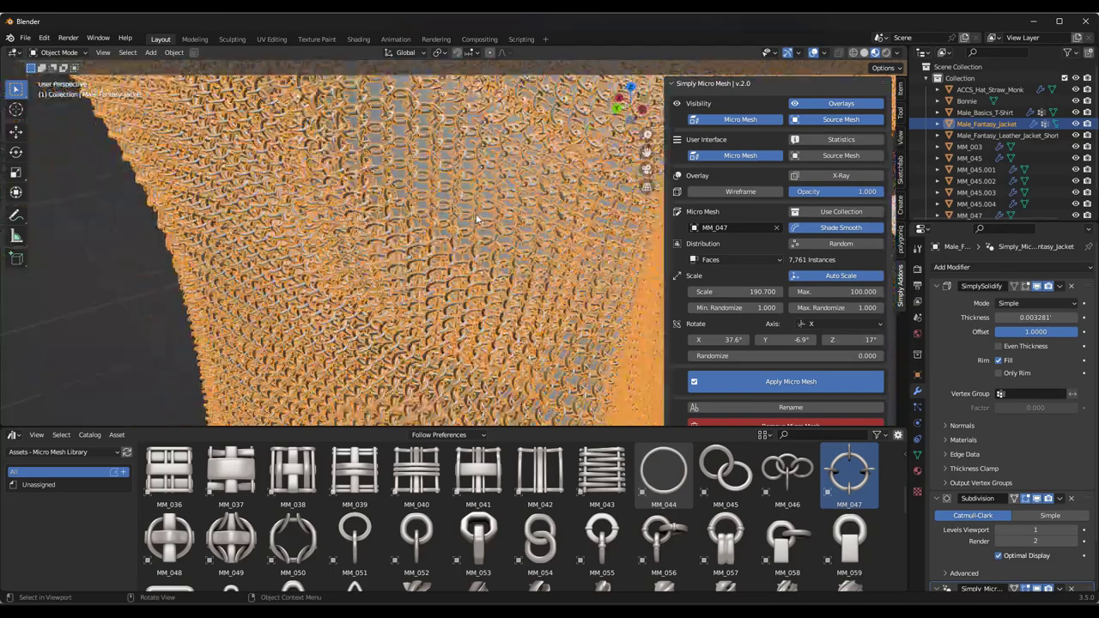
scroll(518, 239, up, 1)
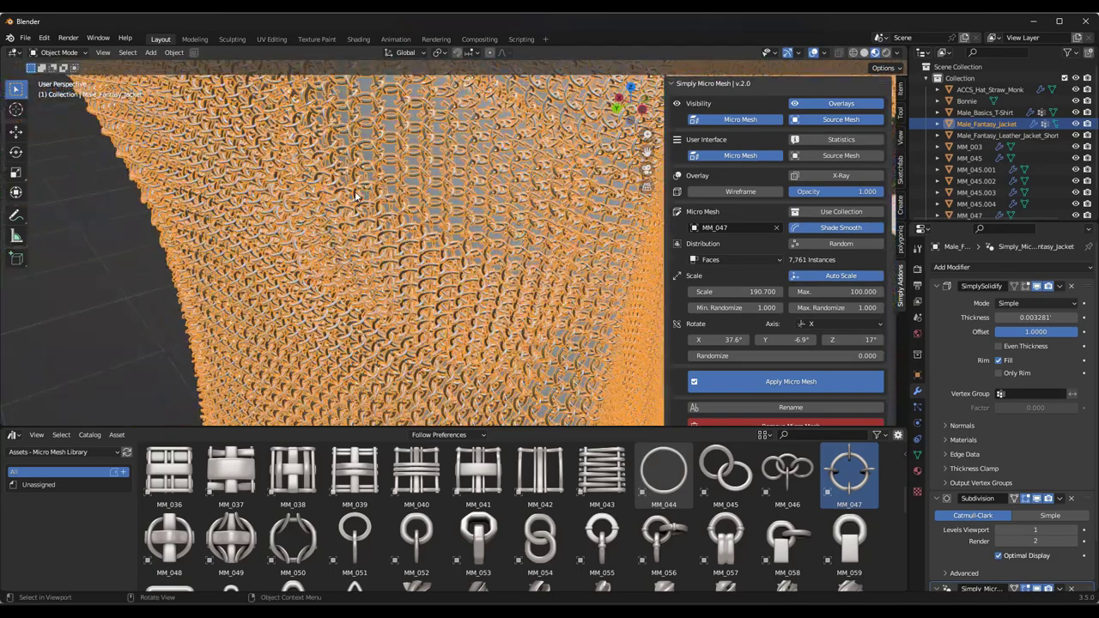
scroll(401, 209, down, 5)
mouse_move(401, 208)
middle_down()
mouse_move(405, 196)
mouse_move(396, 202)
middle_up()
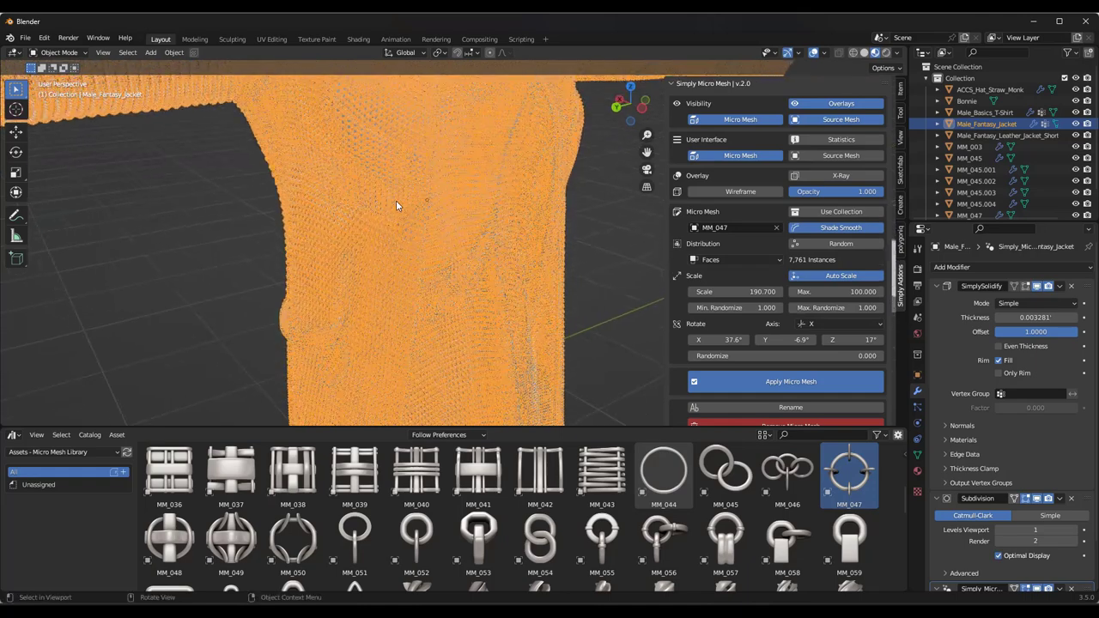
scroll(412, 201, up, 2)
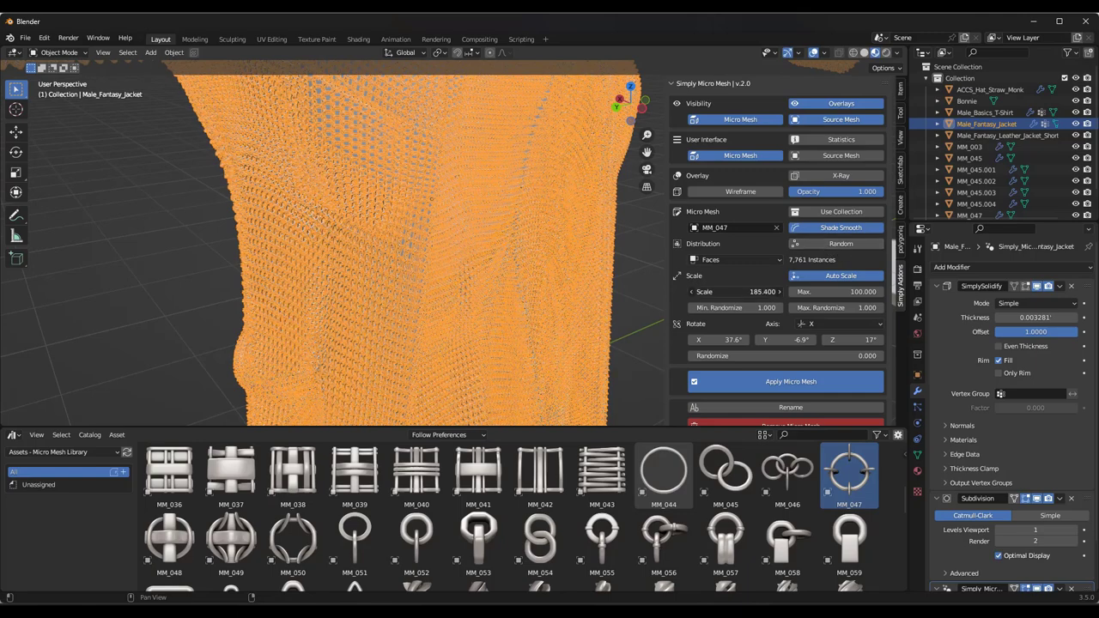
- Reduce the jacket's micro mesh scale to 32.3 so the individual ring instances separate on the surface
drag(740, 292, 635, 292)
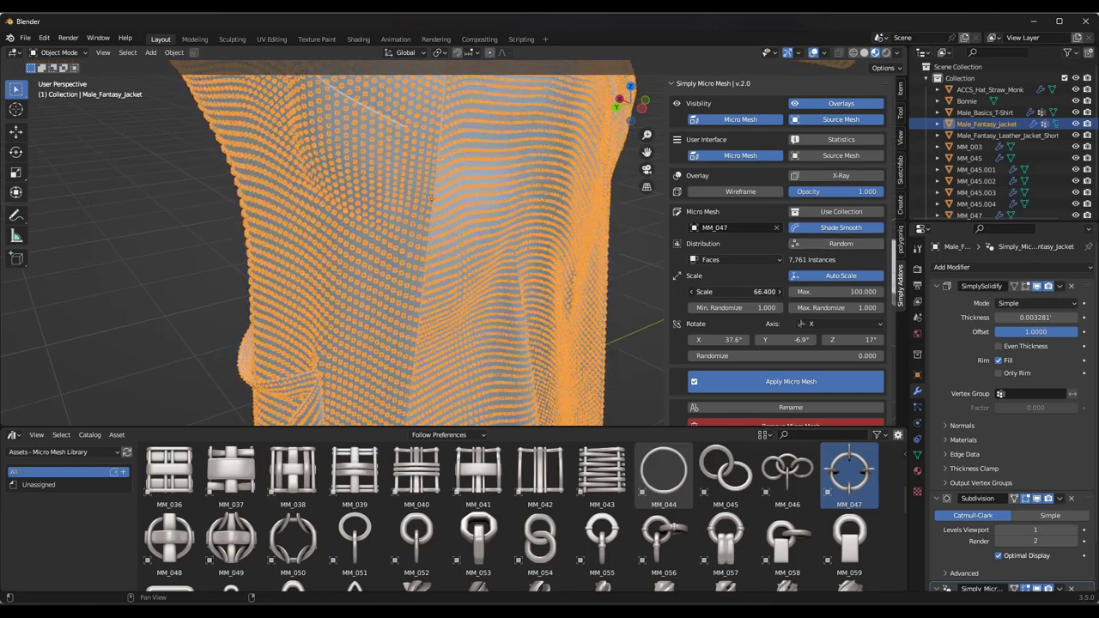
drag(735, 291, 692, 291)
scroll(397, 200, up, 3)
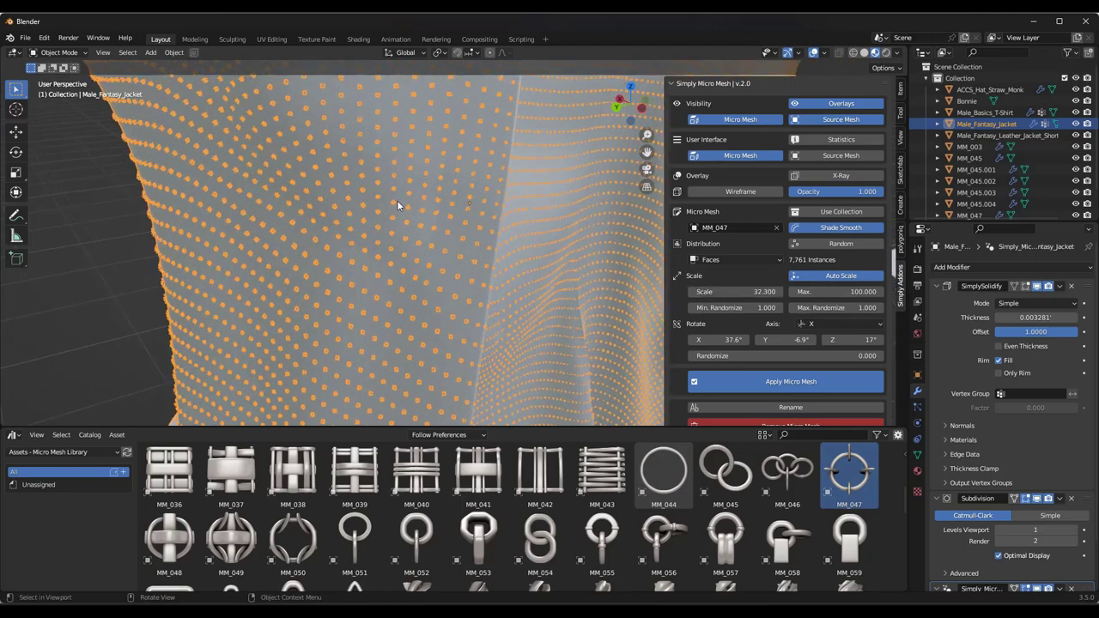
scroll(398, 201, up, 2)
mouse_move(432, 208)
middle_down()
mouse_move(421, 211)
mouse_move(478, 208)
mouse_move(423, 212)
mouse_move(429, 202)
middle_up()
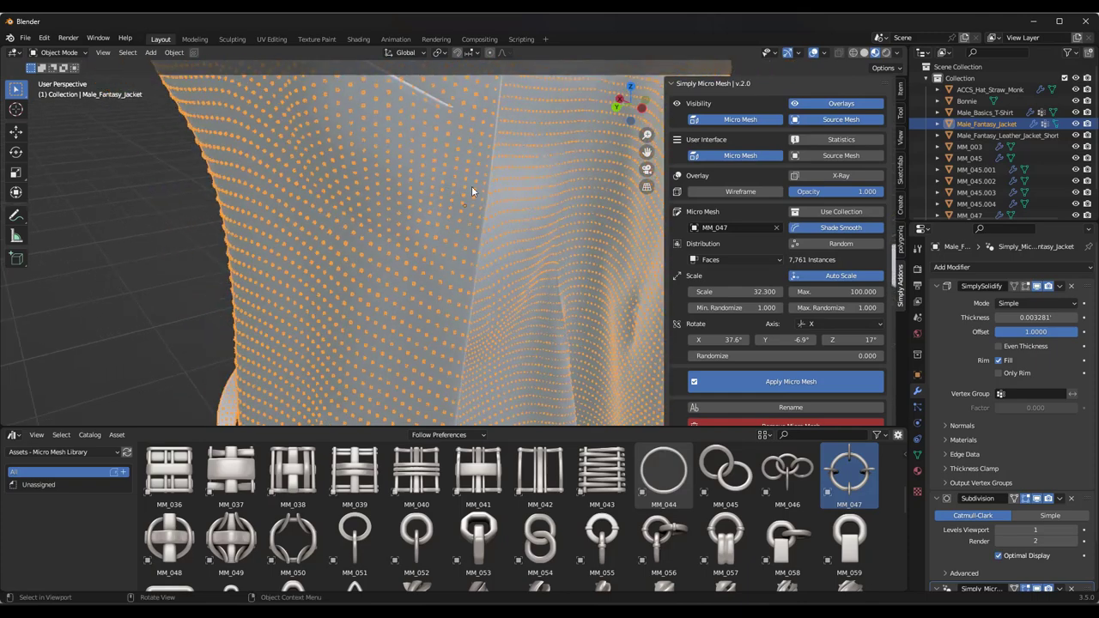
- Inspect the jacket's underlying face topology in Edit Mode, and return to Object Mode
key(Tab)
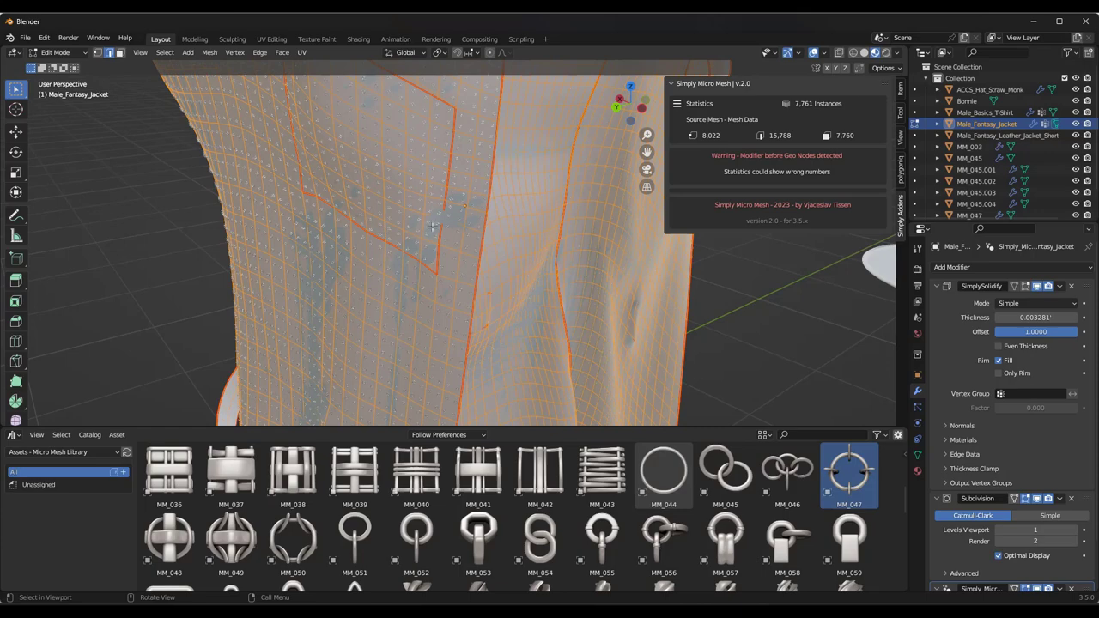
scroll(485, 211, down, 3)
scroll(484, 186, up, 5)
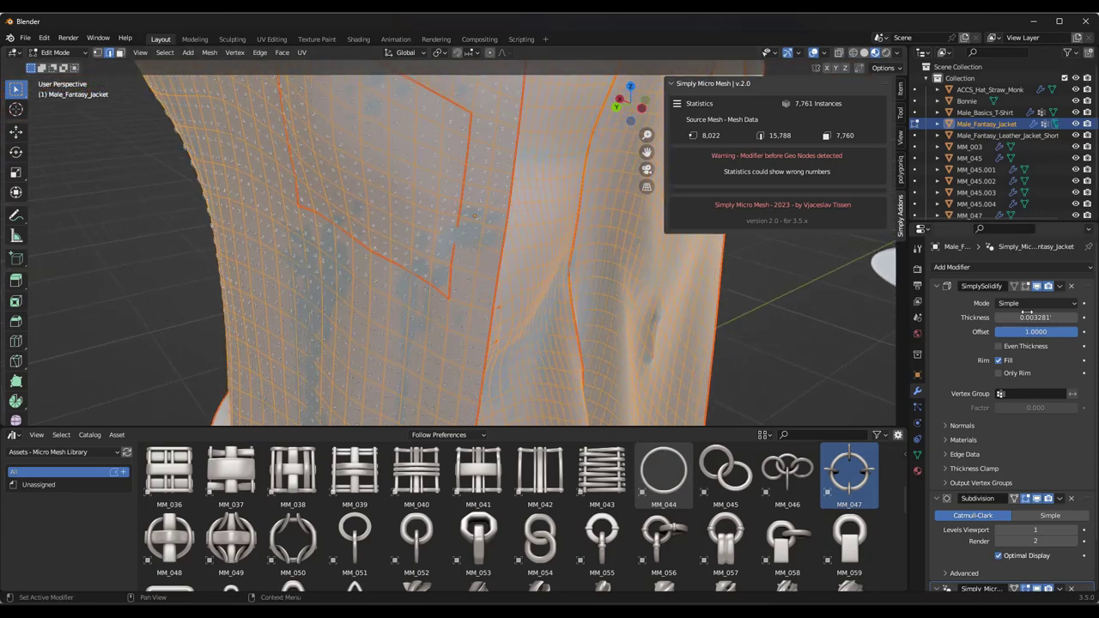
key(Tab)
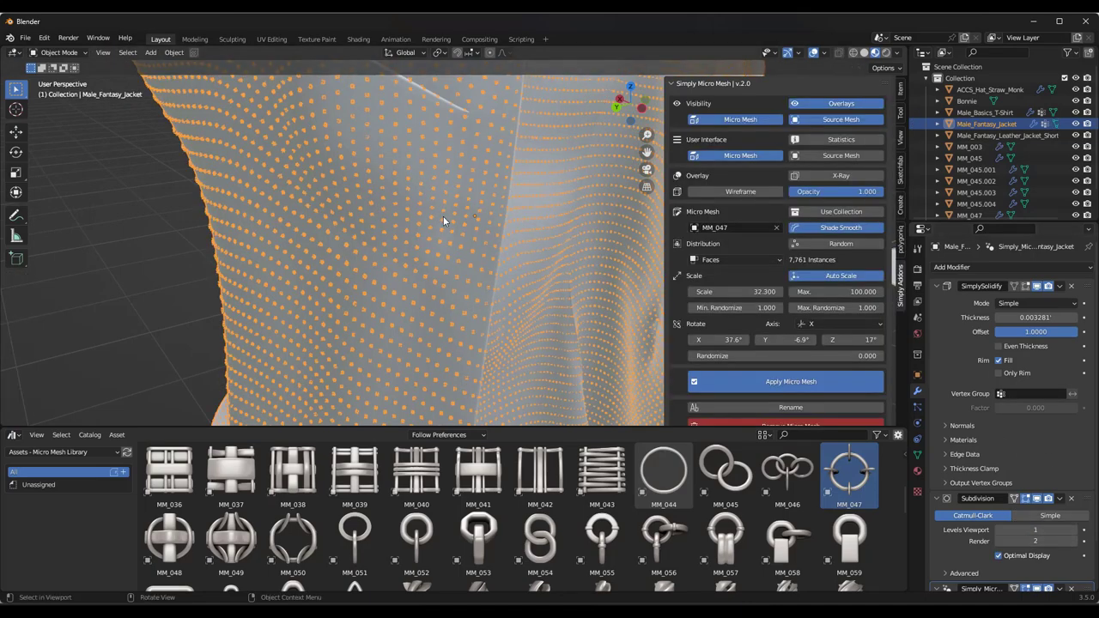
- Increase the jacket's micro mesh scale to 129.7 and further to 176.6 so the rings interlock
scroll(470, 227, up, 3)
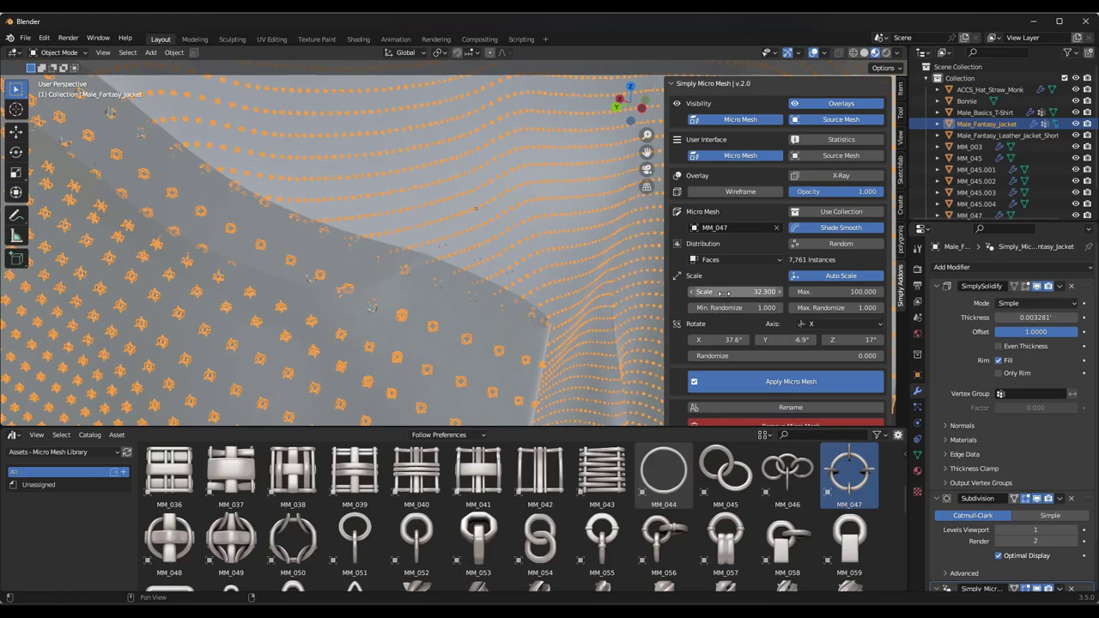
drag(724, 292, 798, 292)
scroll(289, 246, down, 3)
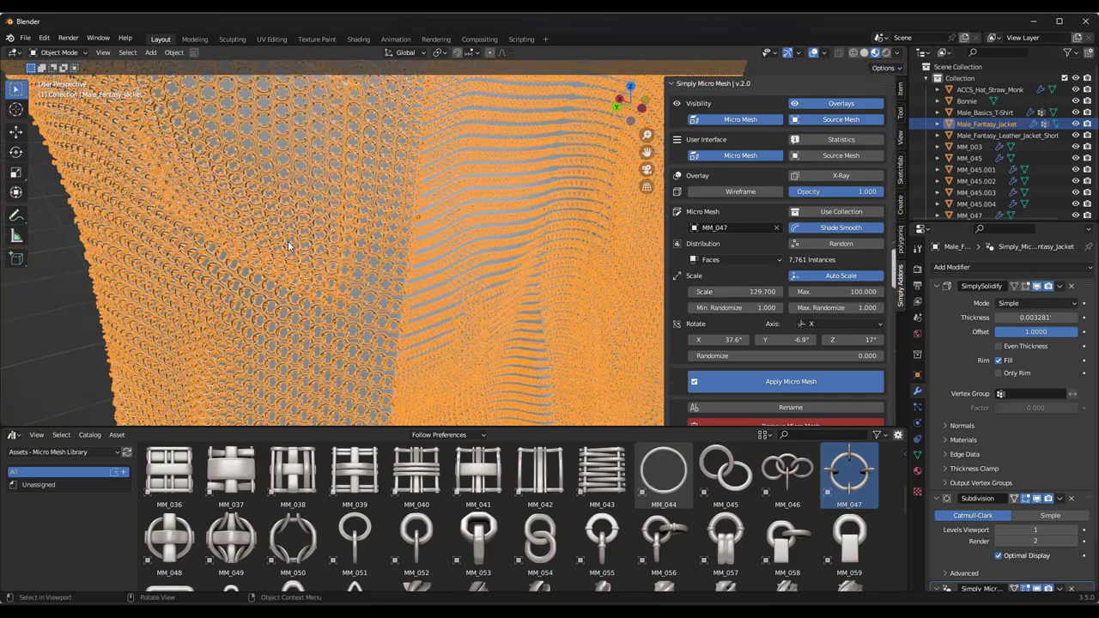
scroll(291, 164, up, 5)
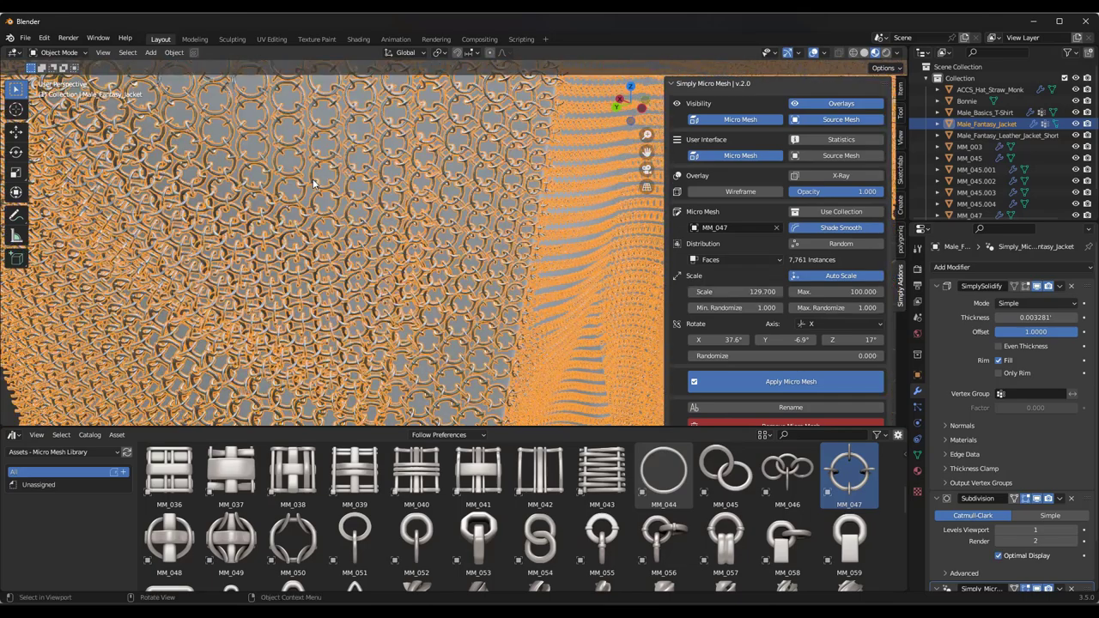
scroll(320, 189, down, 2)
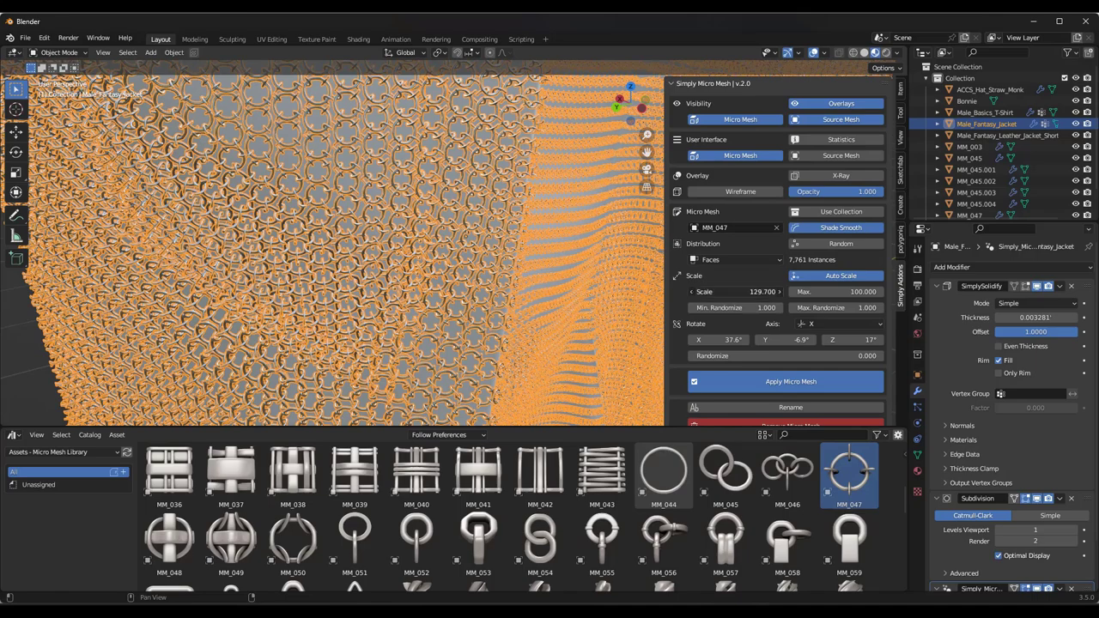
drag(735, 292, 803, 292)
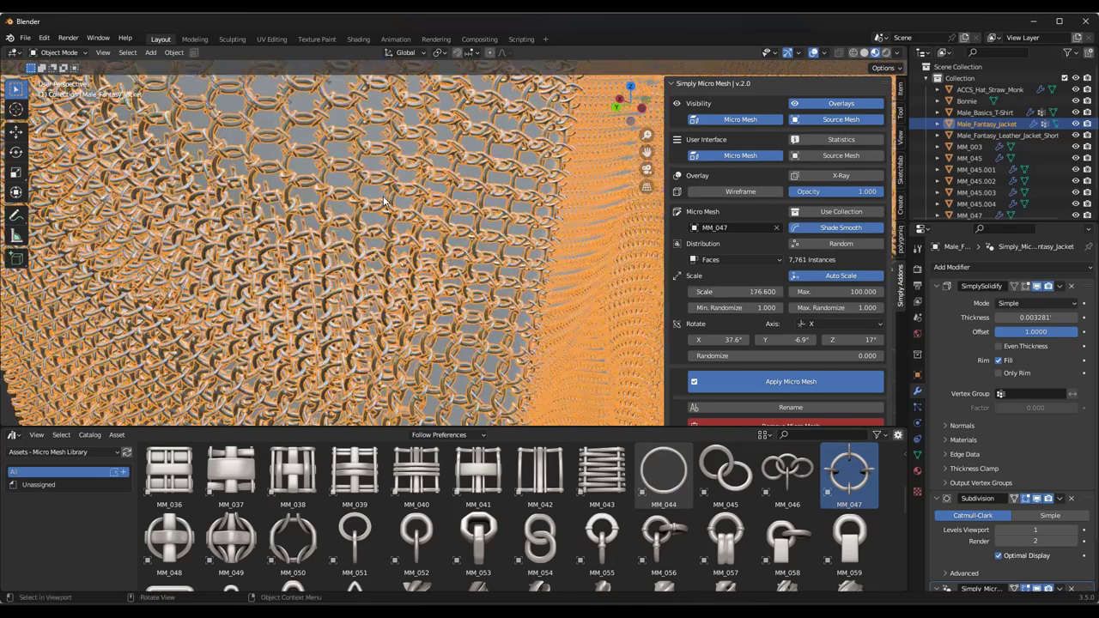
- Raise the viewport level of the jacket's Subdivision modifier to 2 for a denser ring pattern
scroll(383, 200, down, 6)
middle_drag(385, 204, 364, 146)
scroll(378, 152, up, 5)
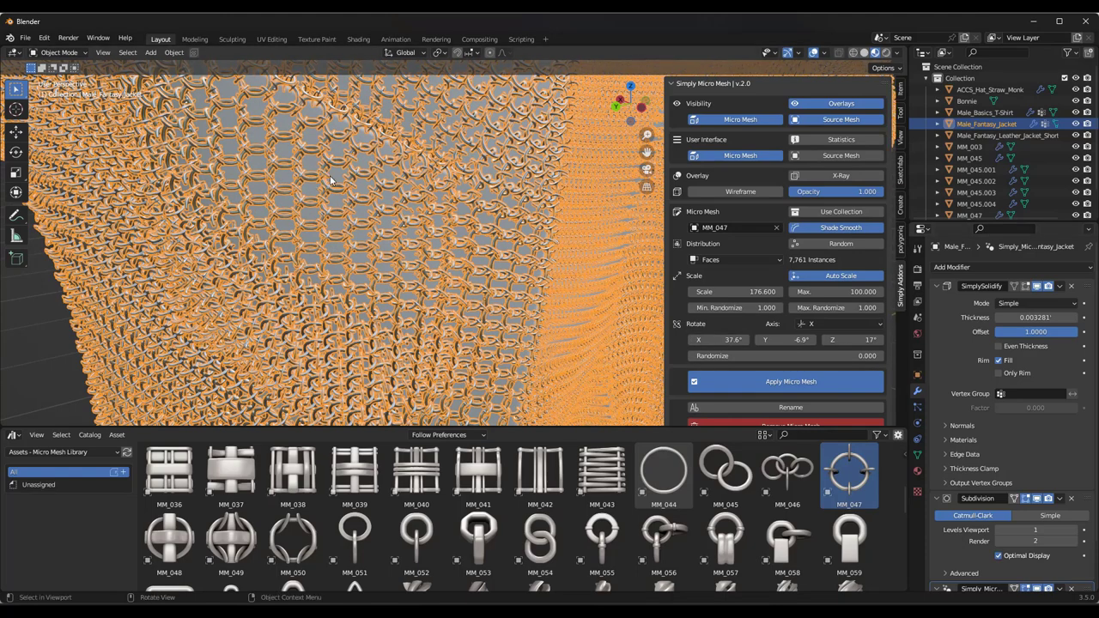
scroll(332, 181, down, 3)
middle_drag(335, 182, 427, 155)
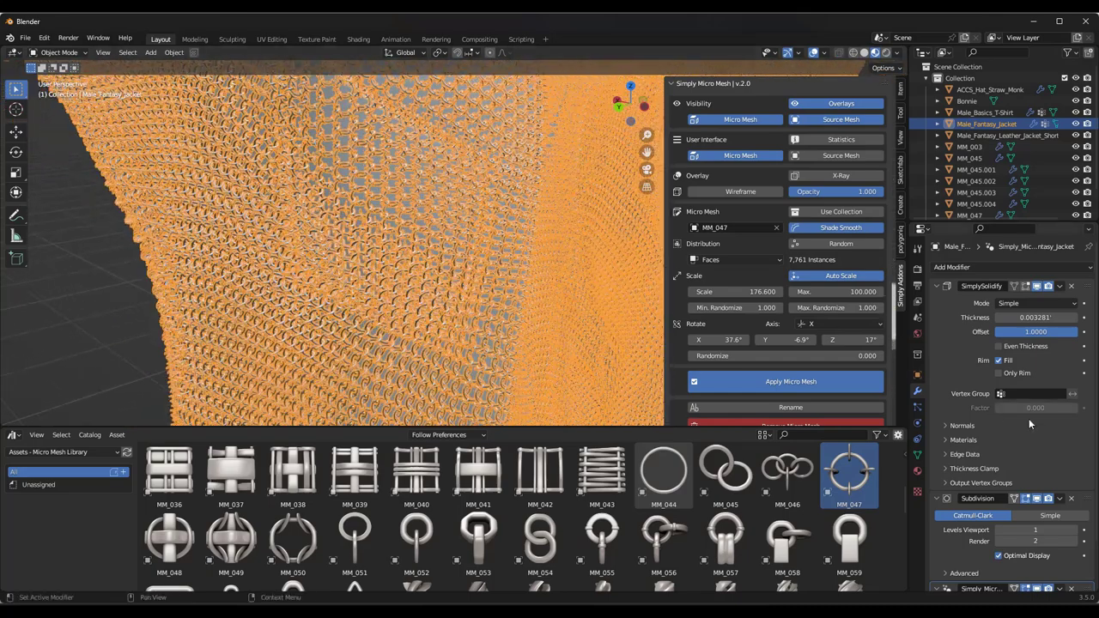
scroll(1029, 421, down, 3)
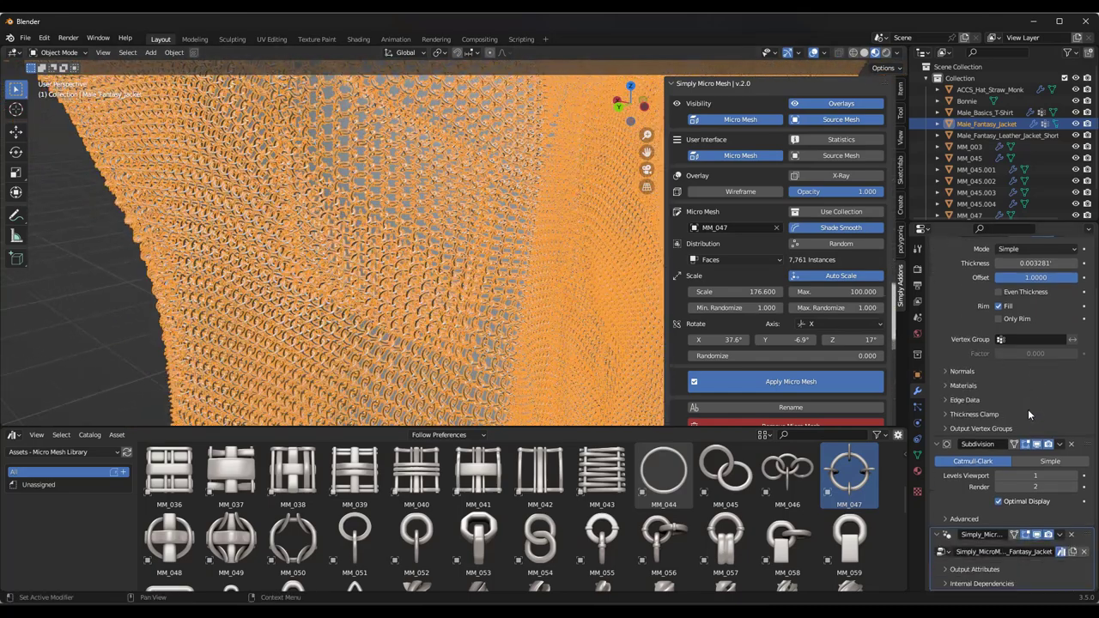
click(1073, 476)
- Fine-tune the rings on the jacket with a micro mesh scale of 184.2 and an X rotation of 36.6°
scroll(409, 198, up, 6)
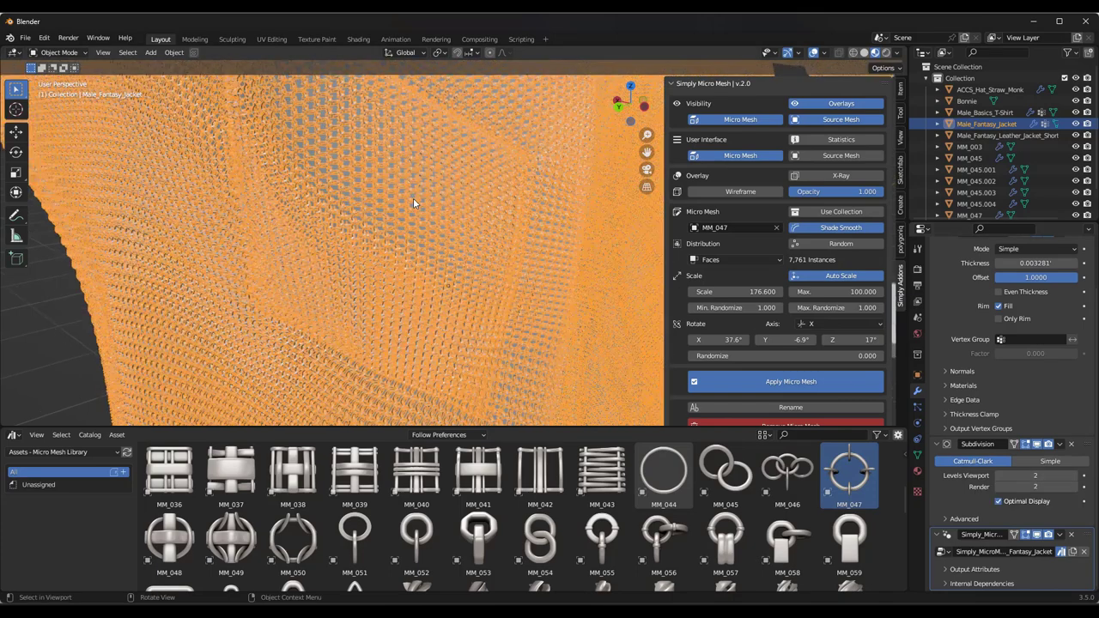
scroll(410, 200, down, 4)
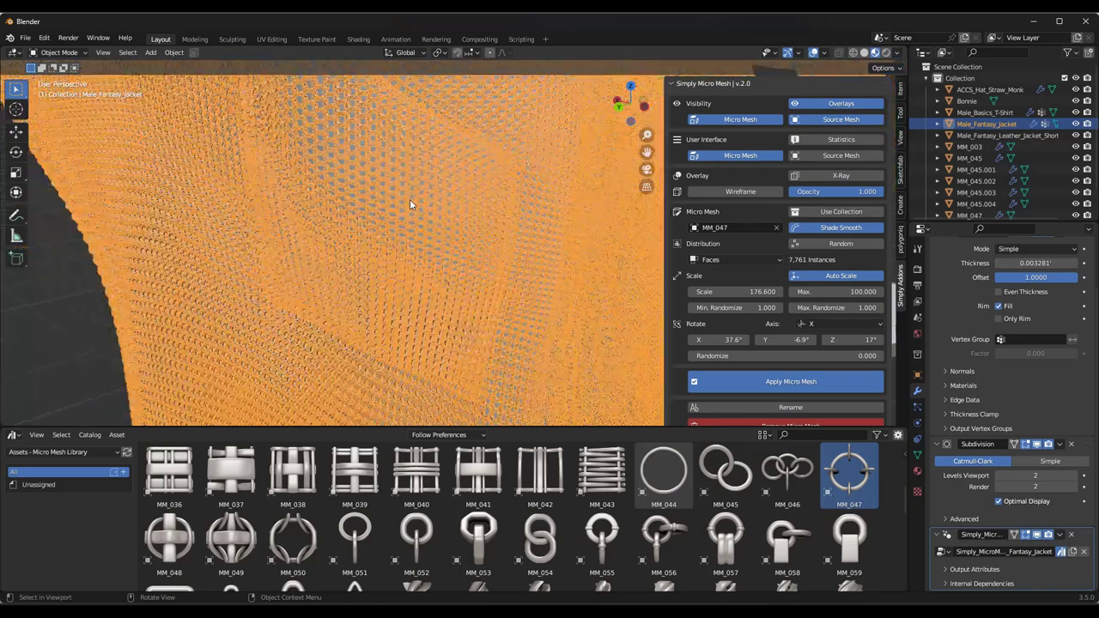
mouse_move(406, 202)
middle_down()
mouse_move(393, 201)
mouse_move(407, 193)
middle_up()
scroll(406, 188, up, 2)
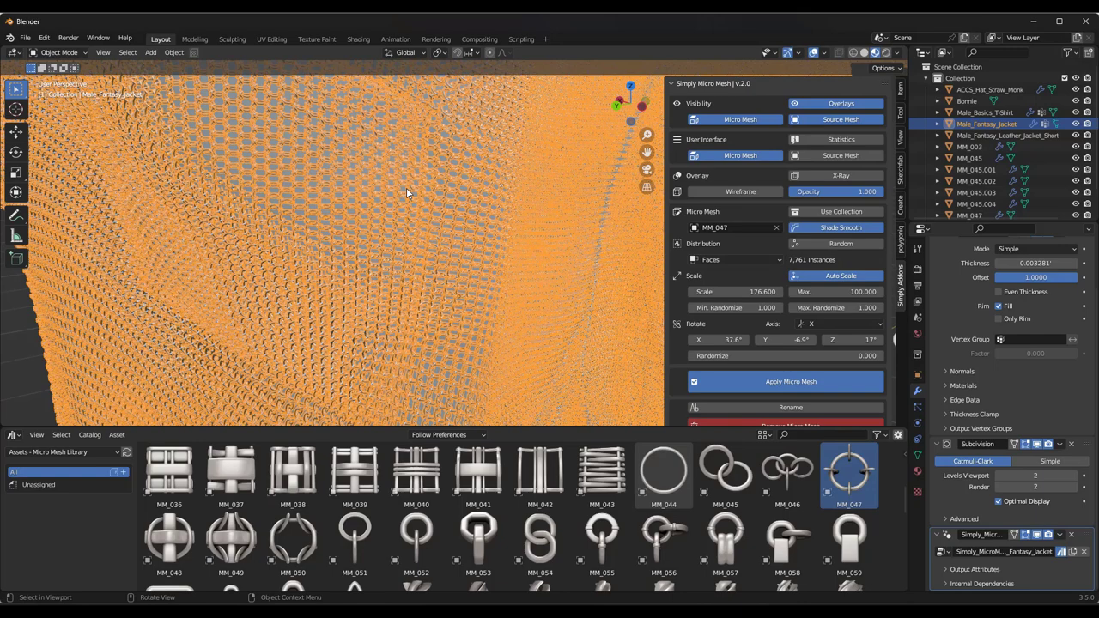
scroll(419, 153, up, 1)
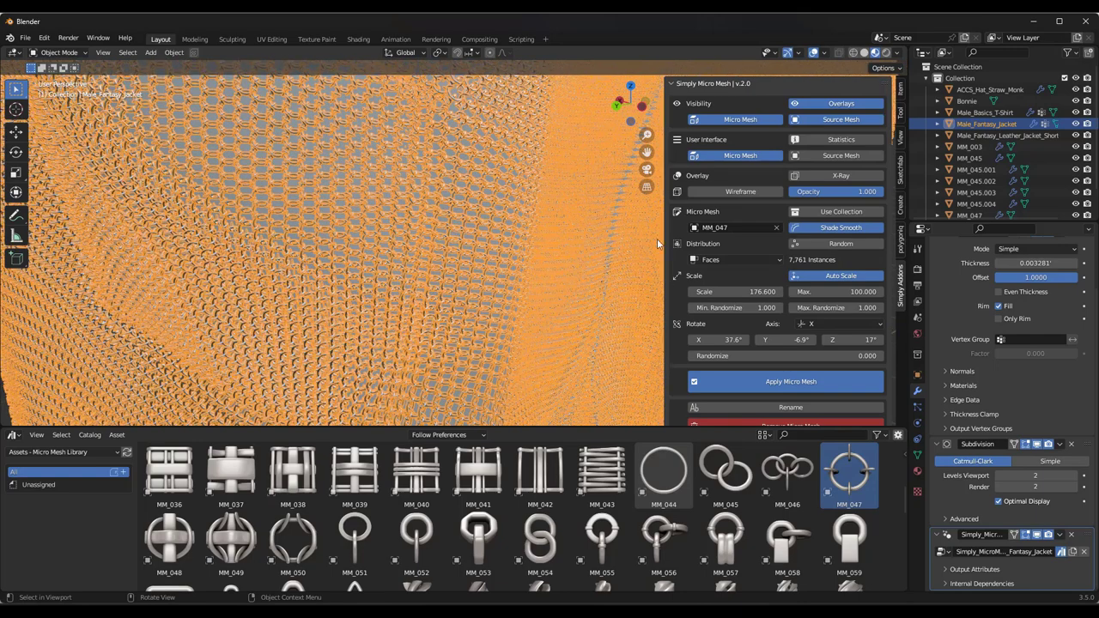
mouse_move(734, 292)
mouse_down()
mouse_move(718, 291)
mouse_move(742, 292)
mouse_up()
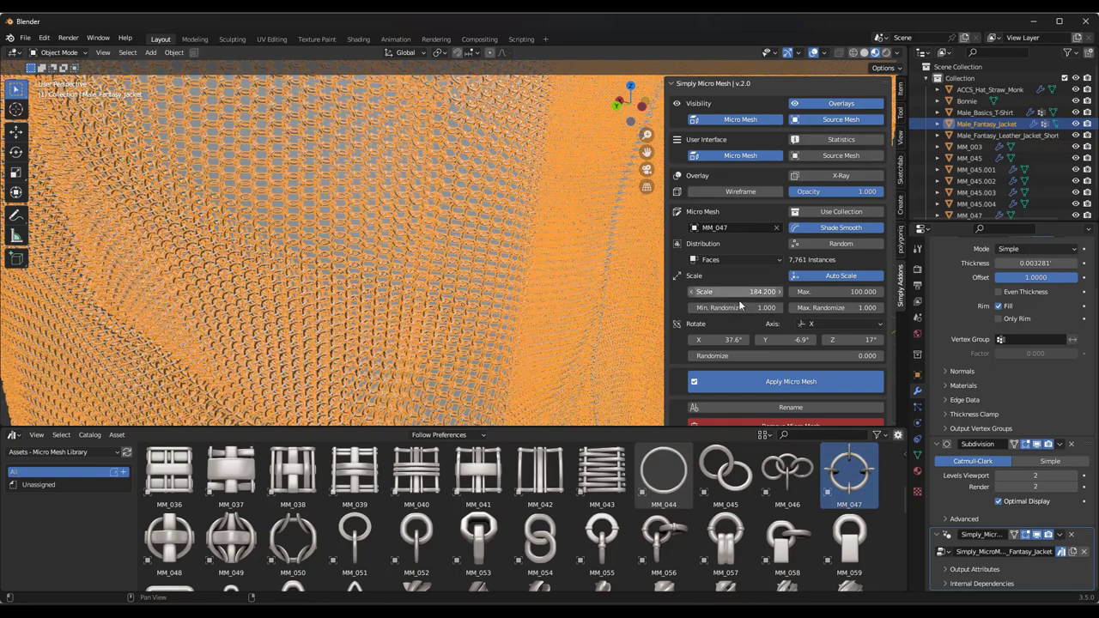
drag(717, 340, 711, 340)
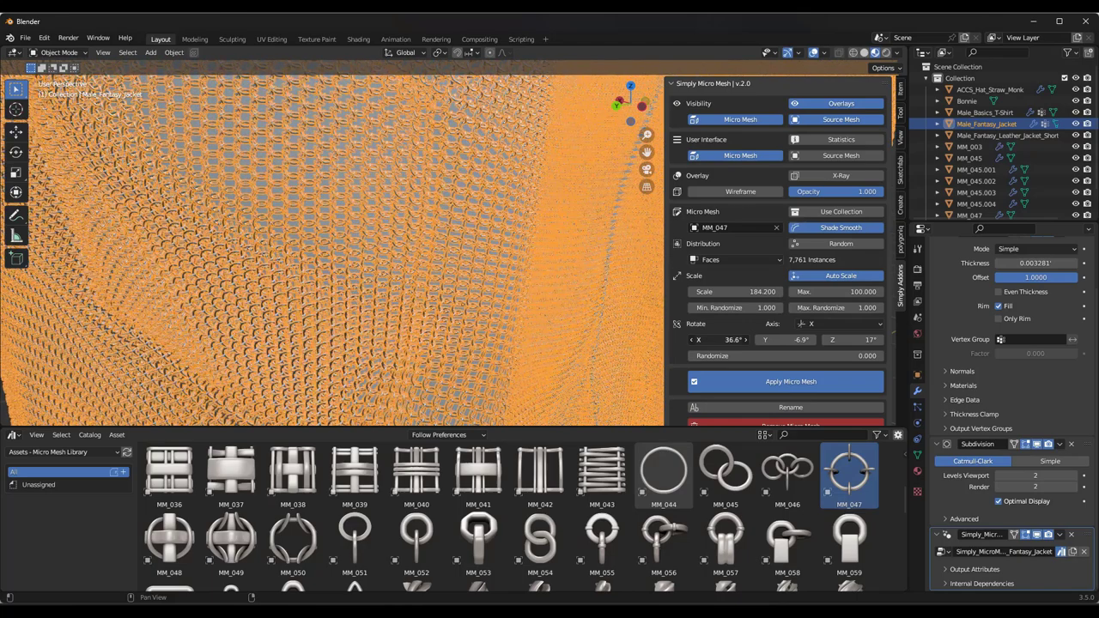
- Lower the viewport level of the jacket's Subdivision modifier to 1
scroll(346, 190, down, 5)
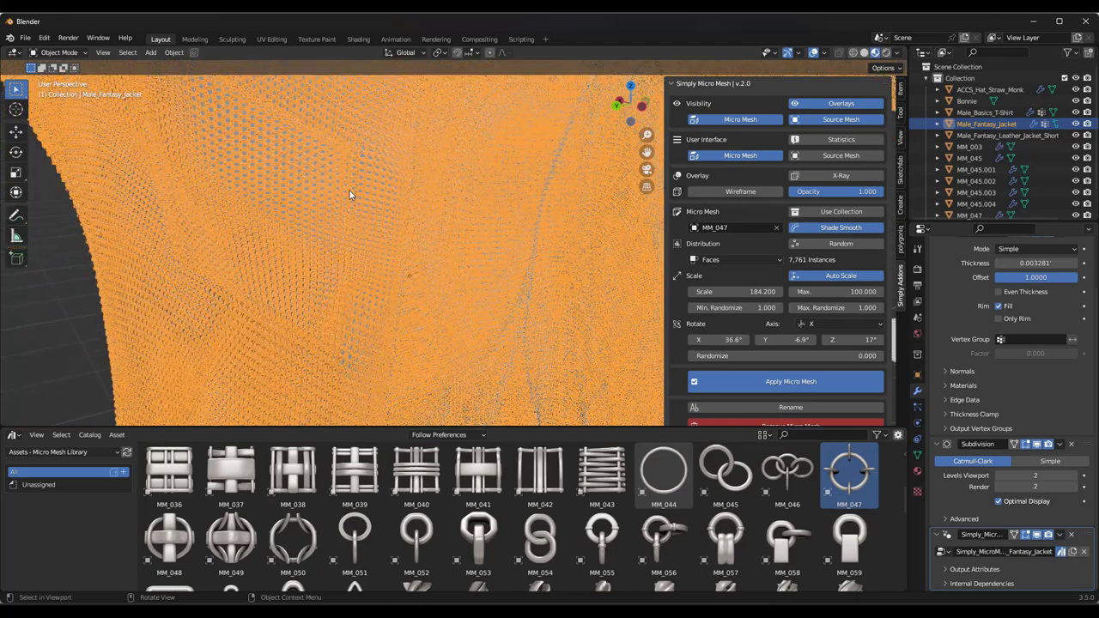
scroll(342, 193, down, 1)
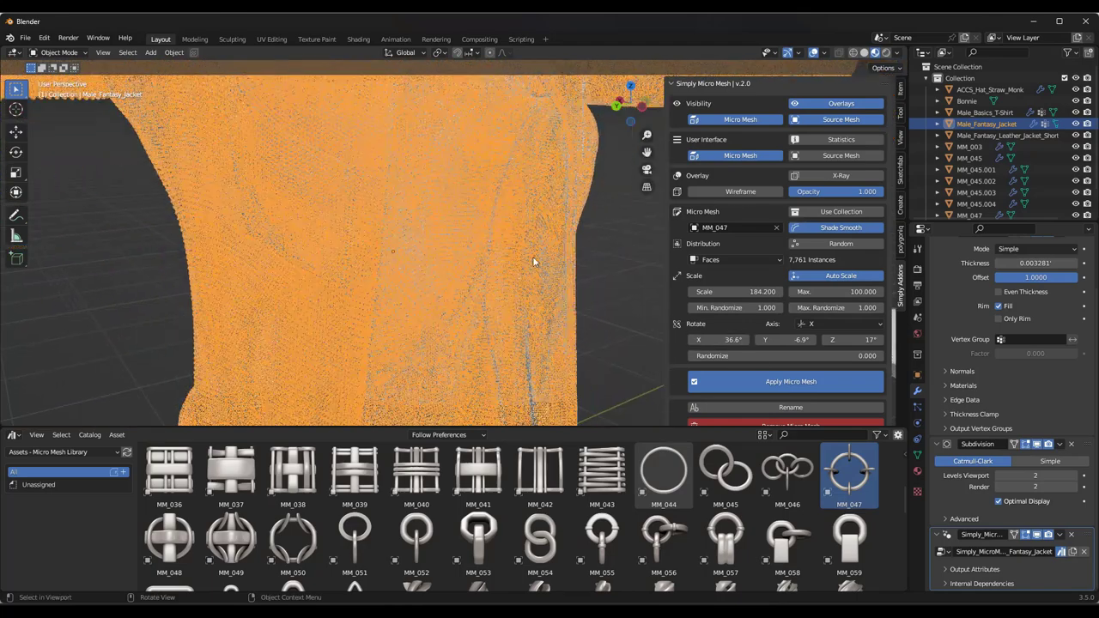
click(999, 475)
- Switch the jacket to Sculpt Mode and choose the Grab brush for reshaping its lower part
middle_drag(331, 244, 322, 279)
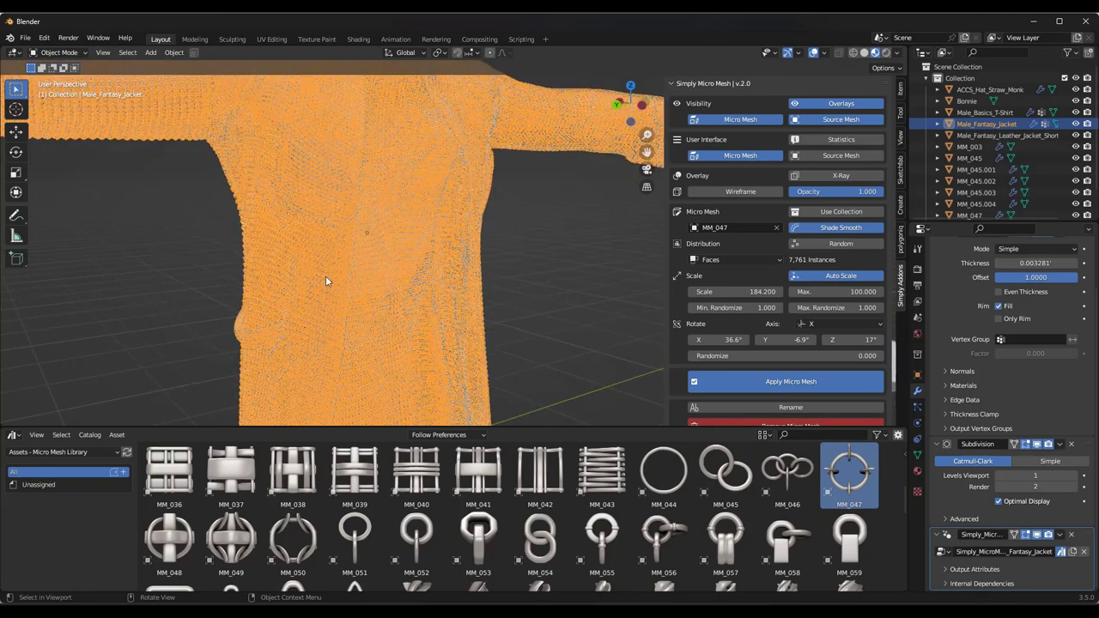
middle_drag(343, 193, 348, 296)
mouse_move(324, 255)
middle_down()
mouse_move(363, 370)
mouse_move(332, 255)
mouse_move(343, 257)
middle_up()
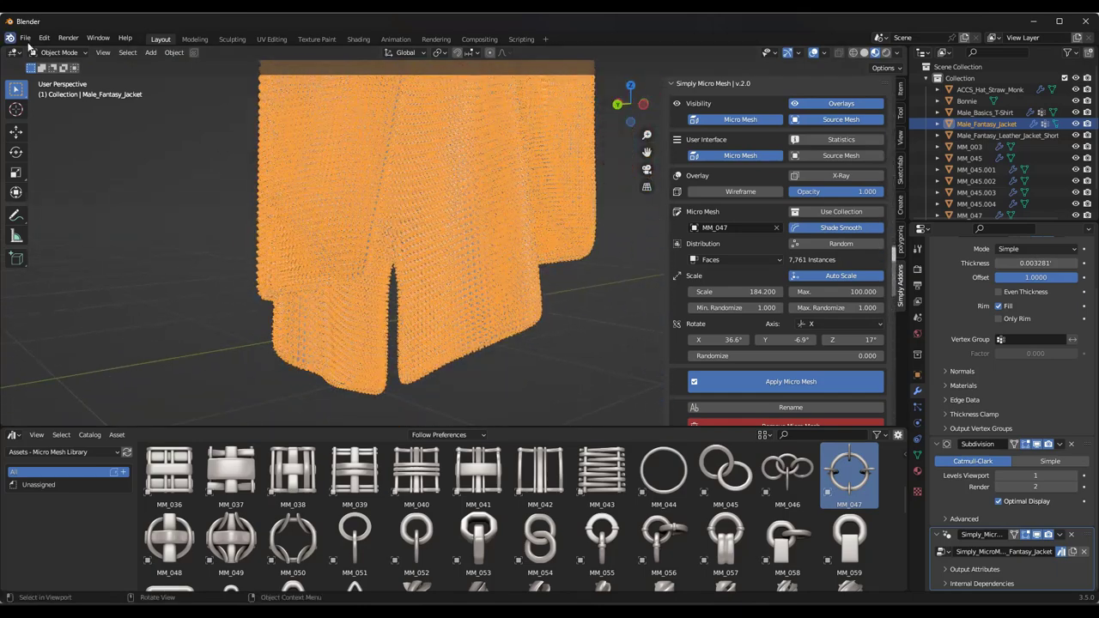
click(51, 52)
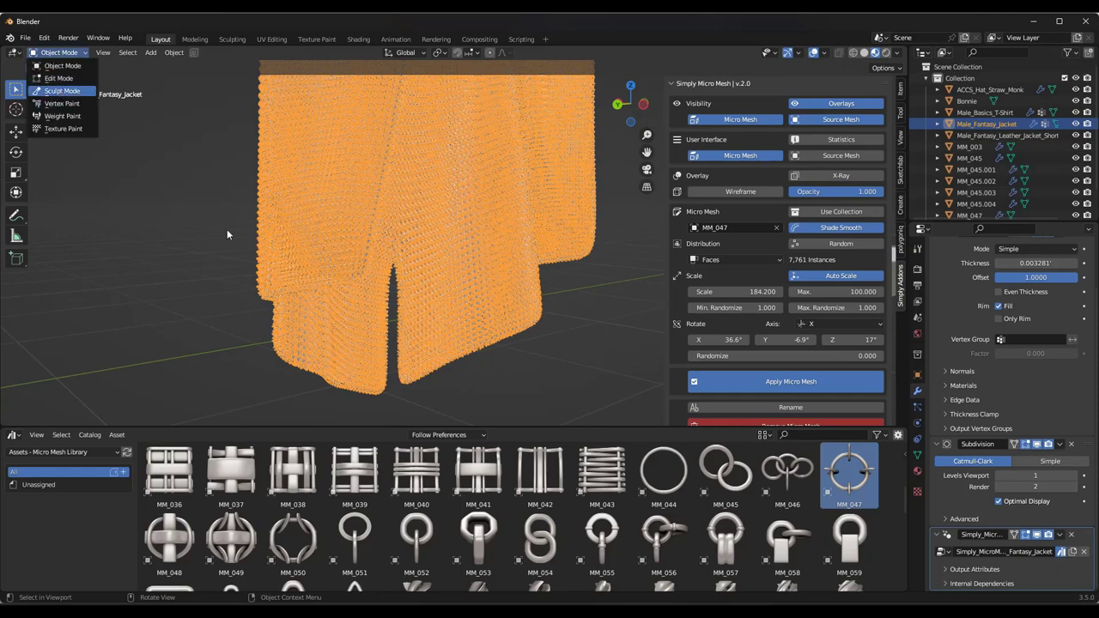
key(Return)
key(g)
- Reshape the jacket's lower overlapping panel with several Grab strokes, pulling the chain mail upward and sideways
scroll(295, 349, up, 4)
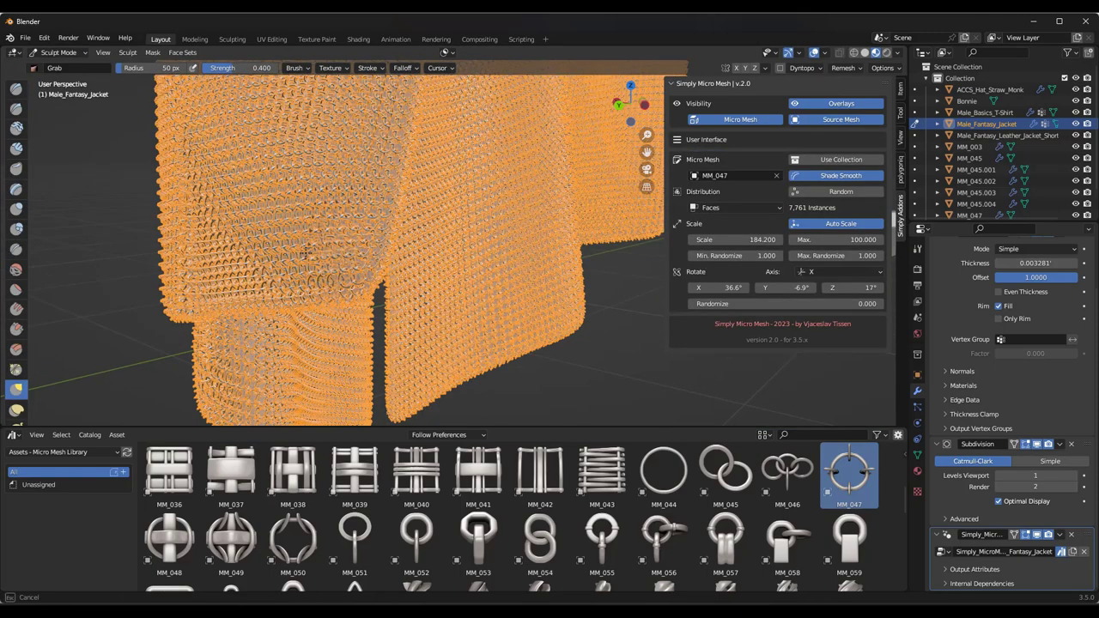
drag(246, 260, 275, 198)
mouse_move(230, 236)
mouse_down()
mouse_move(223, 198)
mouse_move(269, 182)
mouse_move(203, 159)
mouse_up()
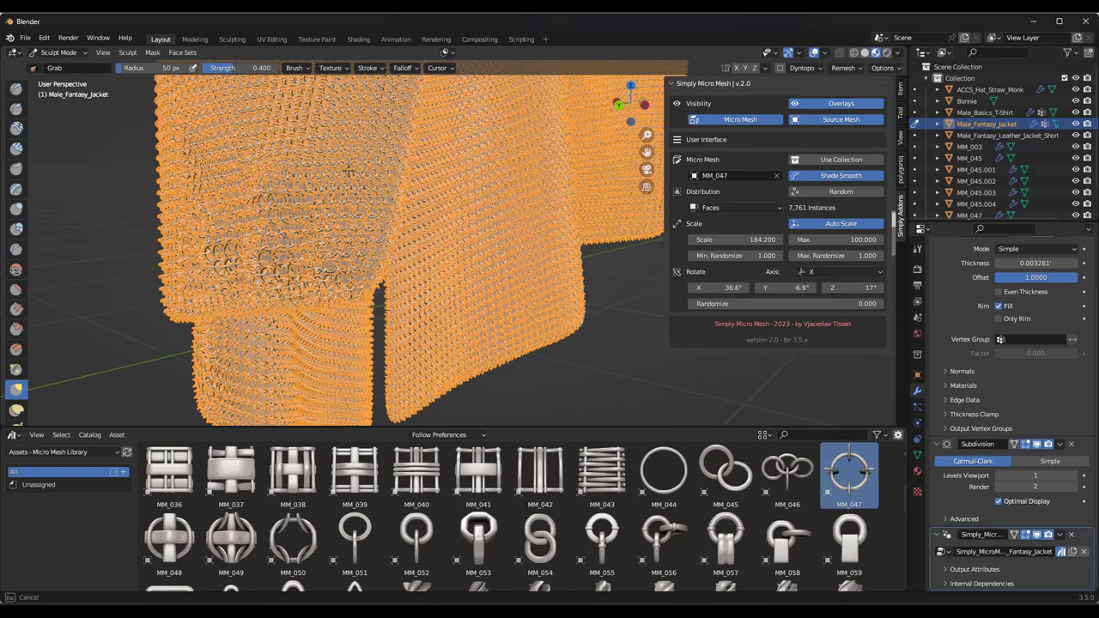
scroll(370, 185, up, 3)
drag(307, 210, 169, 164)
drag(392, 272, 258, 232)
- Pull the jacket's lower hem corner outward and downward with the Grab brush
mouse_move(404, 254)
middle_down()
mouse_move(370, 275)
mouse_move(300, 257)
mouse_move(440, 292)
middle_up()
scroll(439, 292, down, 3)
mouse_move(452, 287)
mouse_down()
mouse_move(389, 321)
mouse_move(390, 346)
mouse_move(364, 348)
mouse_up()
mouse_move(424, 374)
mouse_down()
mouse_move(421, 392)
mouse_move(443, 397)
mouse_up()
shift+middle_drag(453, 316, 414, 255)
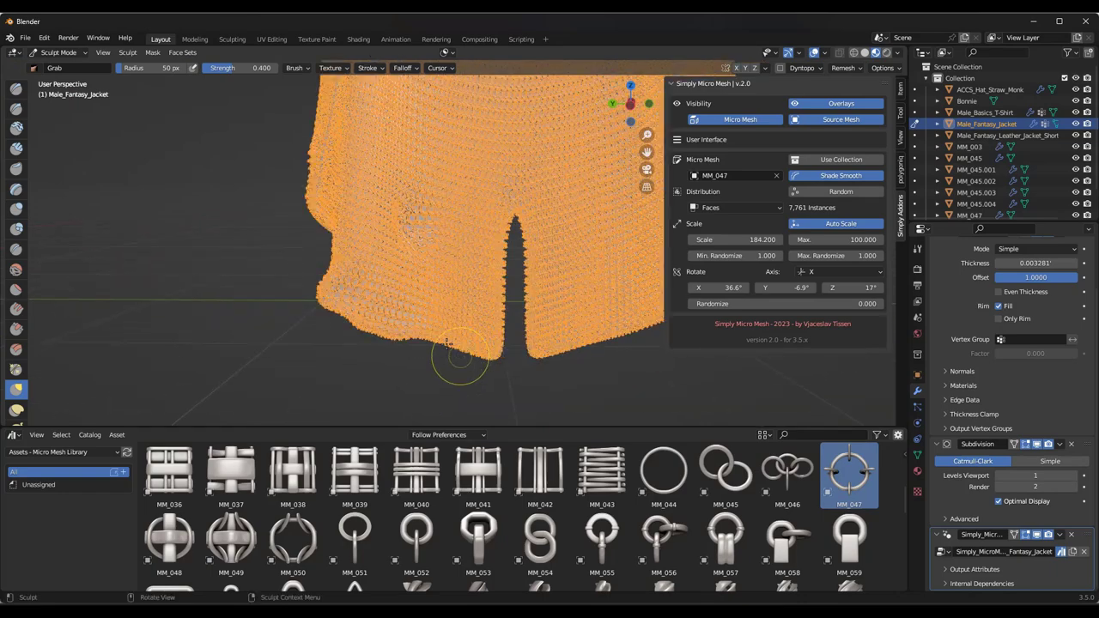
- Even out the jacket's bottom hem beside the slit with short downward Grab strokes
scroll(460, 355, up, 5)
mouse_move(384, 282)
mouse_down()
mouse_move(376, 319)
mouse_move(366, 313)
mouse_move(406, 330)
mouse_up()
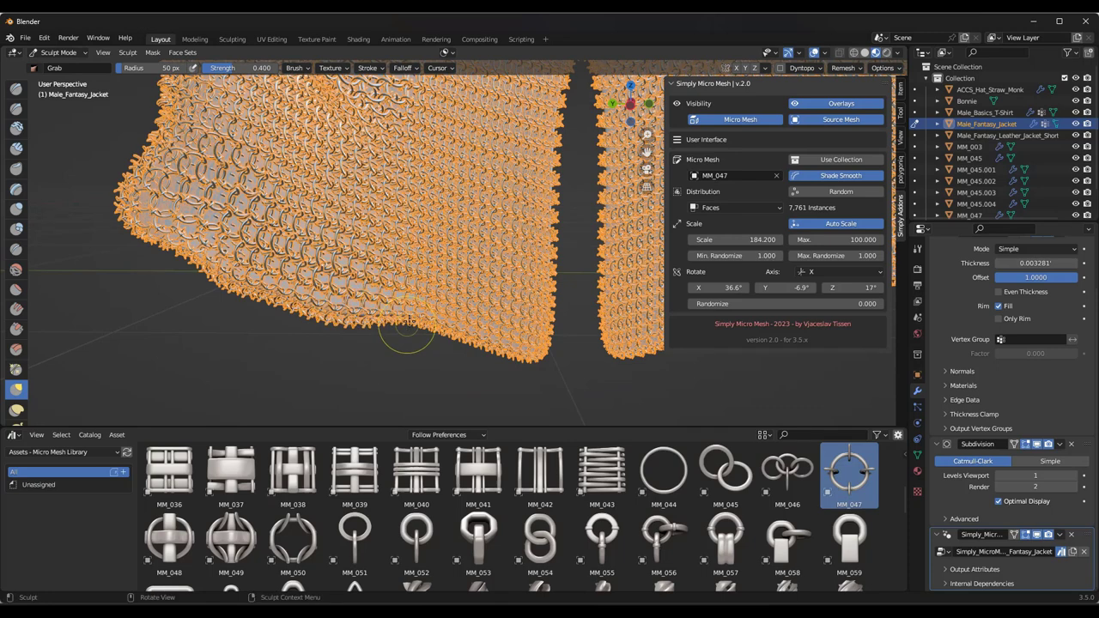
drag(463, 377, 464, 376)
drag(425, 316, 468, 365)
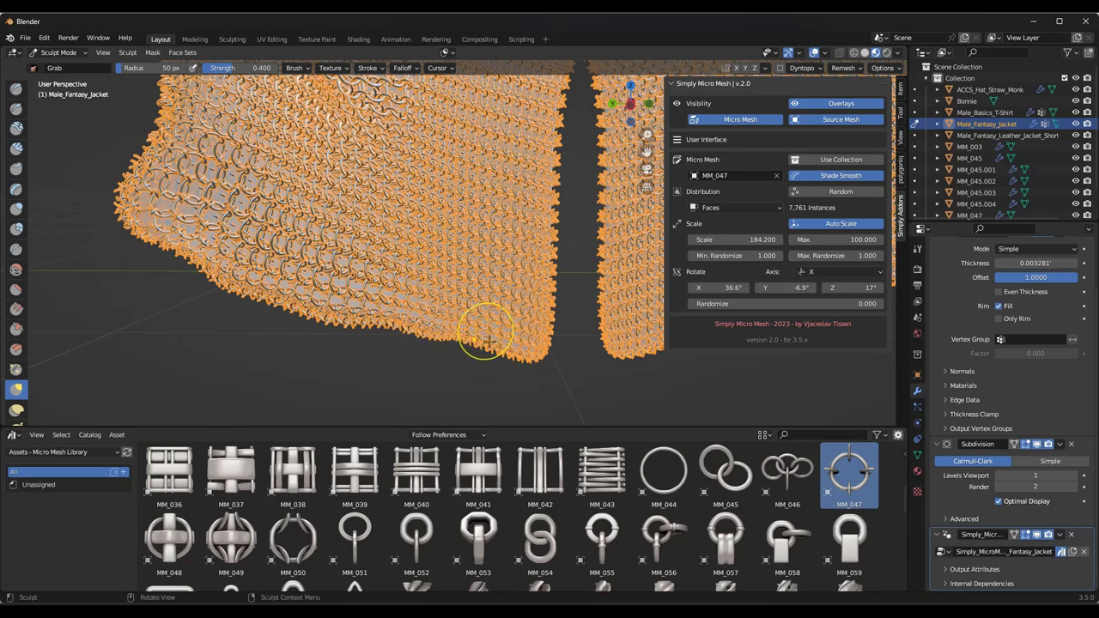
- Sculpt the jacket's hem beside the slit with the micro mesh temporarily hidden, and make the micro mesh visible again
click(733, 119)
mouse_move(473, 326)
mouse_down()
mouse_move(497, 361)
mouse_move(535, 344)
mouse_move(540, 312)
mouse_move(598, 316)
mouse_move(550, 267)
mouse_move(545, 229)
mouse_move(597, 208)
mouse_move(542, 183)
mouse_move(587, 165)
mouse_up()
click(718, 118)
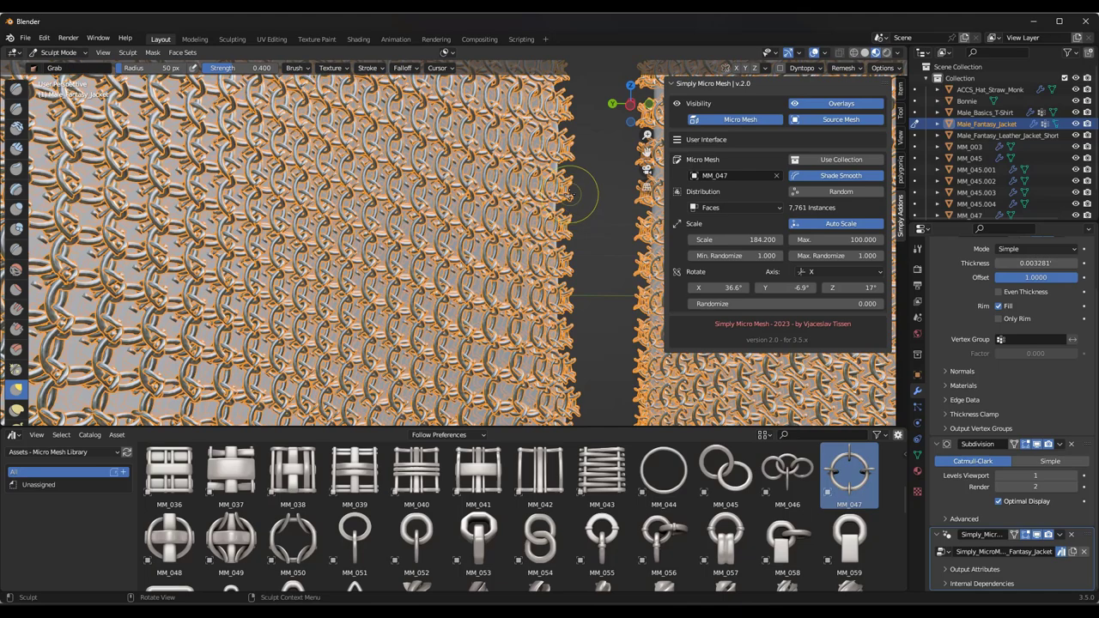
- Nudge the folds on the jacket's chest upward with a few Grab strokes
scroll(569, 195, down, 10)
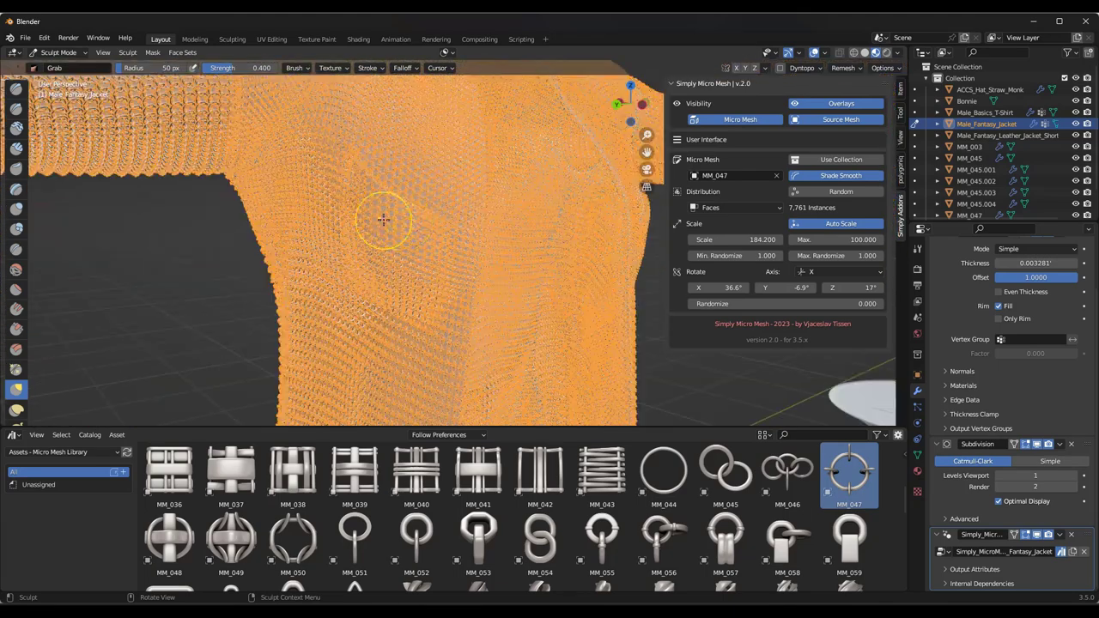
scroll(386, 219, up, 2)
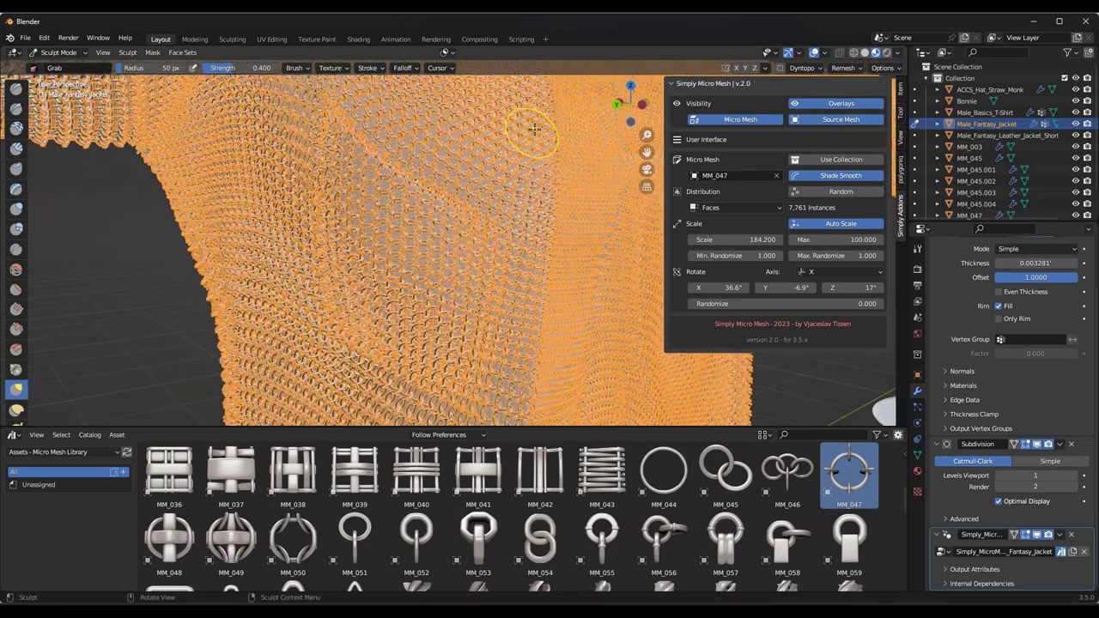
drag(543, 155, 568, 141)
drag(478, 148, 467, 110)
drag(471, 174, 474, 143)
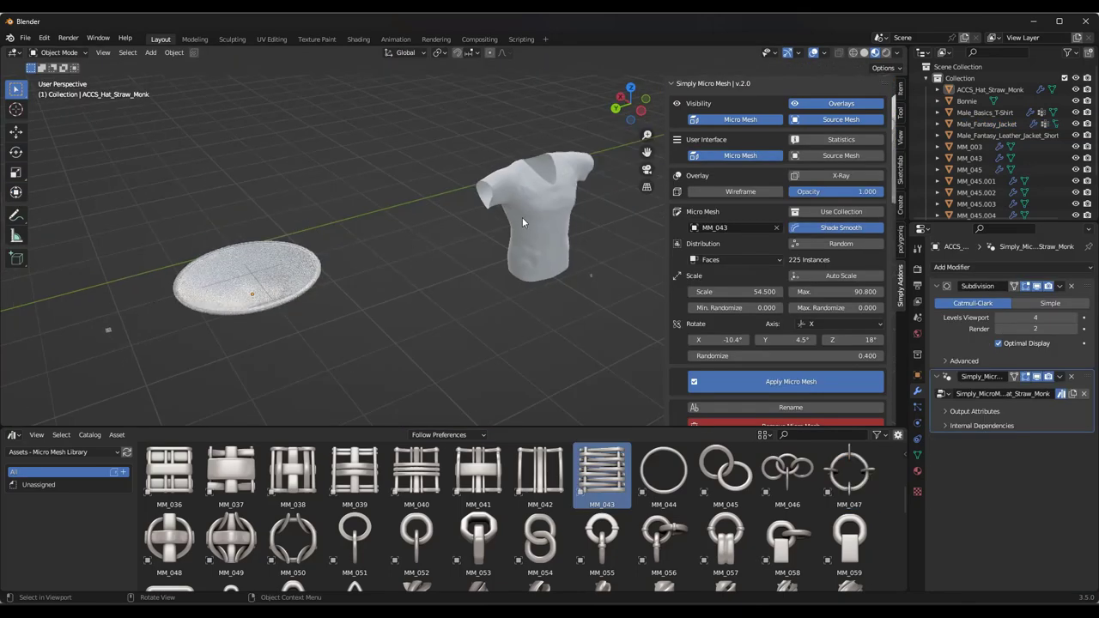
- Examine the plain T-shirt and the small MM_078 source mesh lying beside it
scroll(522, 217, up, 3)
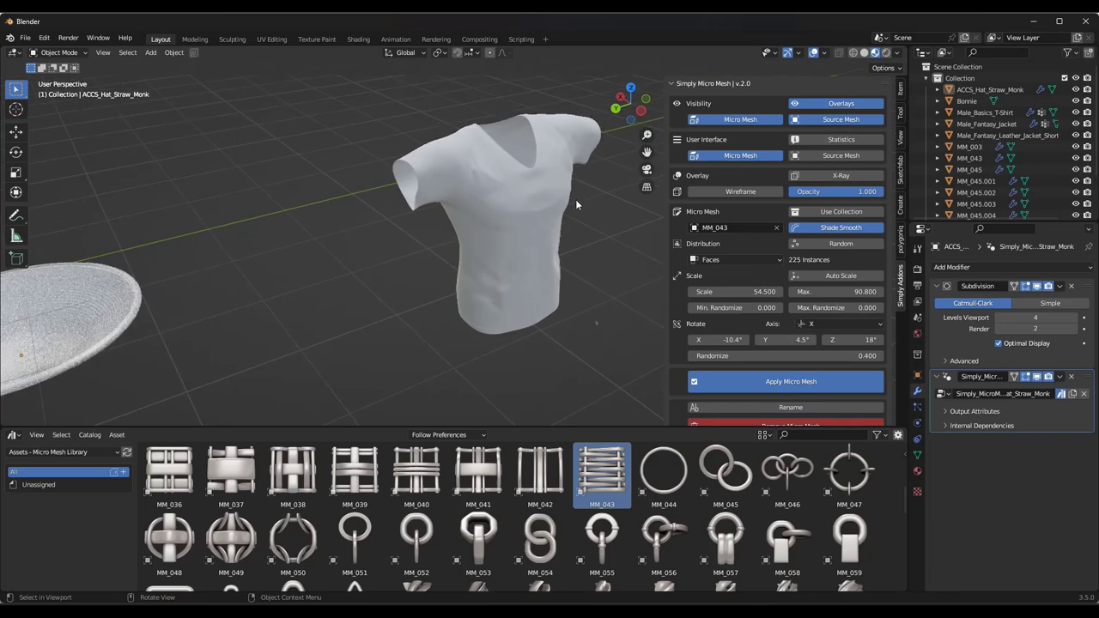
scroll(574, 197, up, 3)
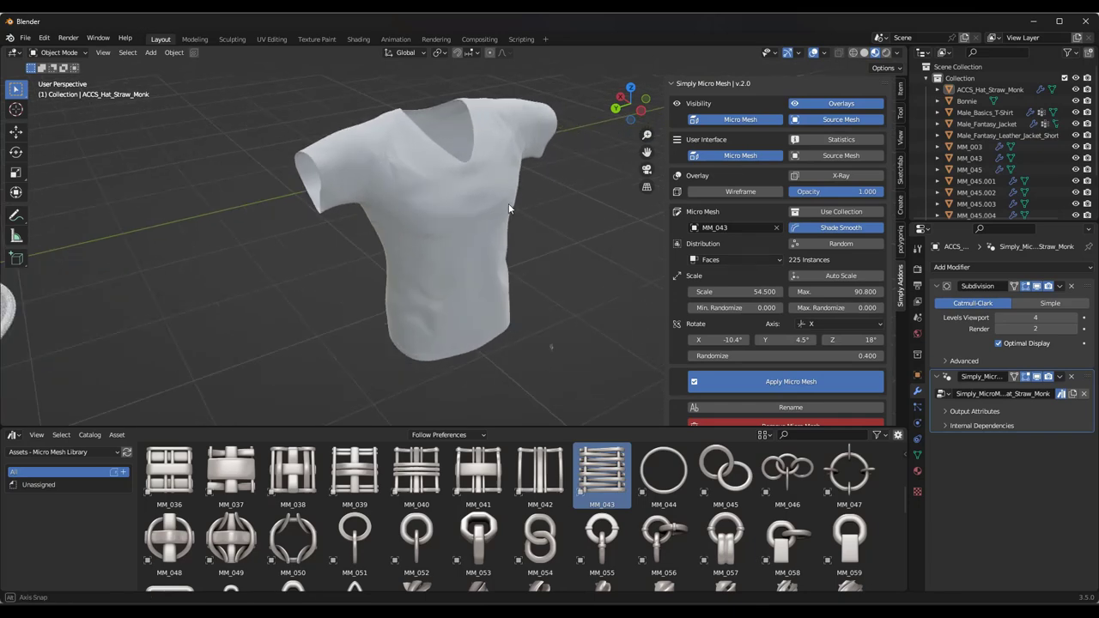
scroll(569, 258, up, 3)
scroll(502, 255, down, 2)
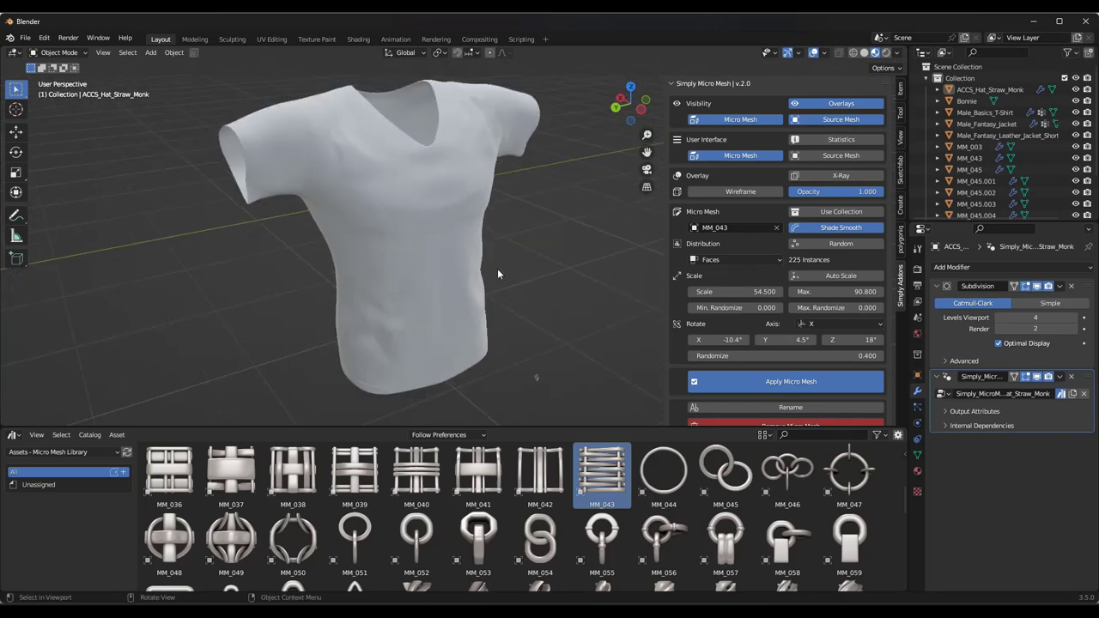
click(536, 379)
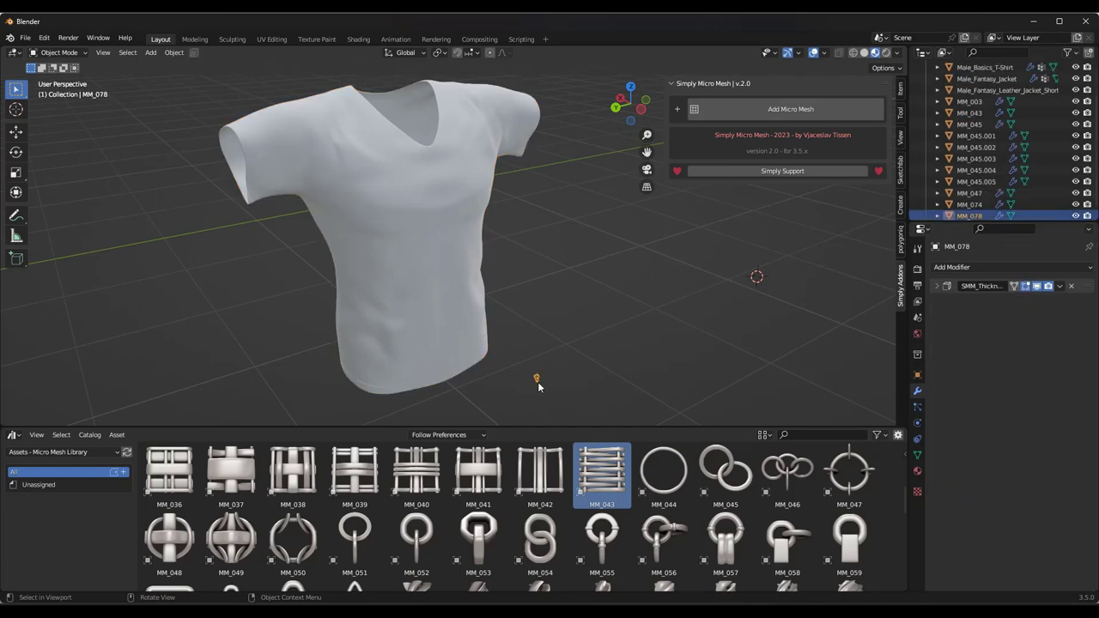
scroll(537, 378, up, 5)
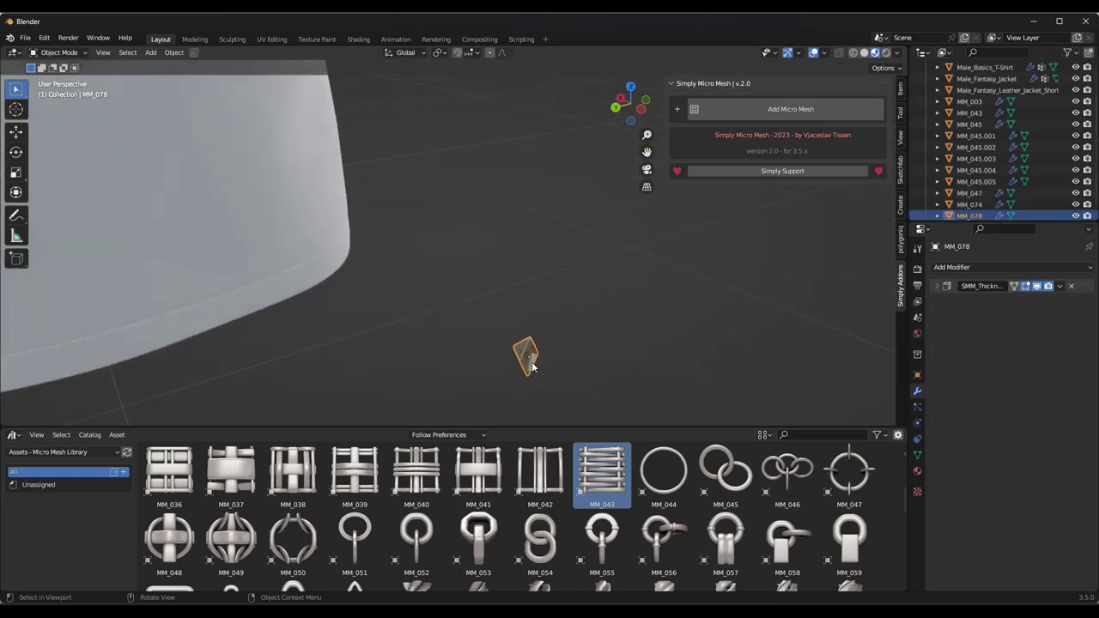
scroll(533, 367, down, 5)
scroll(485, 301, up, 3)
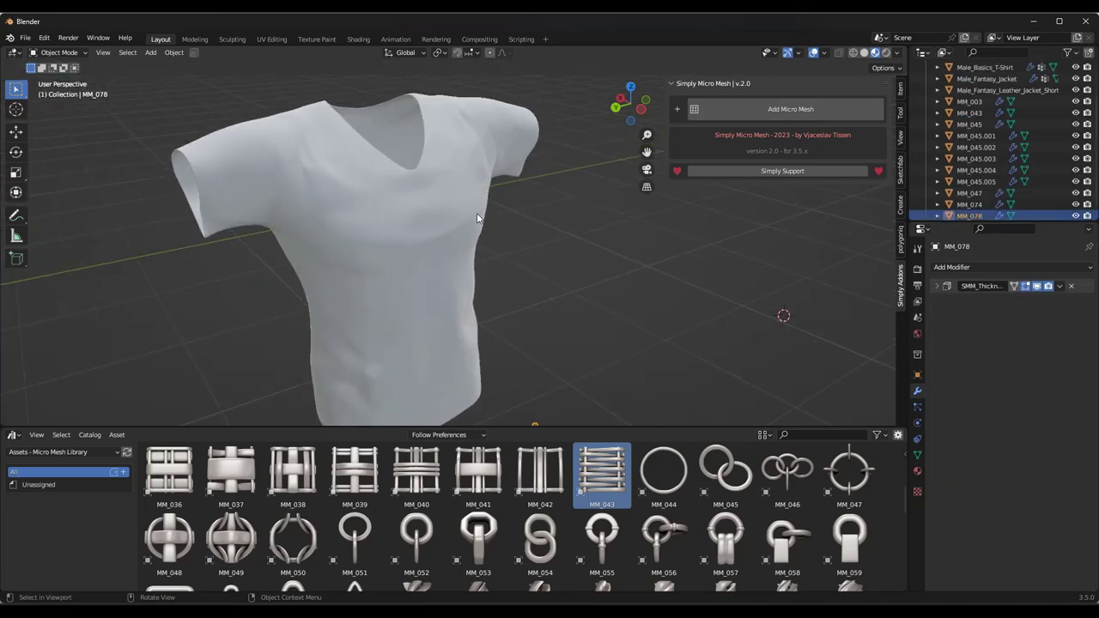
- Select the T-shirt and add a micro mesh to it with MM_078 as the source mesh
scroll(463, 230, down, 2)
scroll(434, 254, up, 2)
click(492, 194)
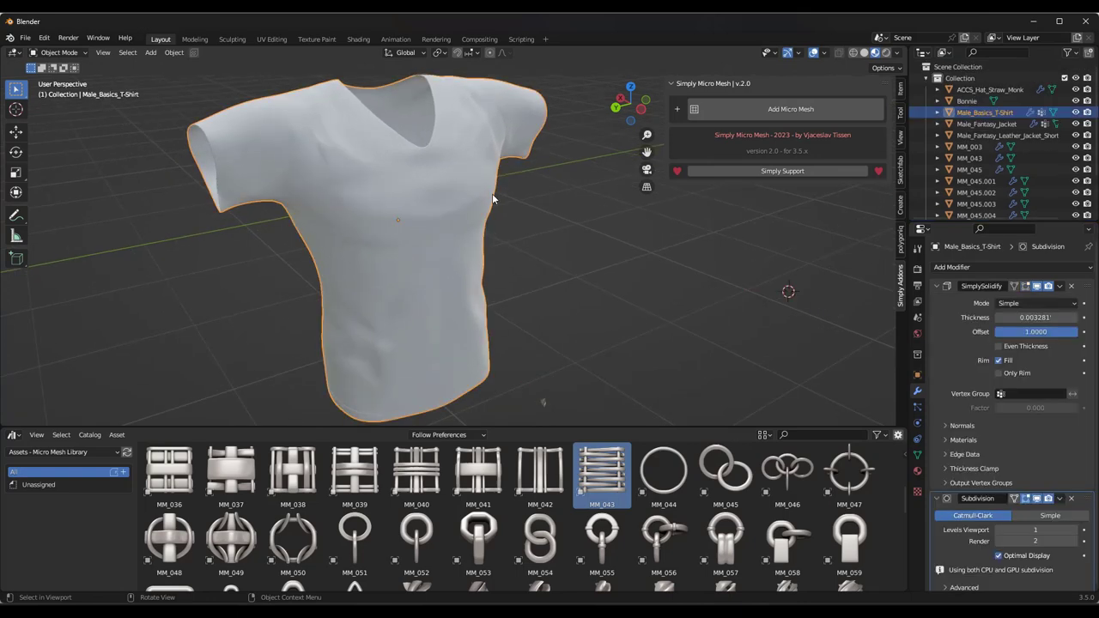
click(742, 112)
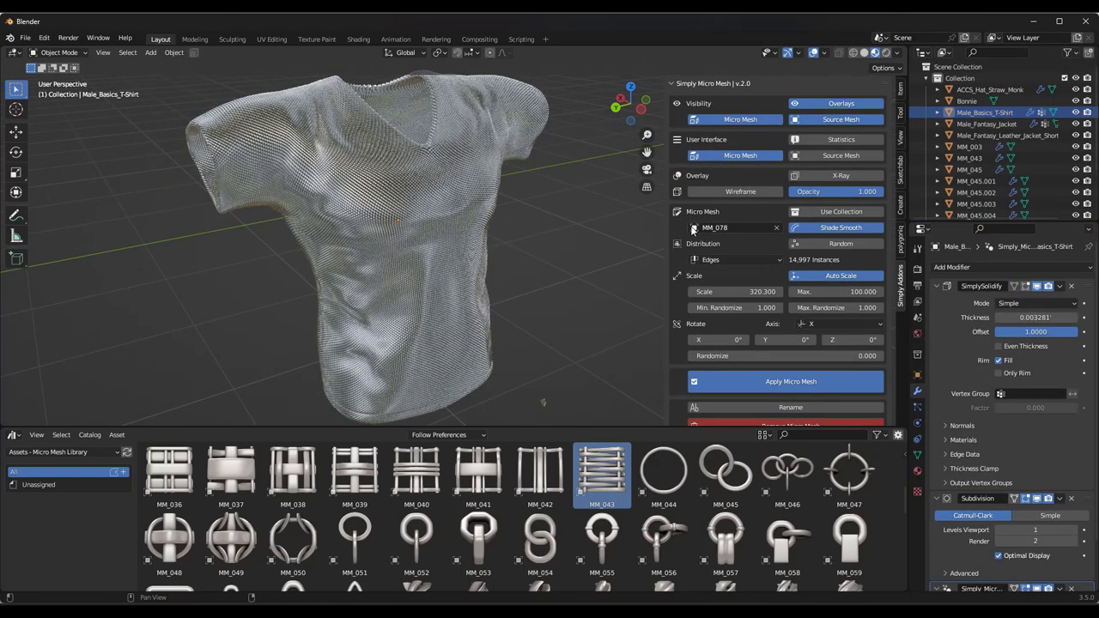
- Select the micro-meshed T-shirt and set its micro mesh scale to 331.5
scroll(375, 192, up, 8)
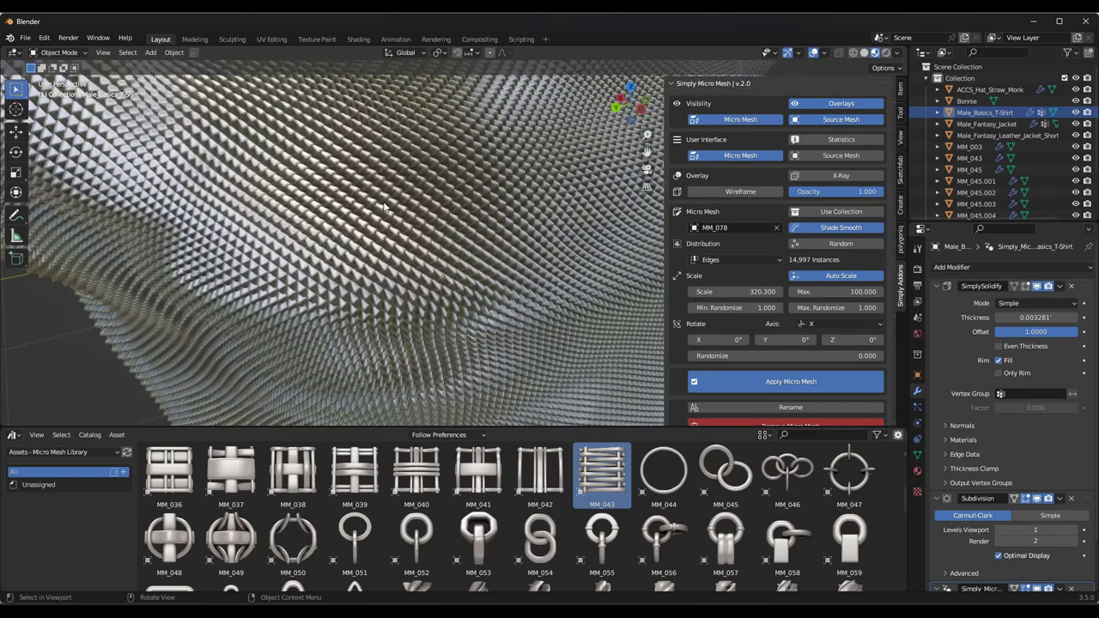
mouse_move(376, 191)
middle_down()
mouse_move(405, 204)
mouse_move(392, 202)
middle_up()
scroll(391, 202, down, 8)
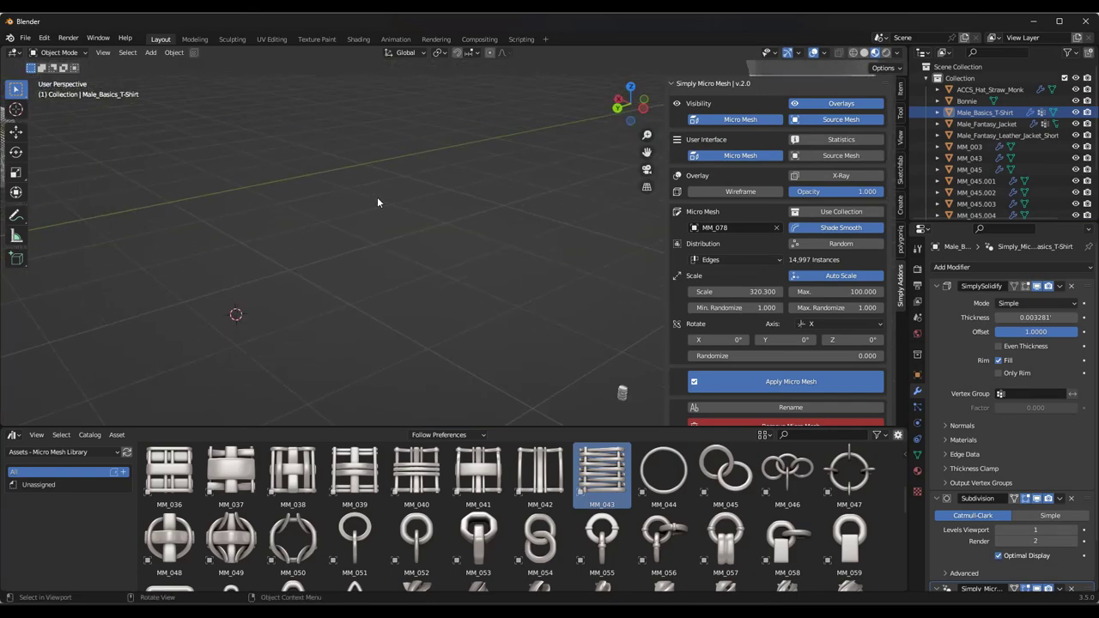
scroll(387, 200, down, 3)
click(242, 212)
key(KP_Decimal)
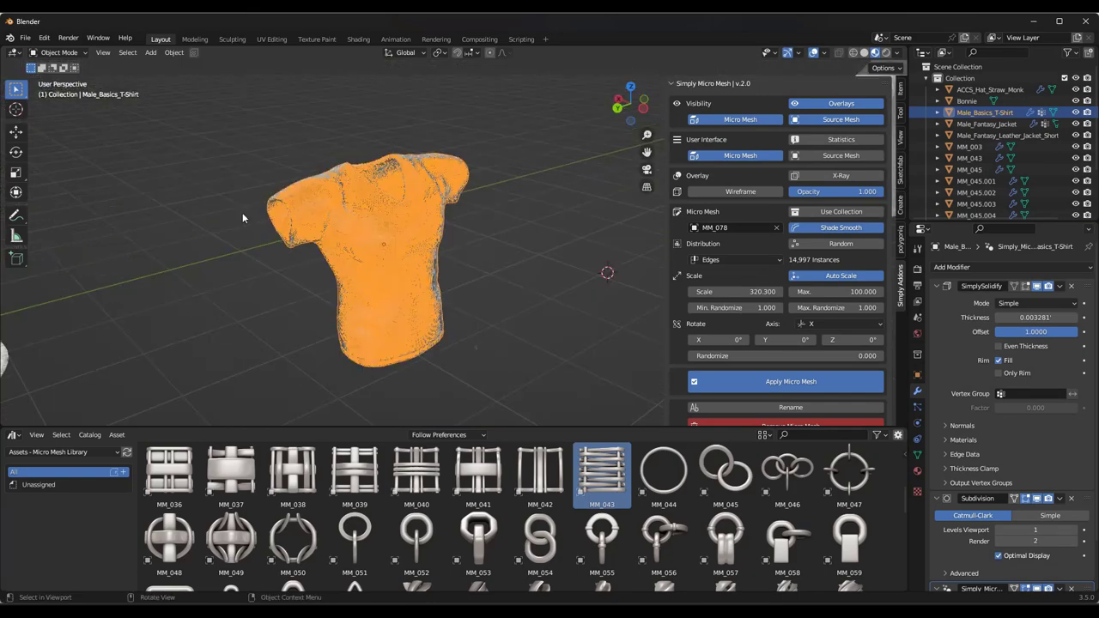
scroll(426, 237, up, 3)
scroll(542, 253, up, 3)
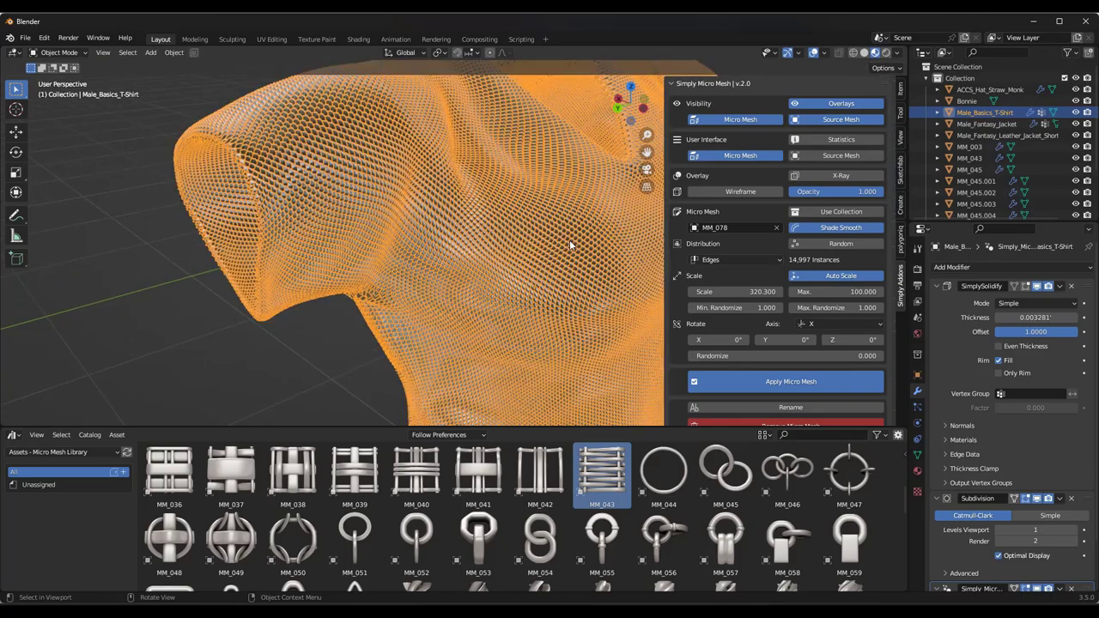
middle_drag(570, 245, 413, 249)
scroll(426, 229, up, 4)
scroll(392, 255, down, 8)
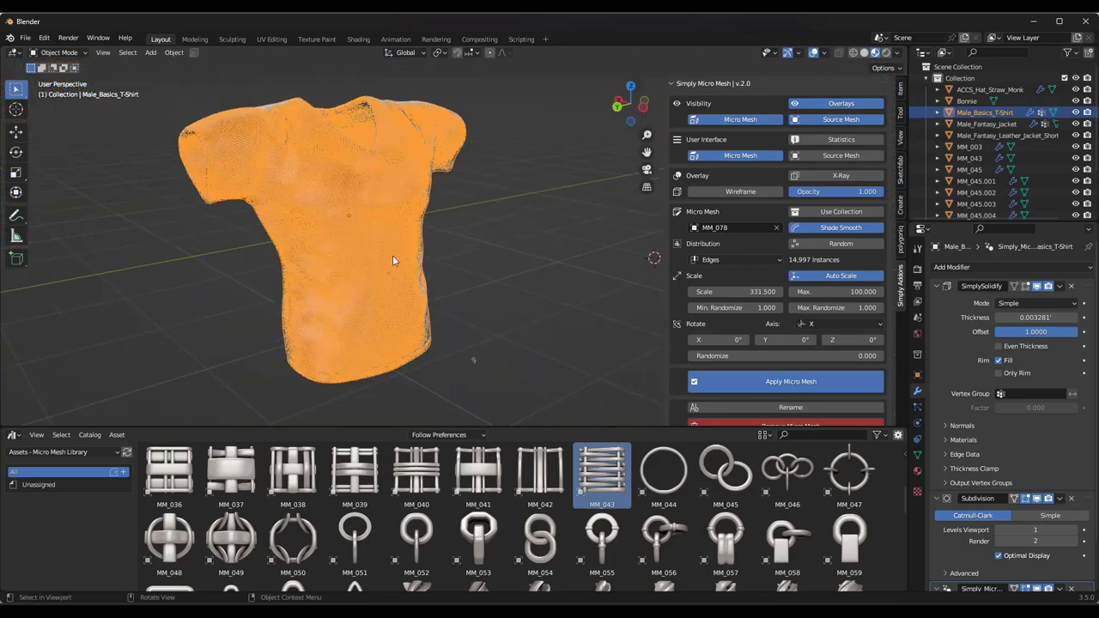
- Split the 3D viewport in two to show the MM_078 source mesh separately, and scale that mesh to 0.376 along X
drag(4, 50, 378, 85)
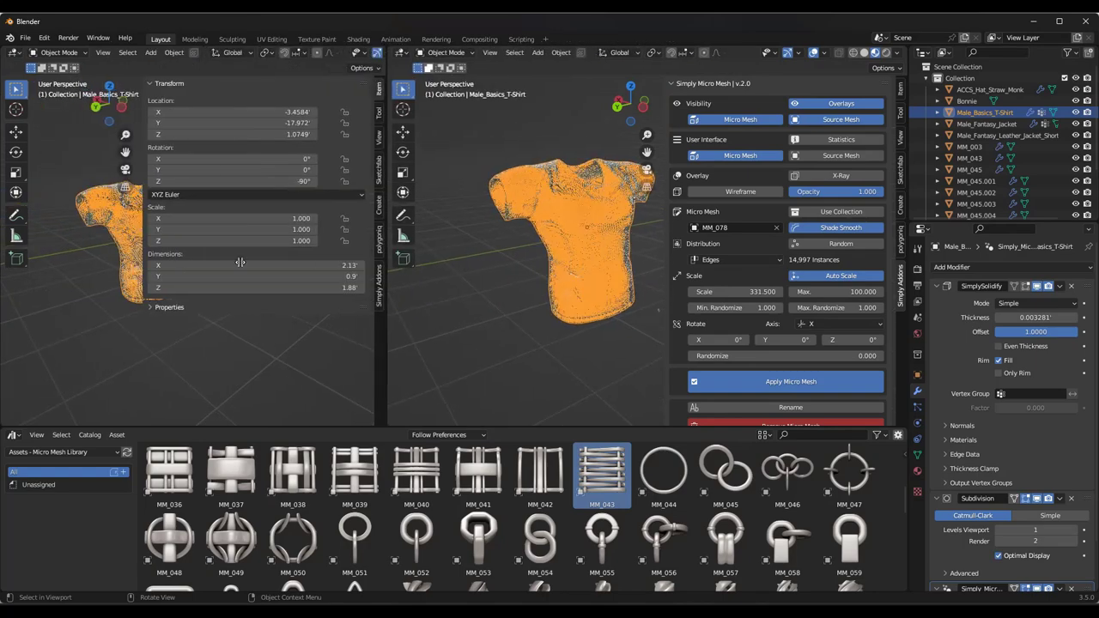
key(n)
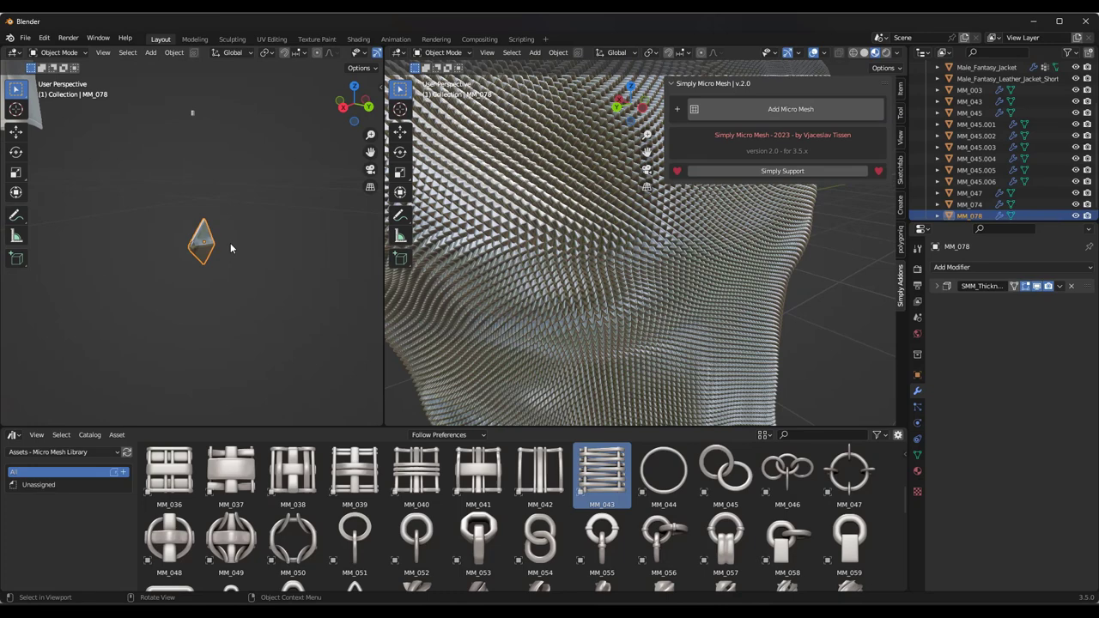
key(s)
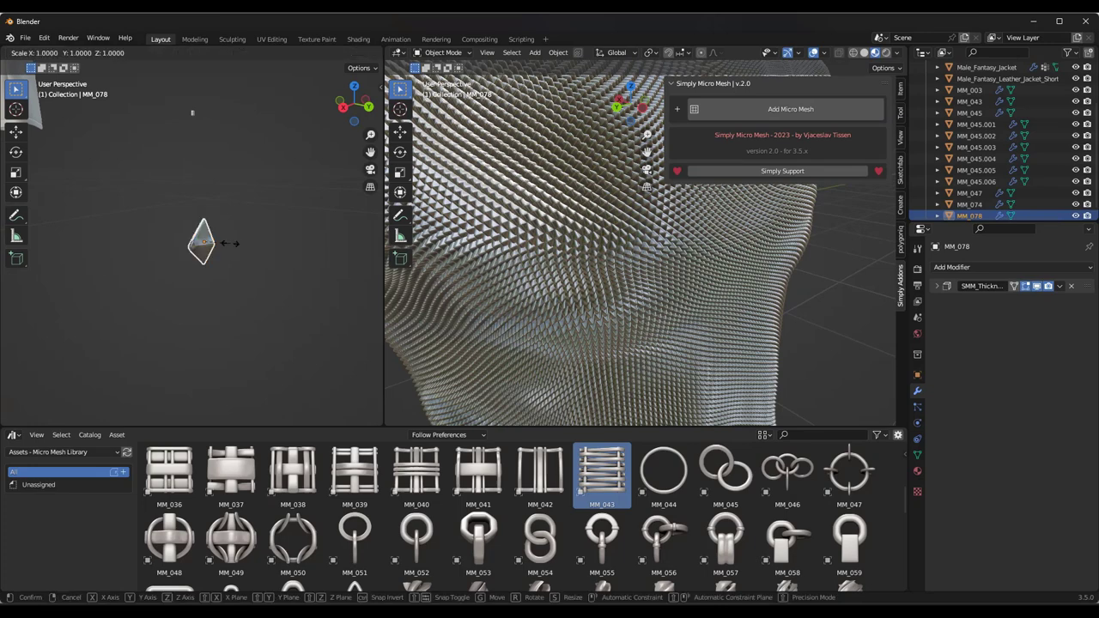
key(x)
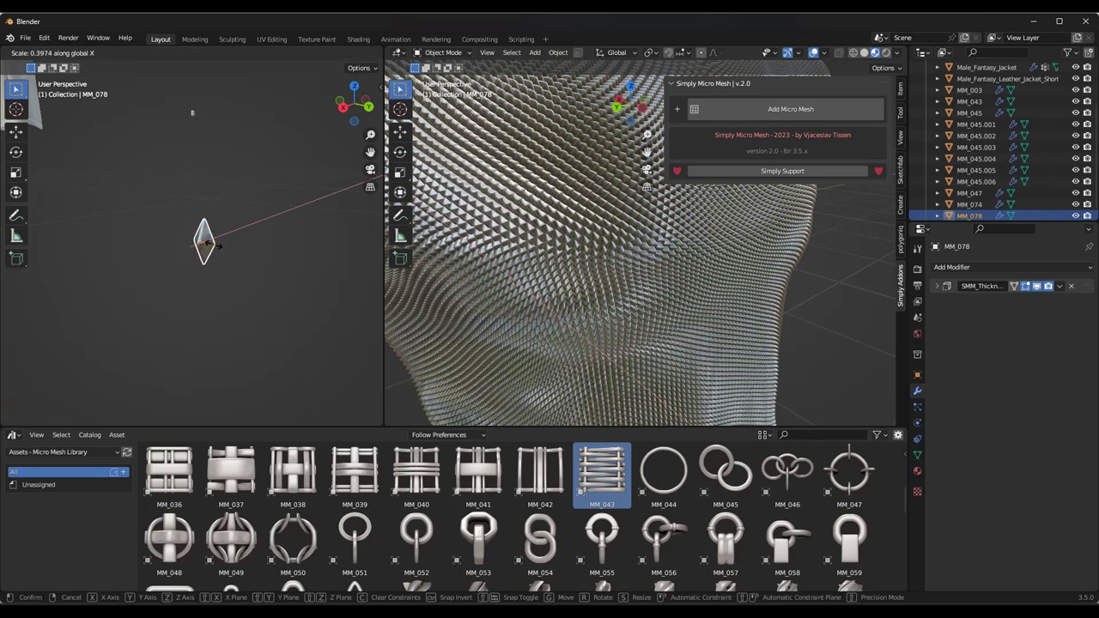
click(216, 249)
- Apply the rotation and scale of MM_078 so the T-shirt's micro mesh takes on the narrower shape
click(173, 53)
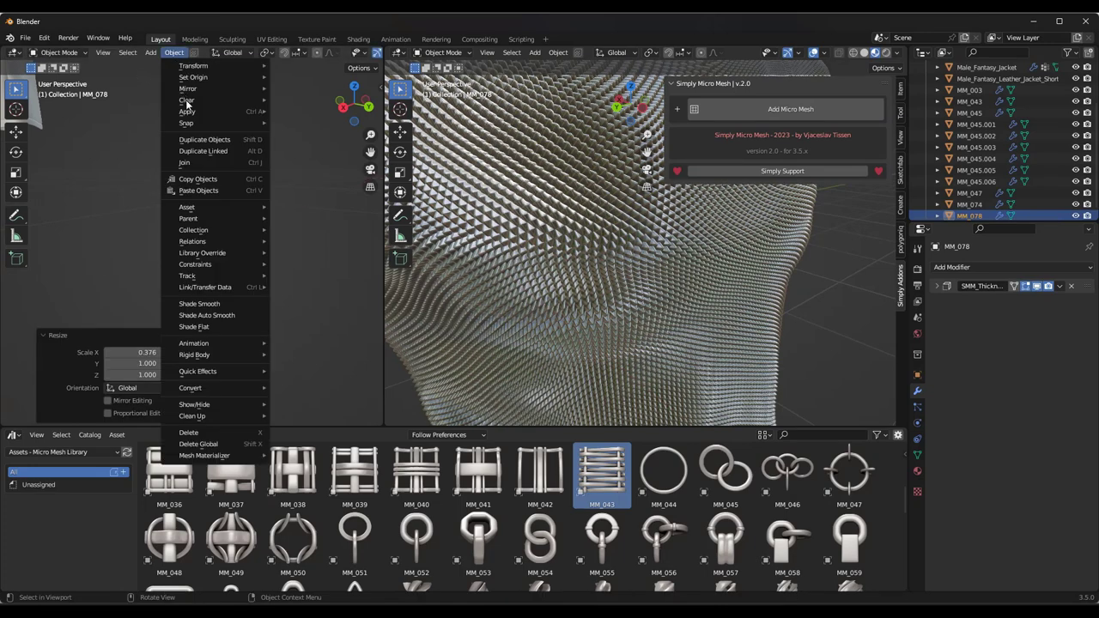
mouse_move(191, 112)
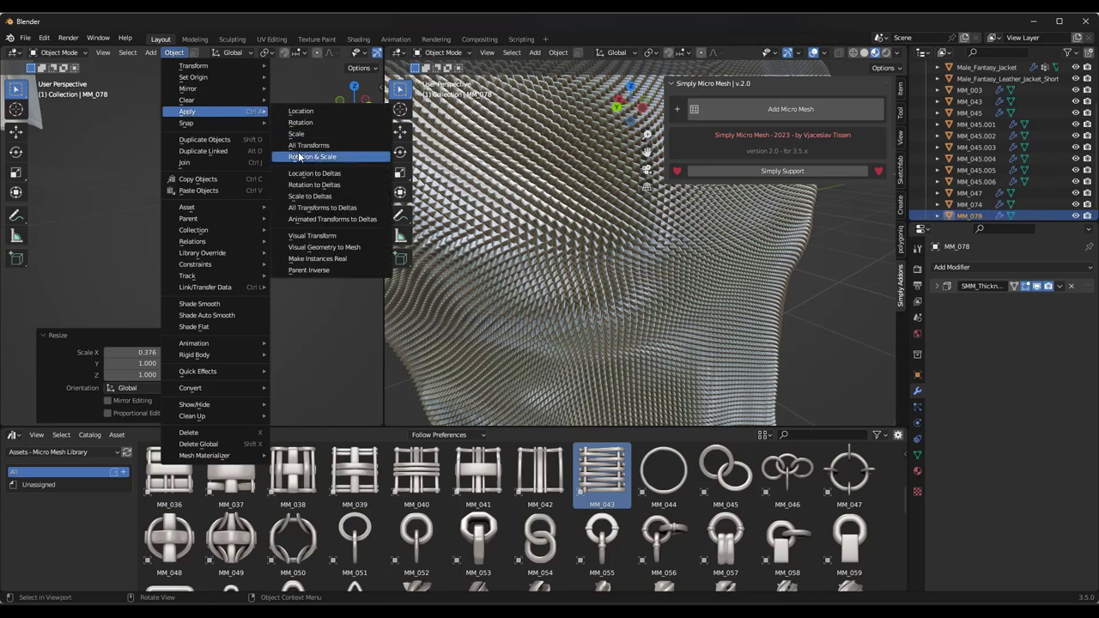
click(299, 158)
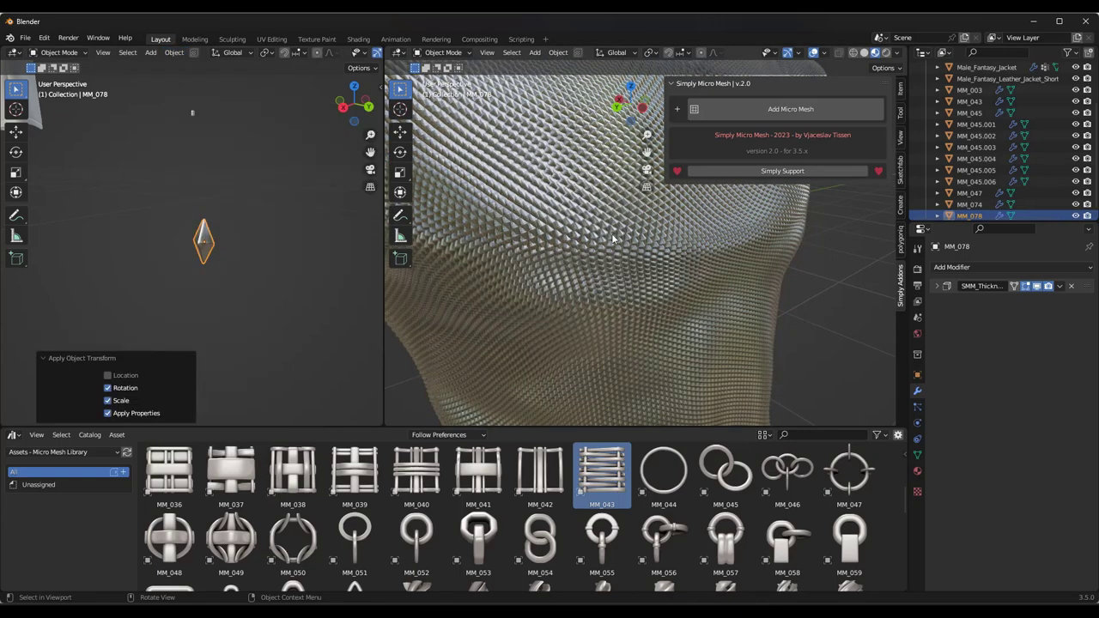
middle_drag(650, 244, 629, 244)
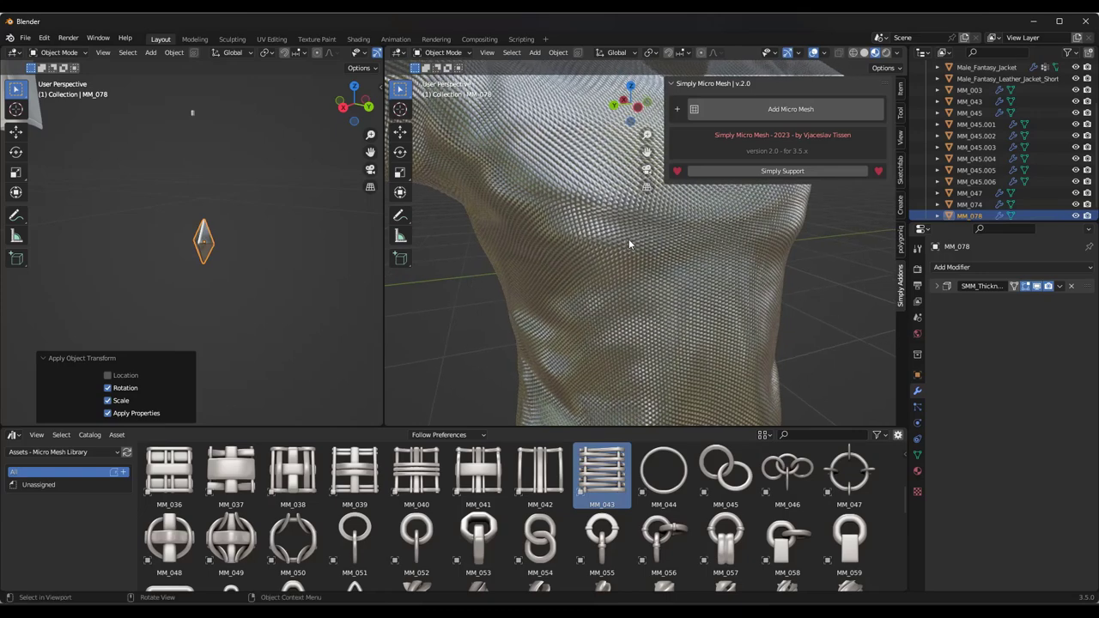
- Select the T-shirt and examine its MM_078 micro mesh surface up close and from a distance
click(629, 245)
scroll(603, 253, down, 2)
scroll(612, 237, up, 6)
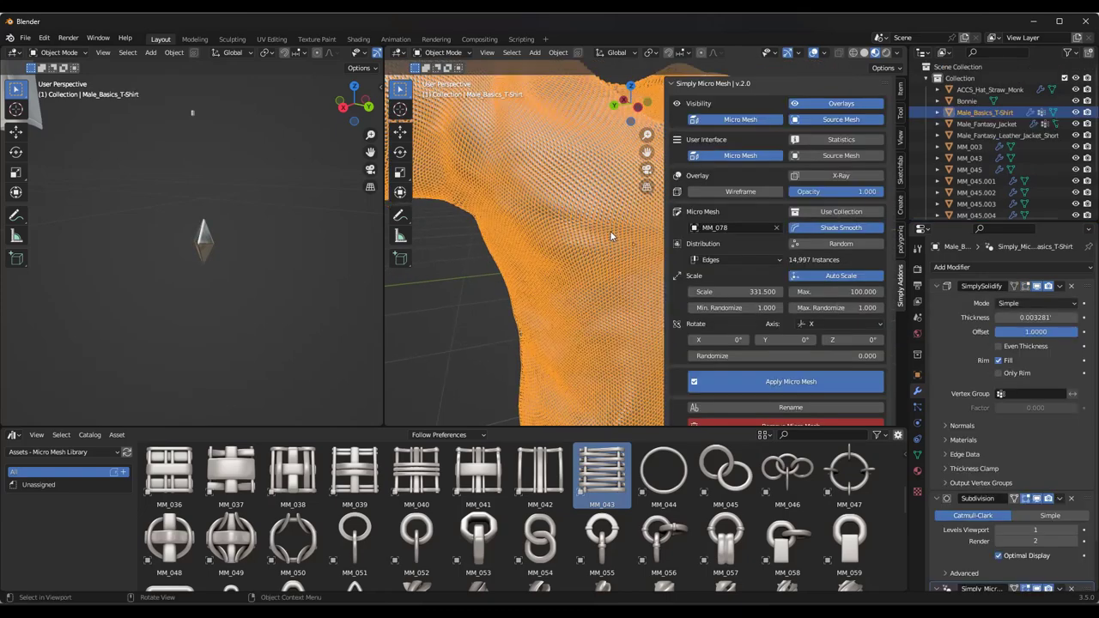
mouse_move(575, 234)
middle_down()
mouse_move(611, 241)
mouse_move(552, 243)
mouse_move(569, 240)
middle_up()
scroll(559, 236, down, 2)
scroll(607, 243, down, 2)
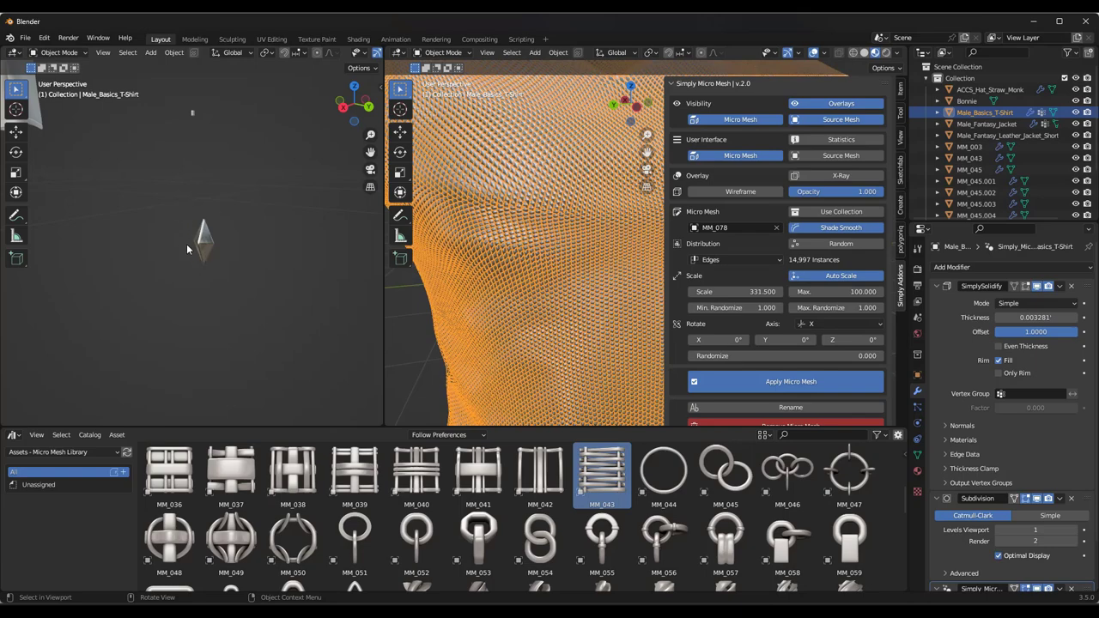
scroll(593, 236, down, 2)
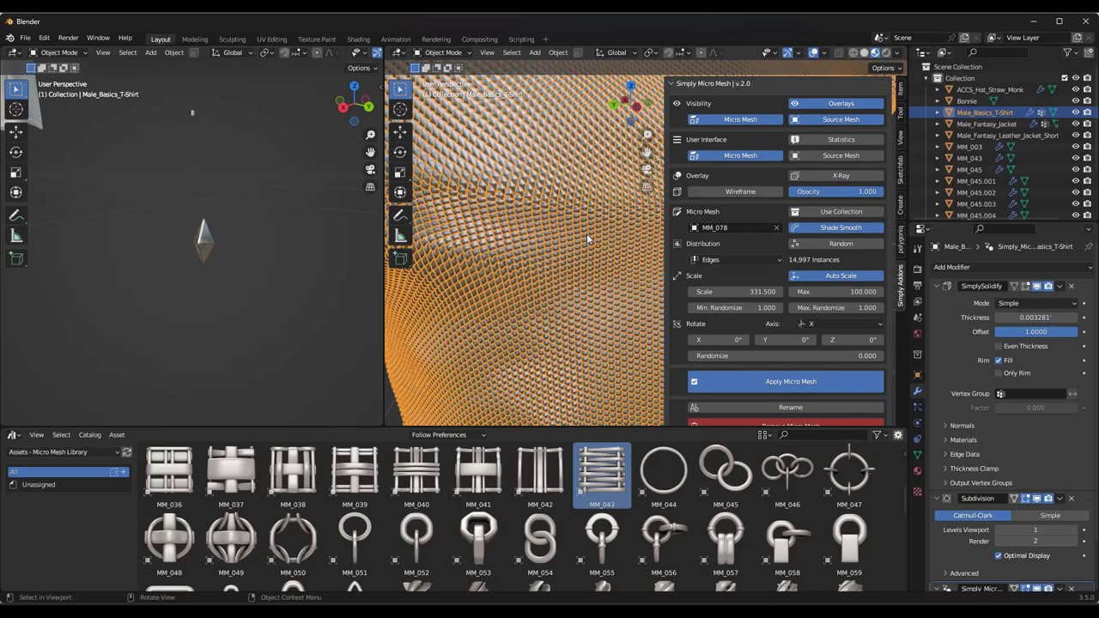
scroll(586, 234, down, 1)
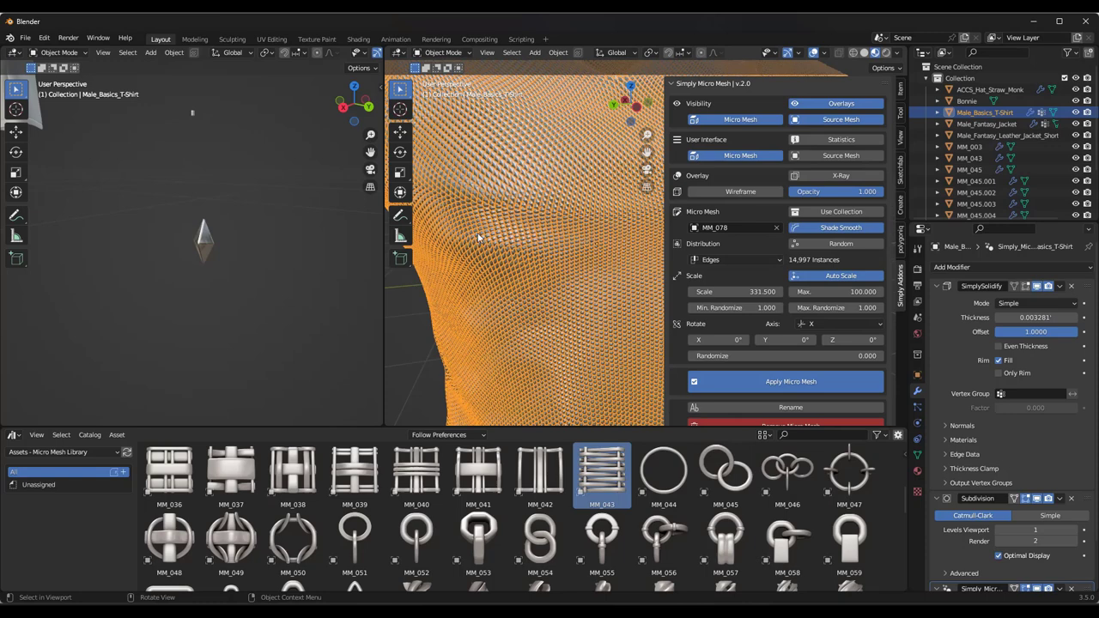
scroll(578, 234, down, 3)
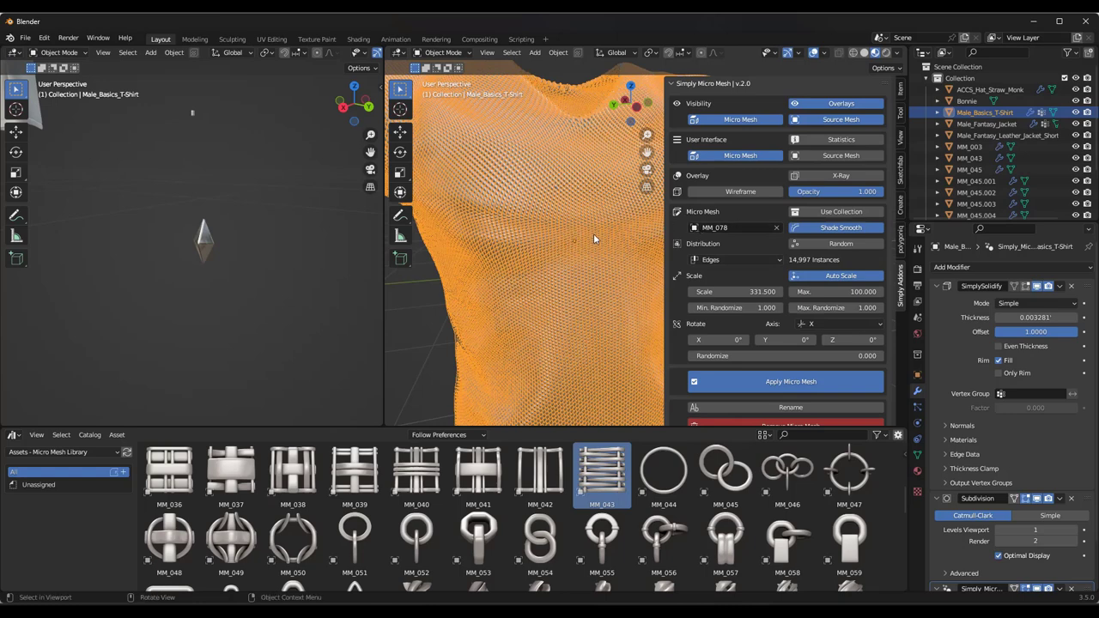
scroll(554, 234, down, 3)
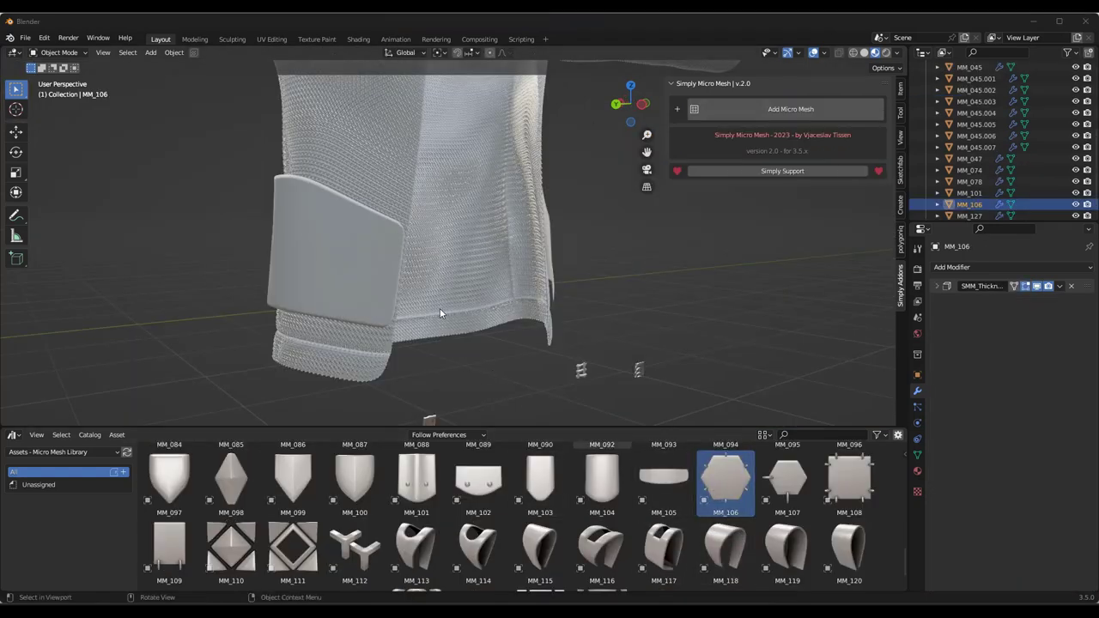
- Select the smooth panel around the jacket's lower part and add a micro mesh to it with MM_106 as the source mesh
middle_drag(440, 308, 454, 311)
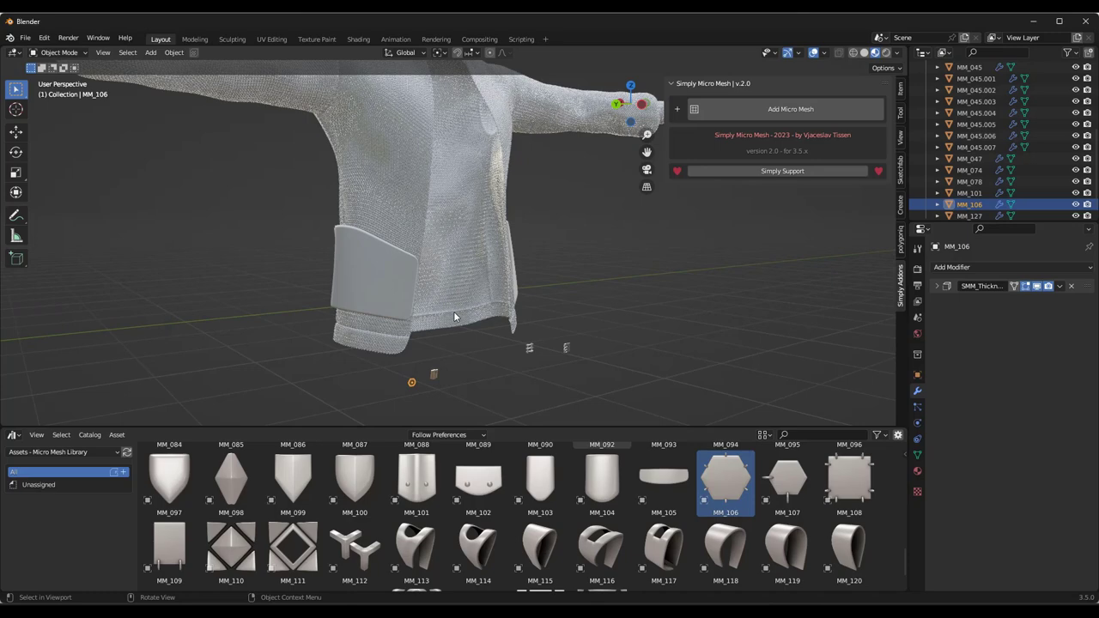
scroll(469, 347, up, 3)
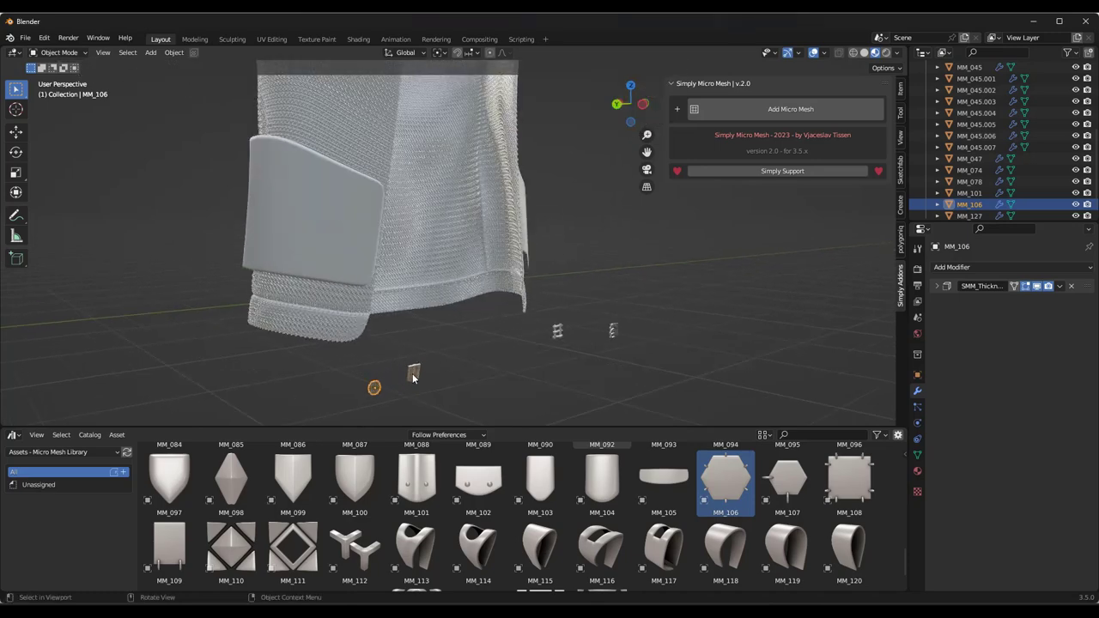
click(356, 240)
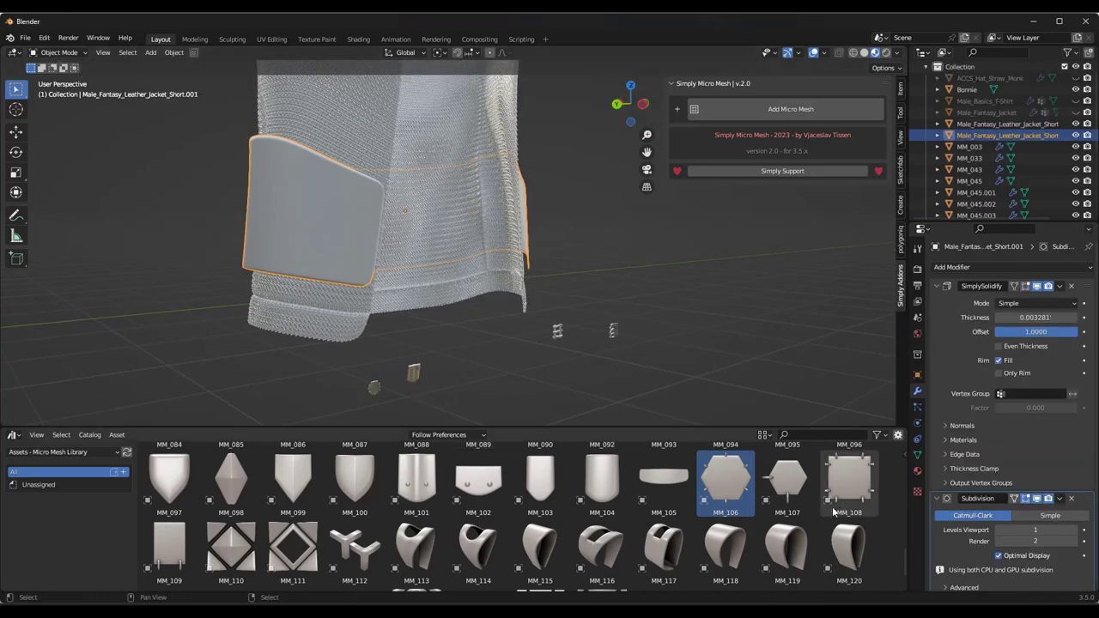
click(749, 110)
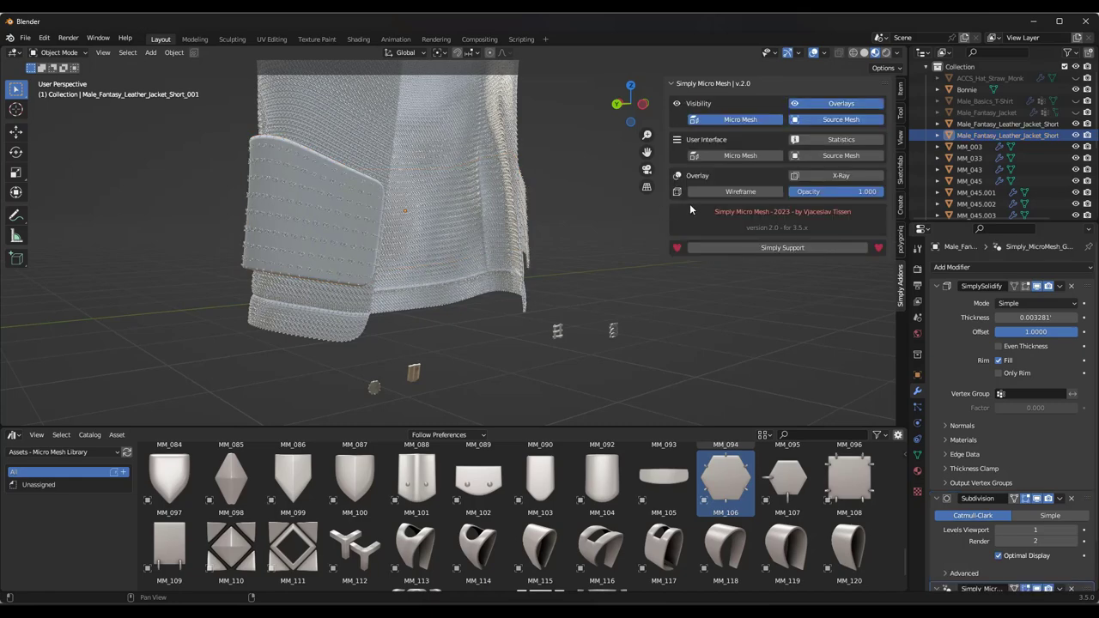
click(732, 156)
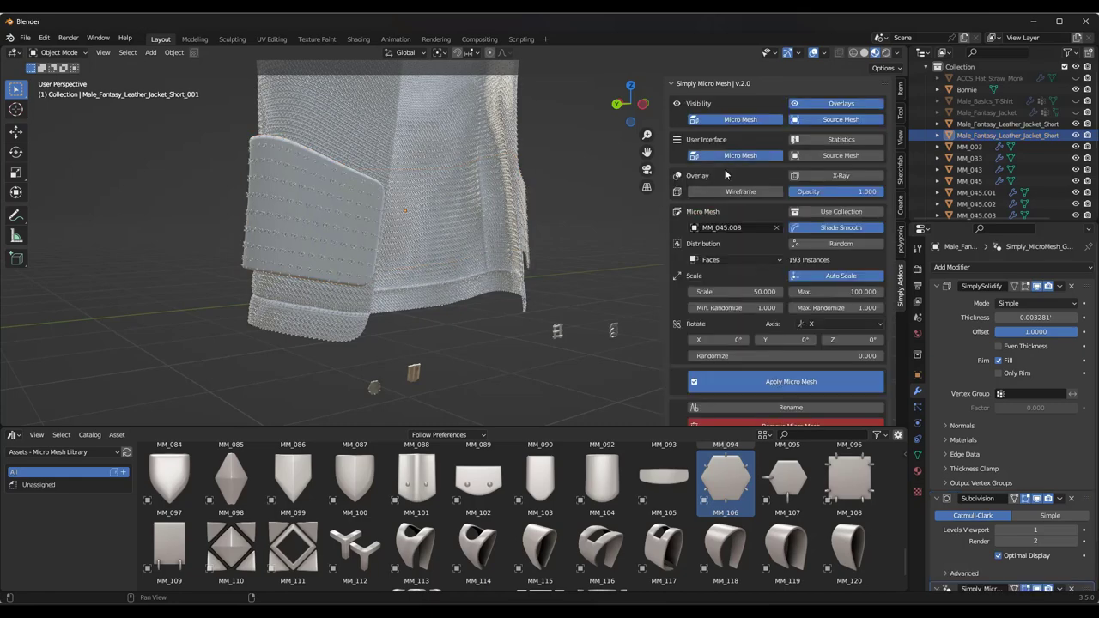
click(699, 228)
scroll(721, 344, down, 14)
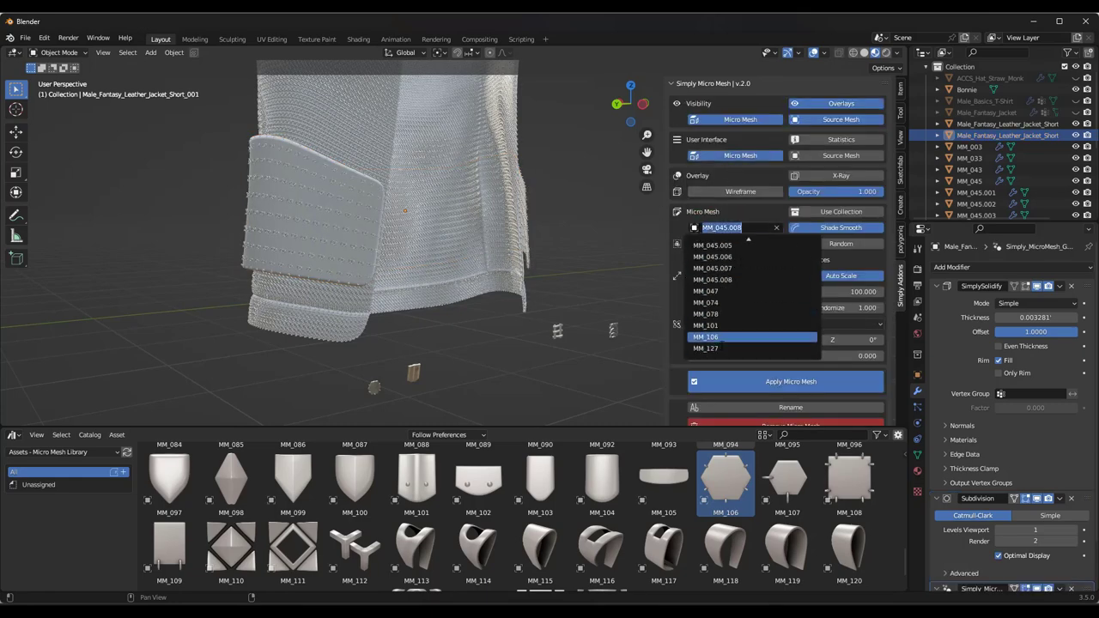
click(721, 338)
- Set the panel's micro mesh scale to 150.8 and try random distribution with a density of 654.8
scroll(329, 219, up, 8)
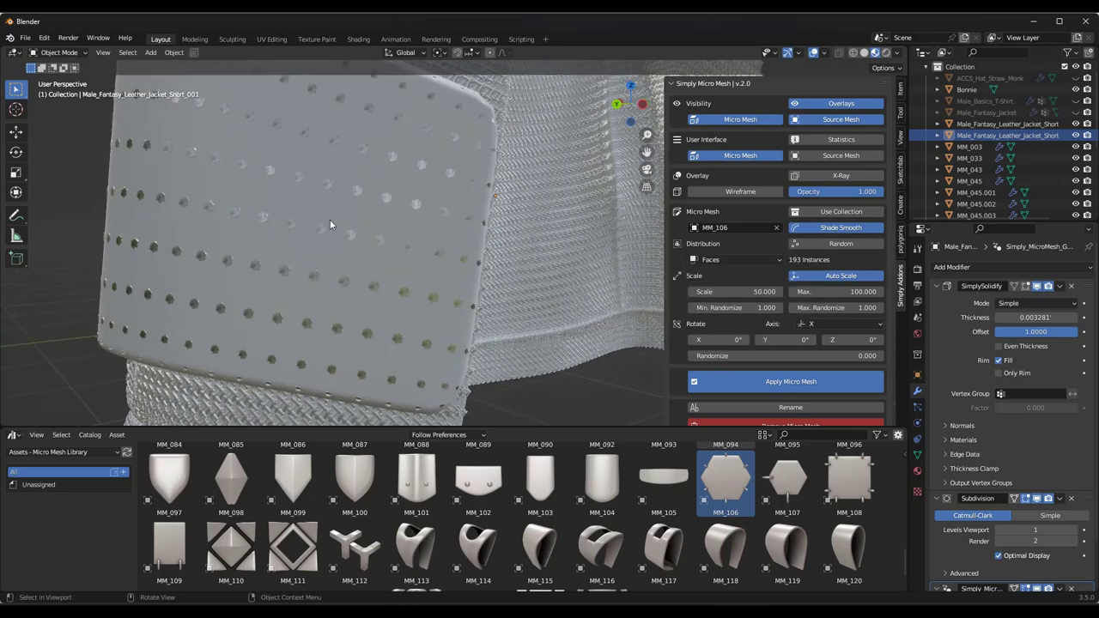
drag(736, 291, 807, 291)
click(839, 243)
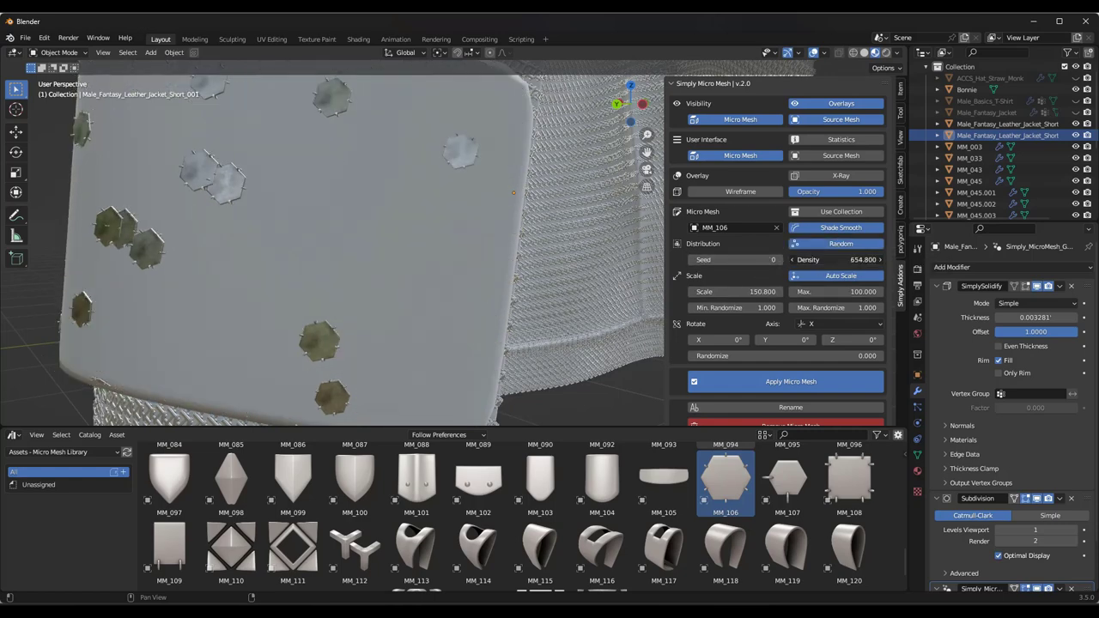
click(844, 243)
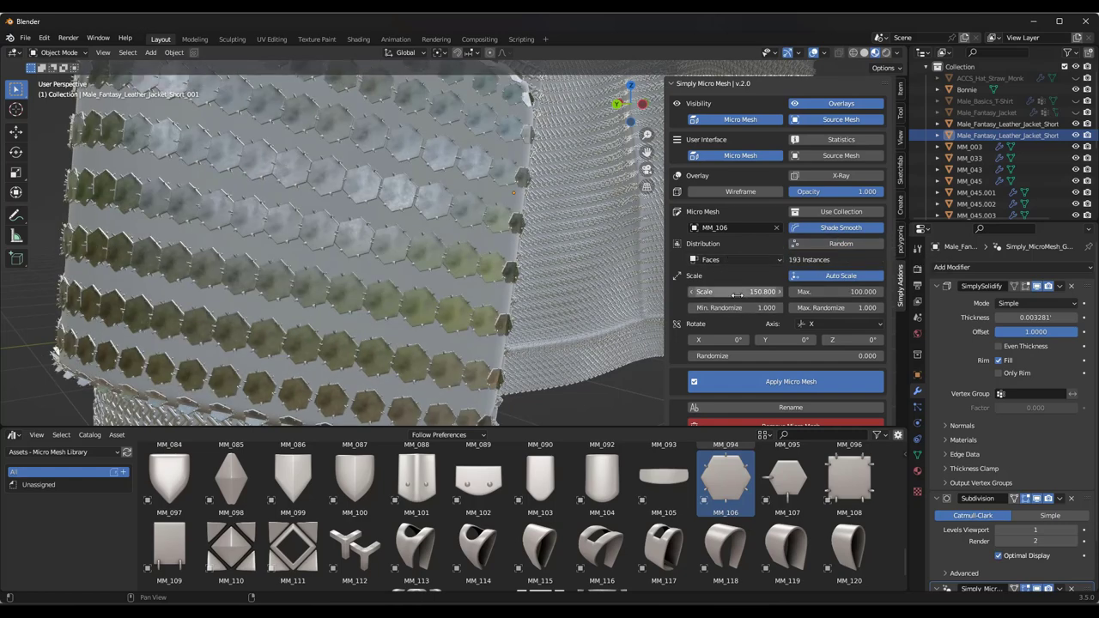
- Distribute the panel's micro mesh on Vertices and set its scale to 275.7
click(724, 259)
click(714, 273)
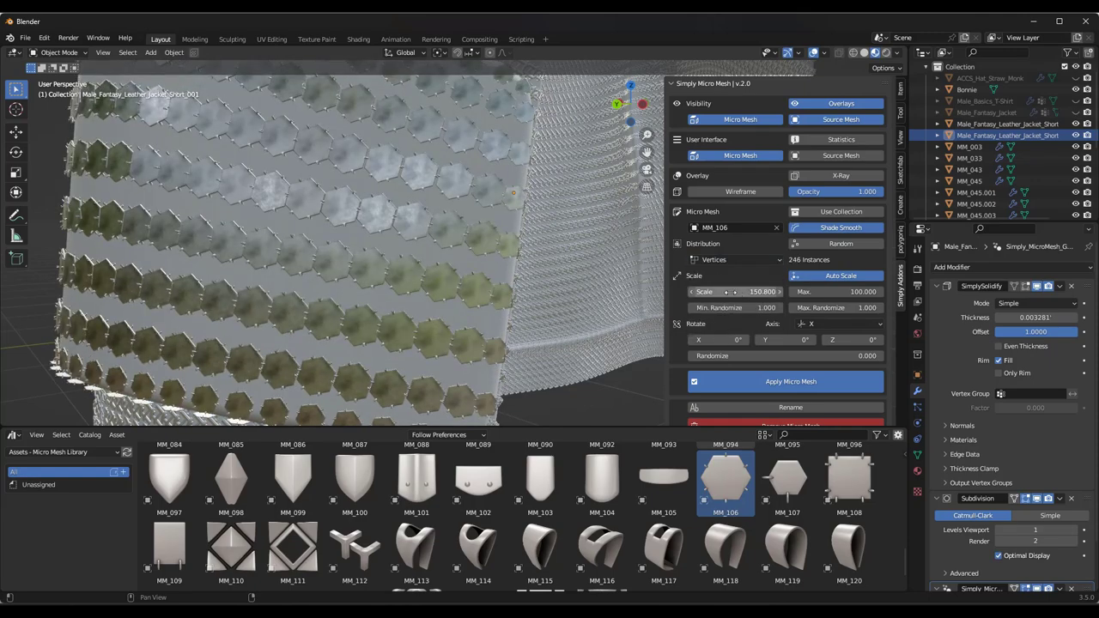
drag(735, 292, 783, 292)
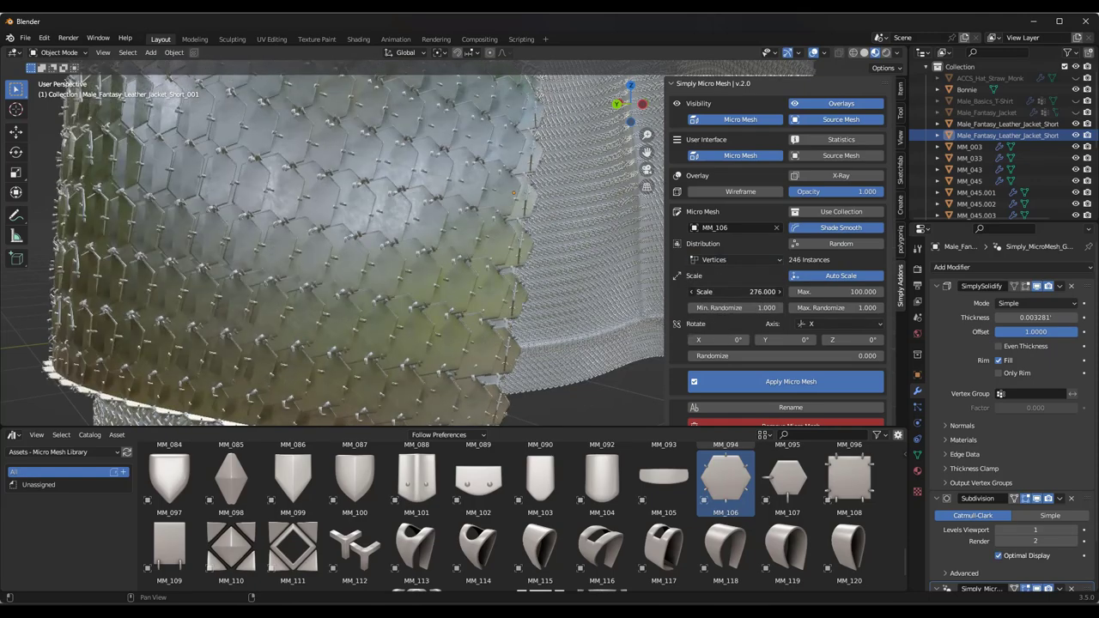
- Examine how the overlapping hexagonal plates cover the jacket's panel, with and without the selection outline
middle_drag(255, 269, 224, 227)
scroll(224, 226, down, 3)
scroll(249, 211, up, 2)
click(279, 199)
scroll(311, 213, up, 5)
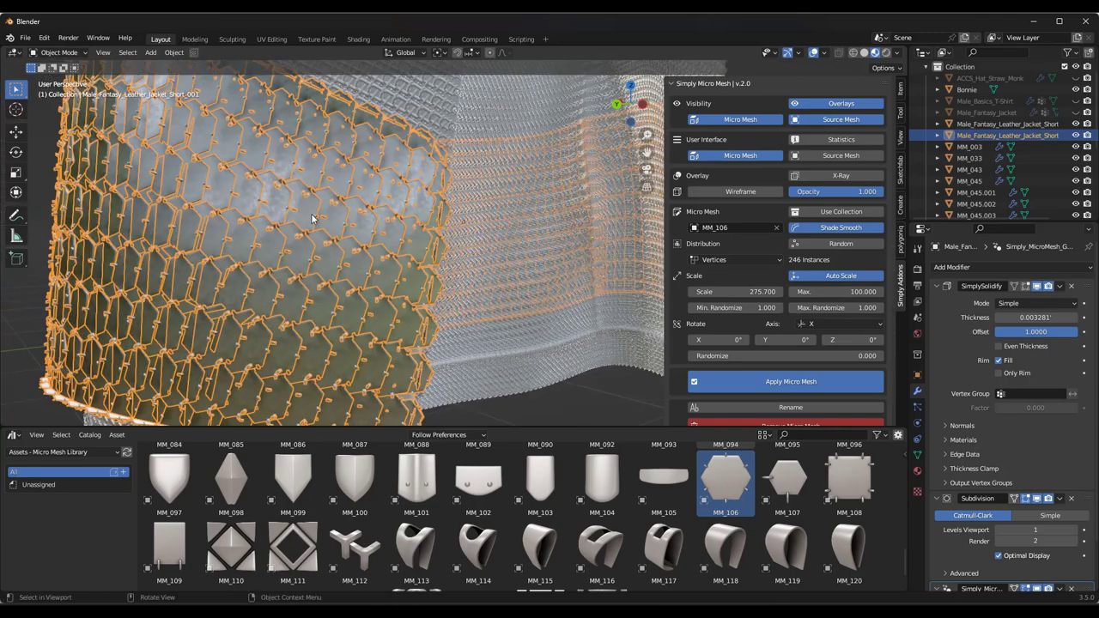
scroll(296, 225, down, 1)
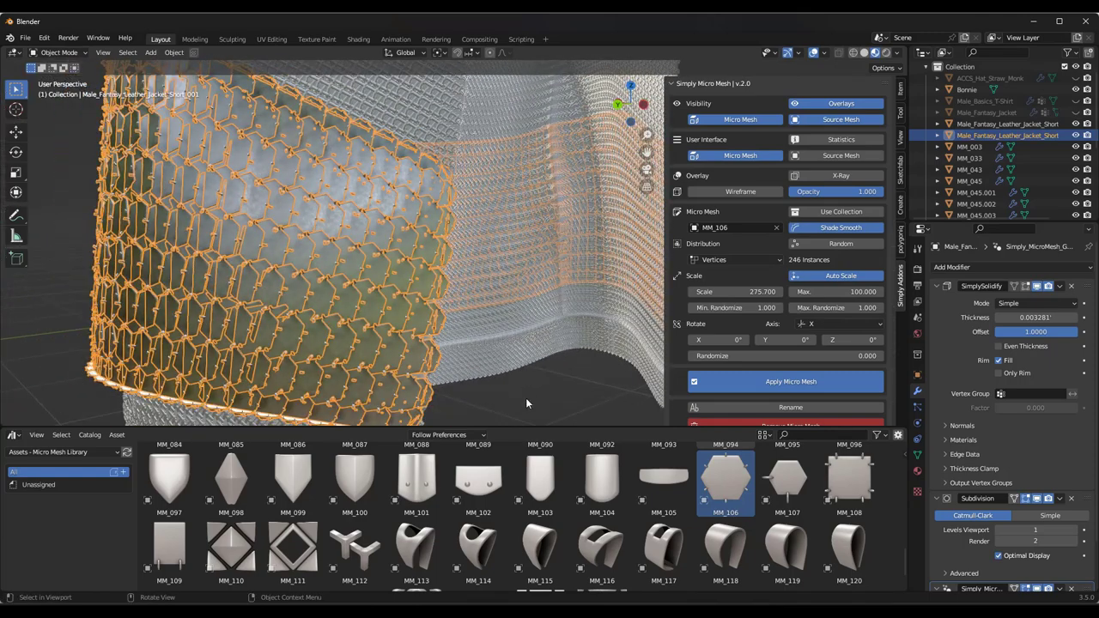
click(526, 397)
middle_drag(392, 248, 413, 269)
- Select the plated panel and take it into Edit Mode and on to Sculpt Mode
click(395, 251)
key(Tab)
click(60, 52)
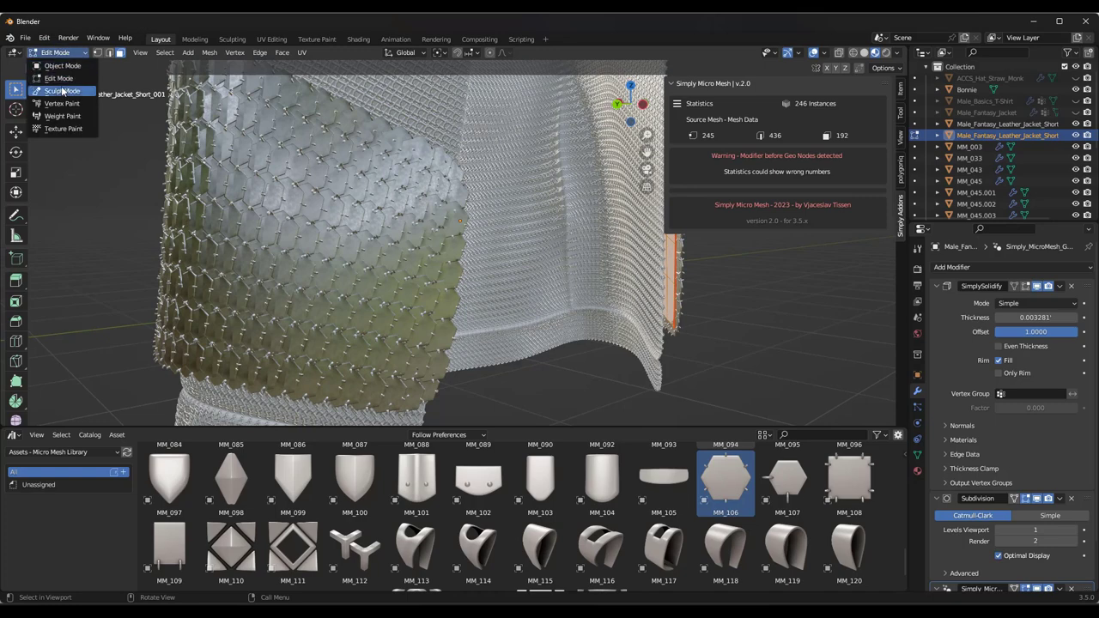
click(62, 92)
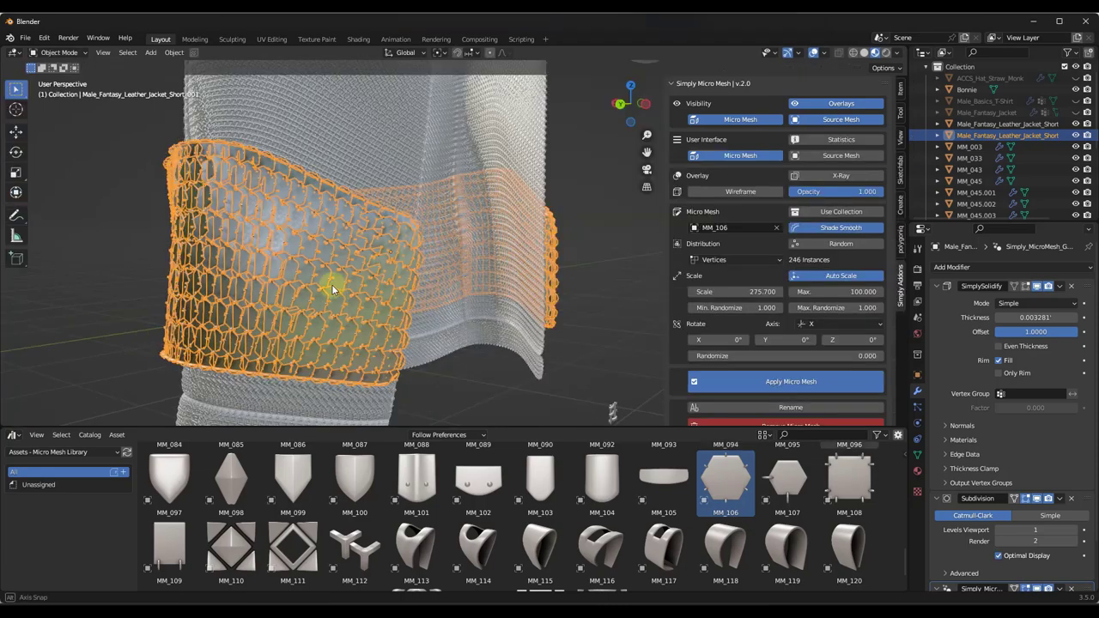
- Inspect the links and seams between the panel's hexagonal plates from several angles and distances
middle_drag(331, 287, 342, 286)
click(98, 243)
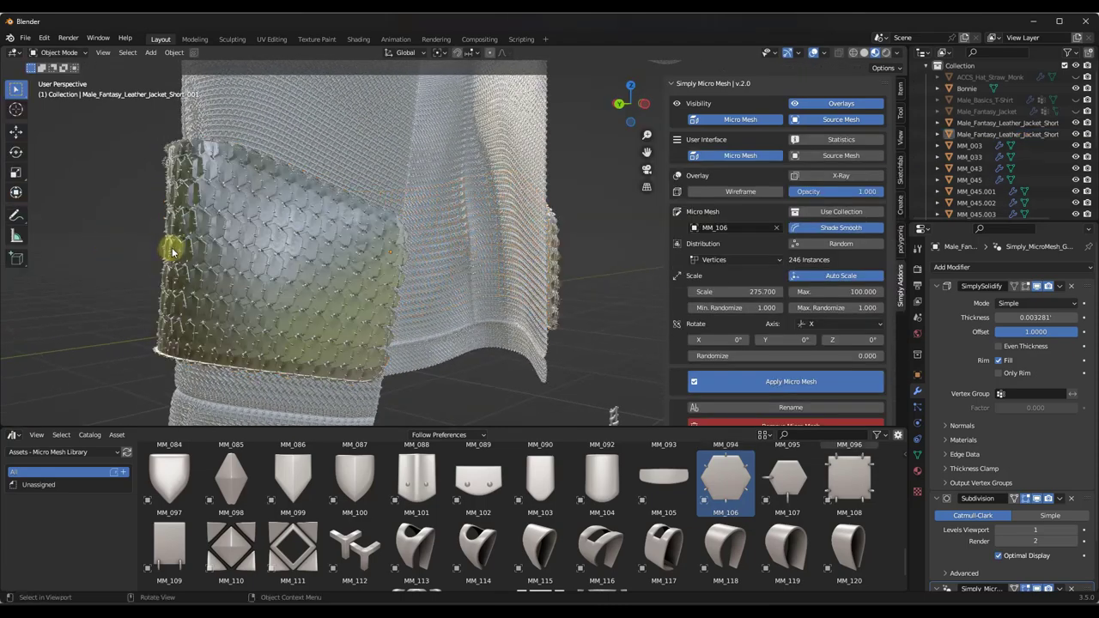
scroll(244, 241, up, 3)
scroll(251, 240, down, 3)
click(257, 240)
middle_drag(258, 240, 293, 249)
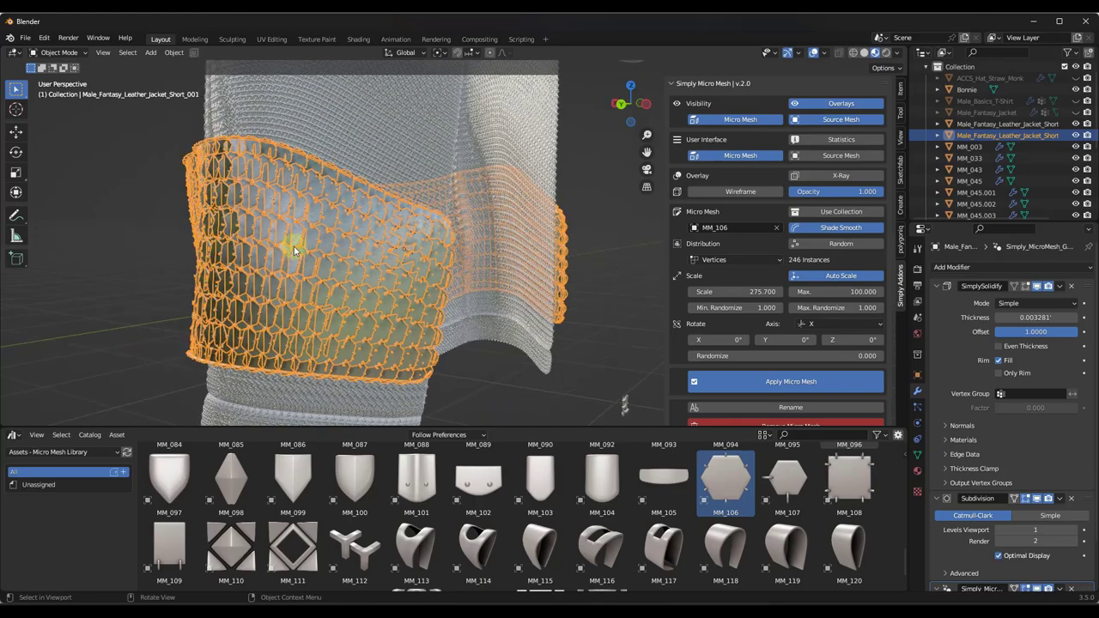
scroll(358, 248, up, 8)
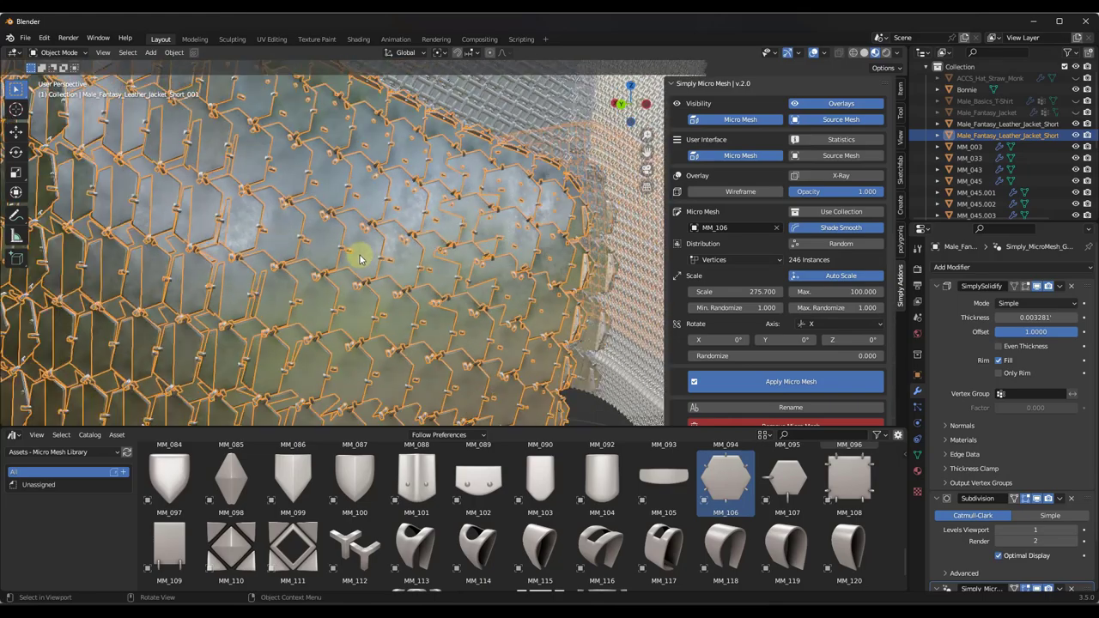
scroll(361, 257, down, 5)
middle_drag(373, 255, 343, 262)
click(106, 235)
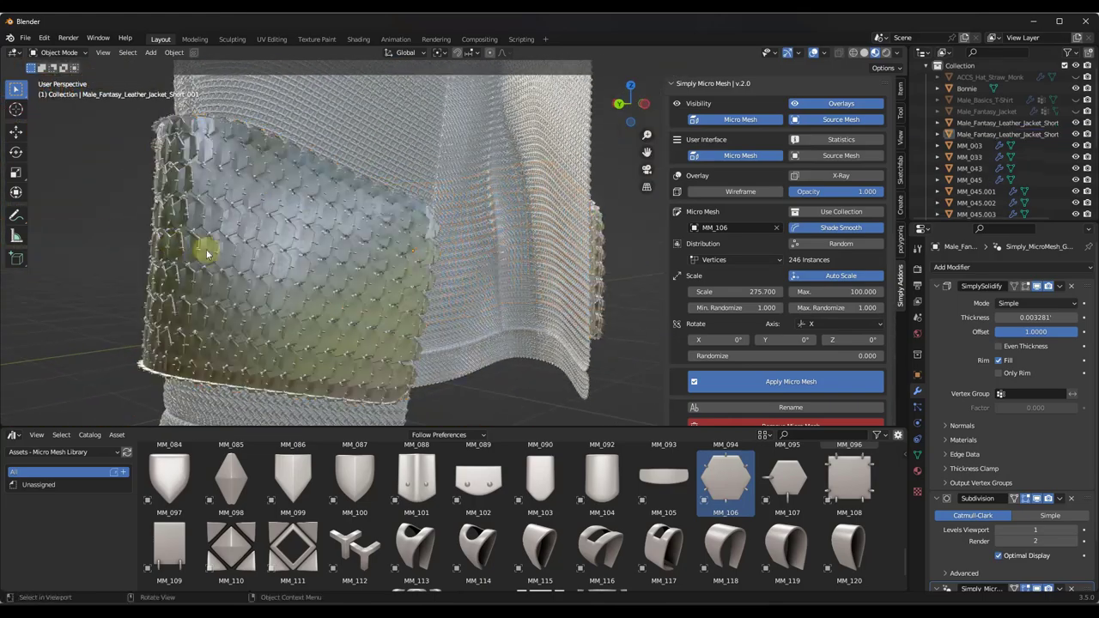
- Select the plated panel and apply its micro mesh to convert it into a finished mesh
click(296, 278)
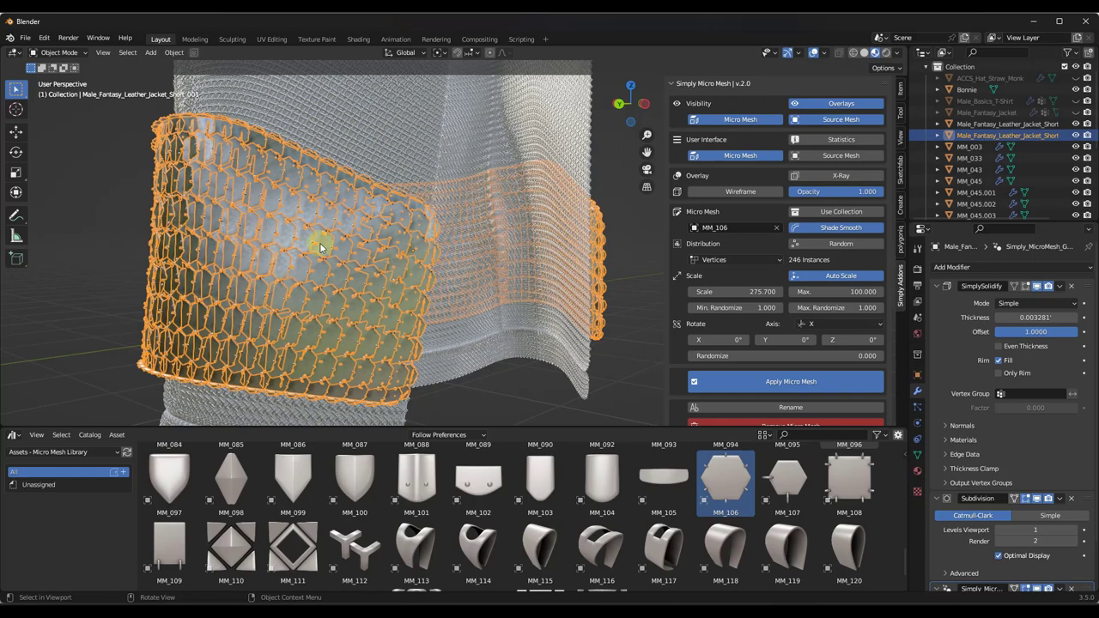
middle_drag(320, 248, 355, 268)
click(783, 388)
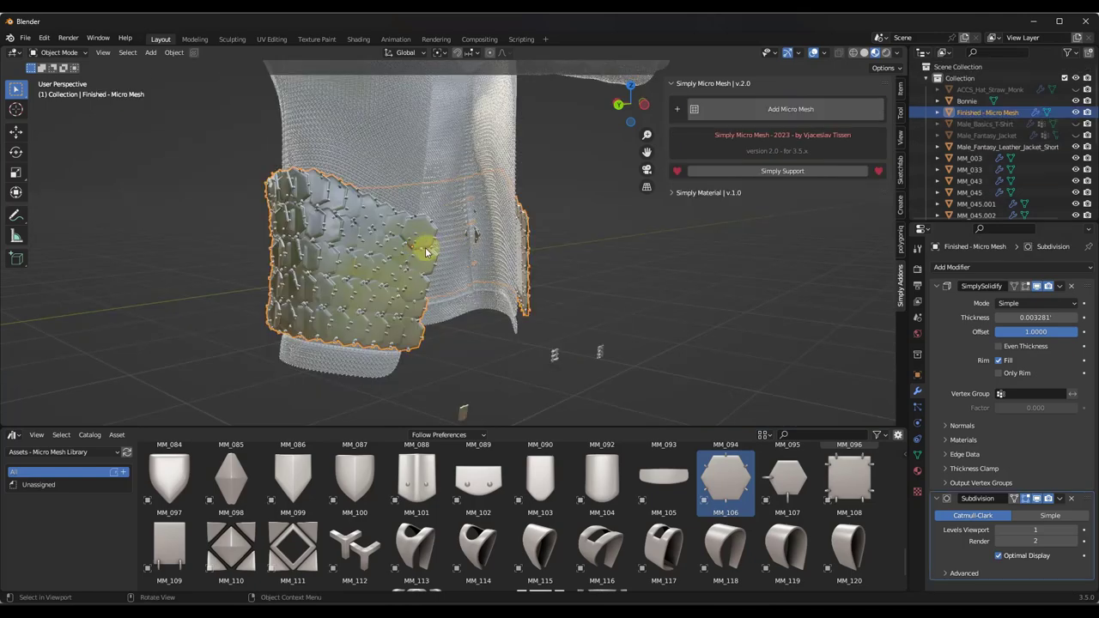
middle_drag(425, 252, 381, 246)
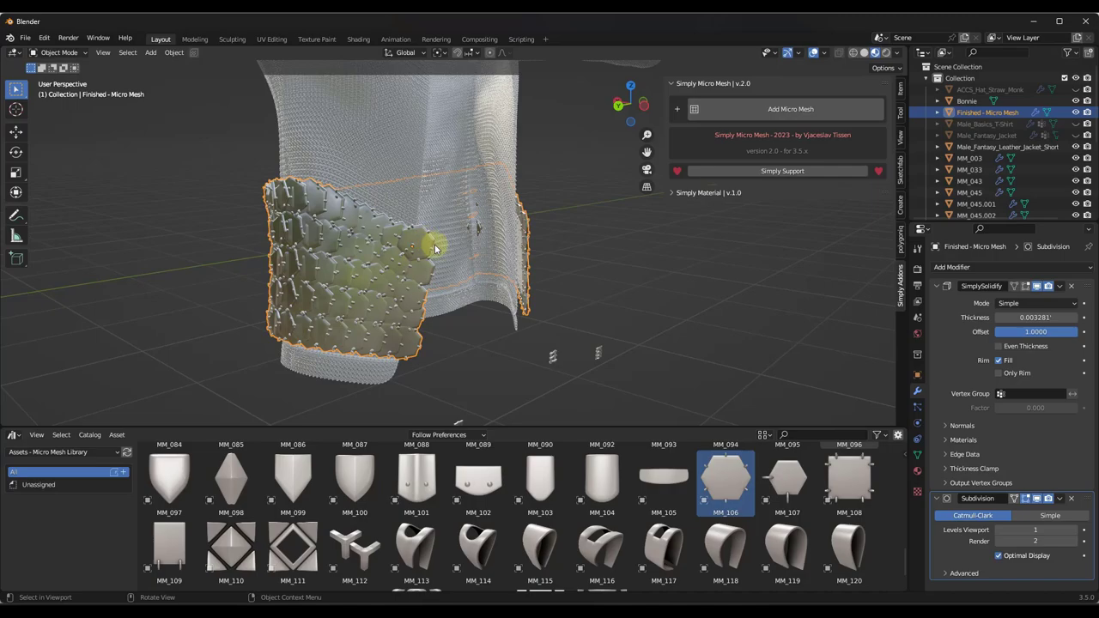
middle_drag(436, 249, 461, 235)
middle_drag(510, 266, 471, 262)
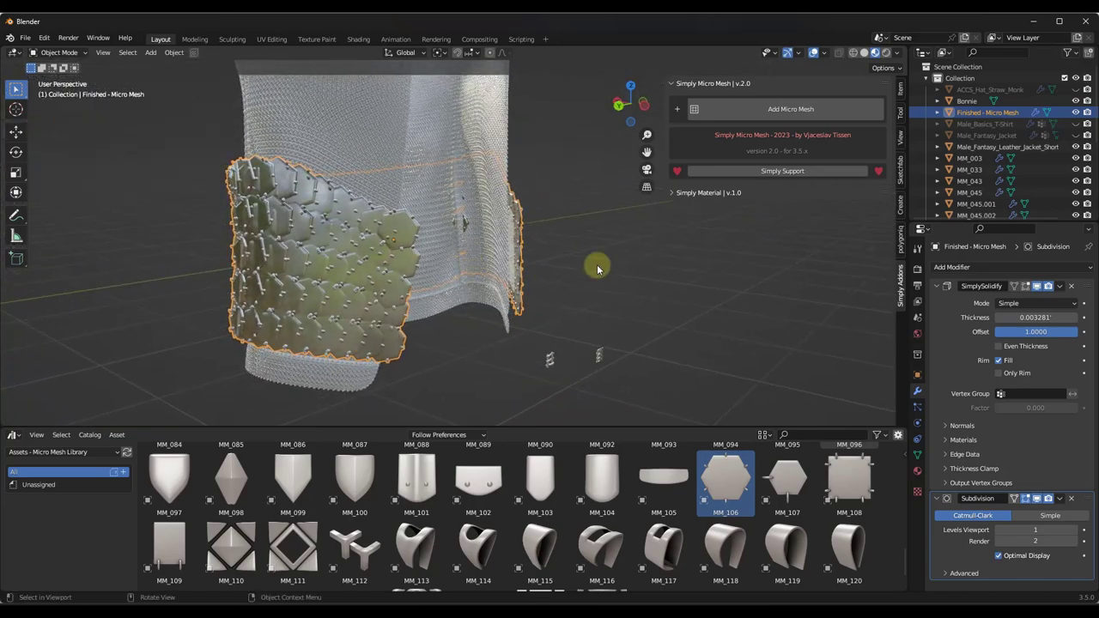